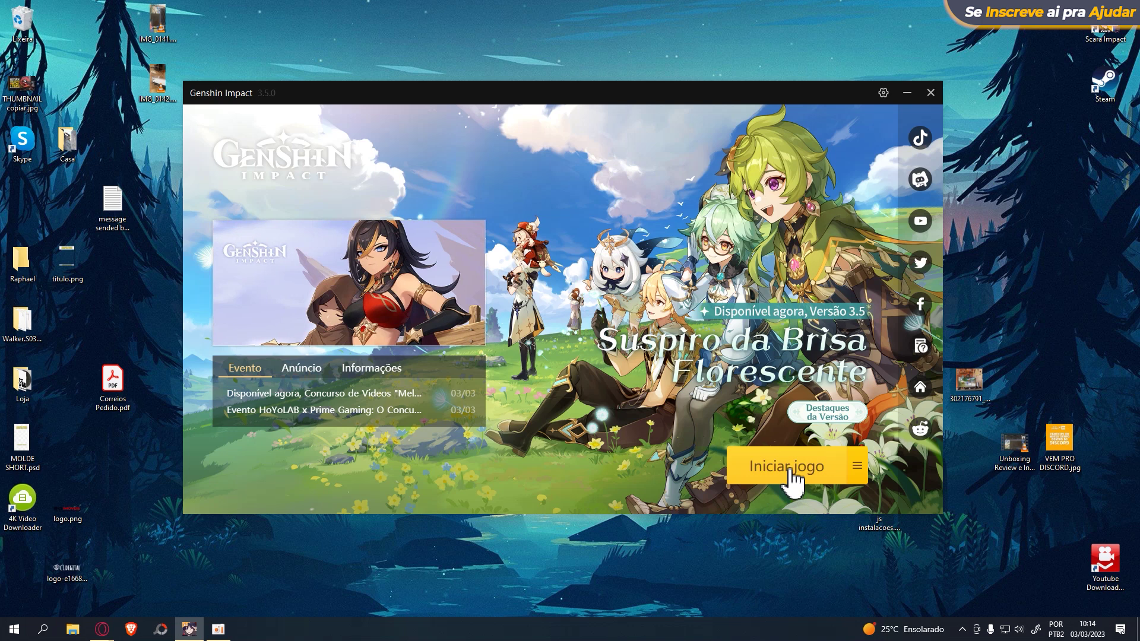
- Launch Genshin Impact from its launcher, minimize the oCam recorder and bring the game window to the front
left_click(790, 469)
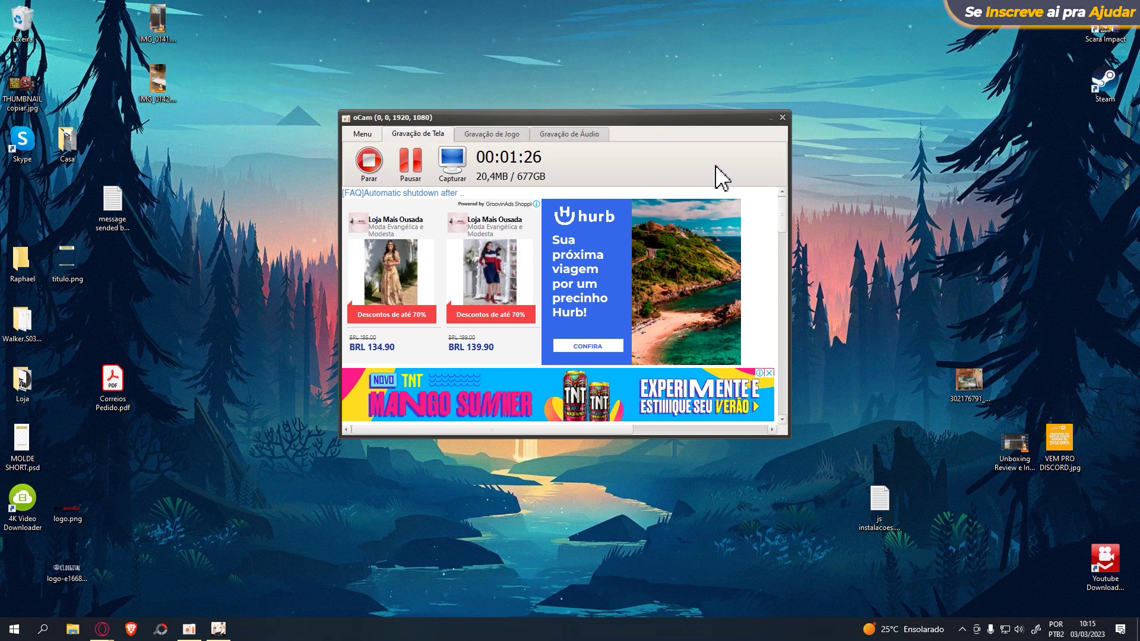
left_click(770, 118)
mouse_move(219, 637)
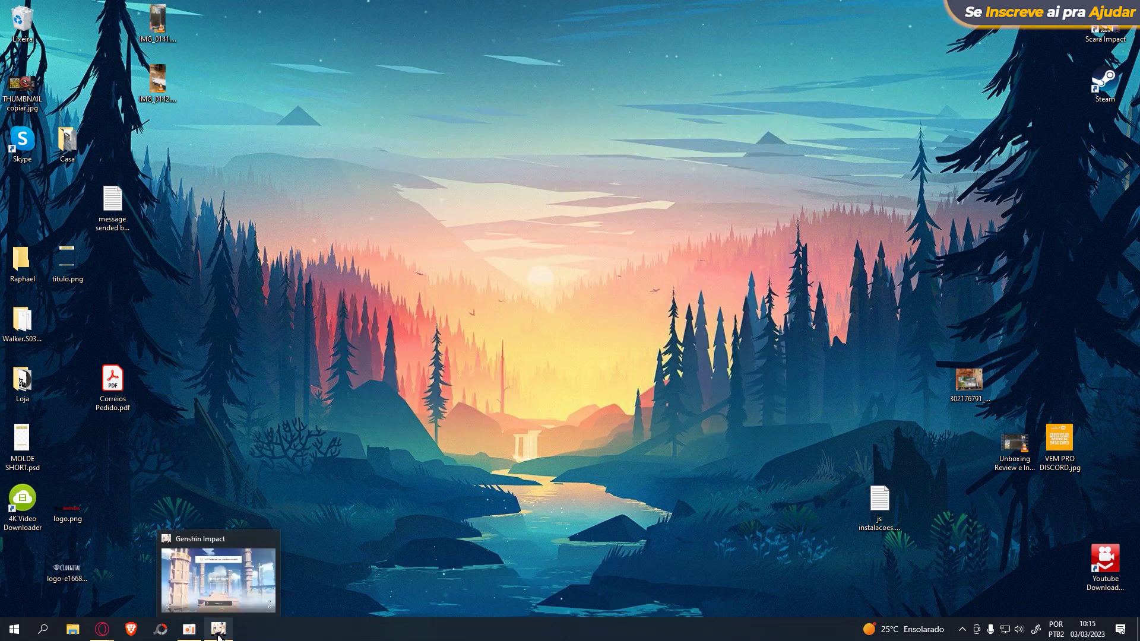
left_click(223, 587)
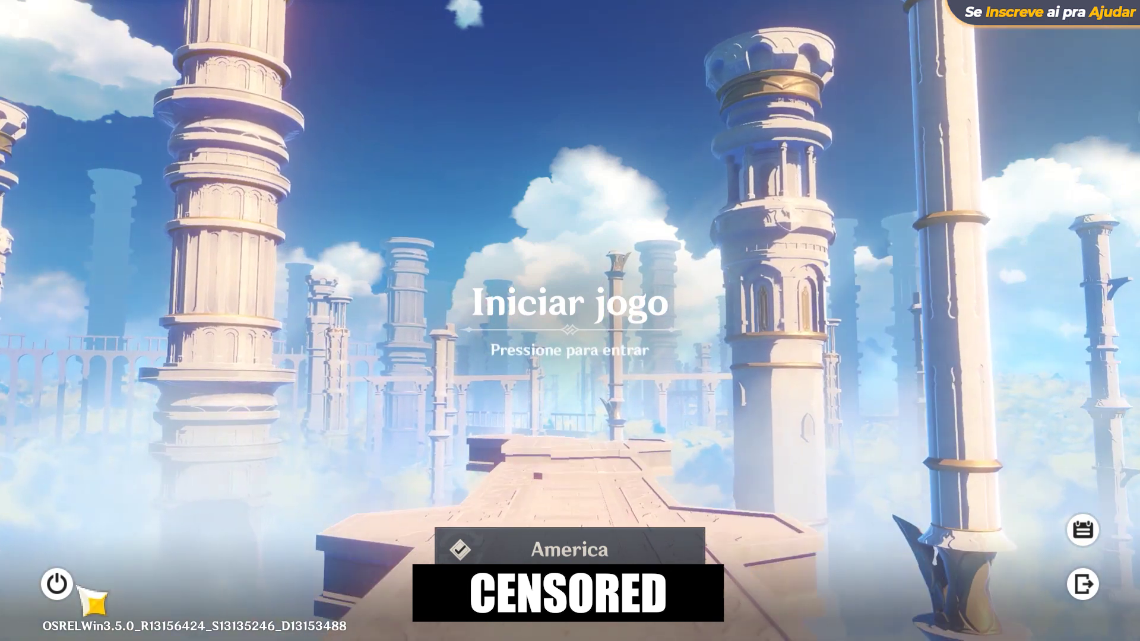
- Quit Genshin Impact from its start screen, confirm the exit and close the launcher
left_click(58, 583)
left_click(640, 353)
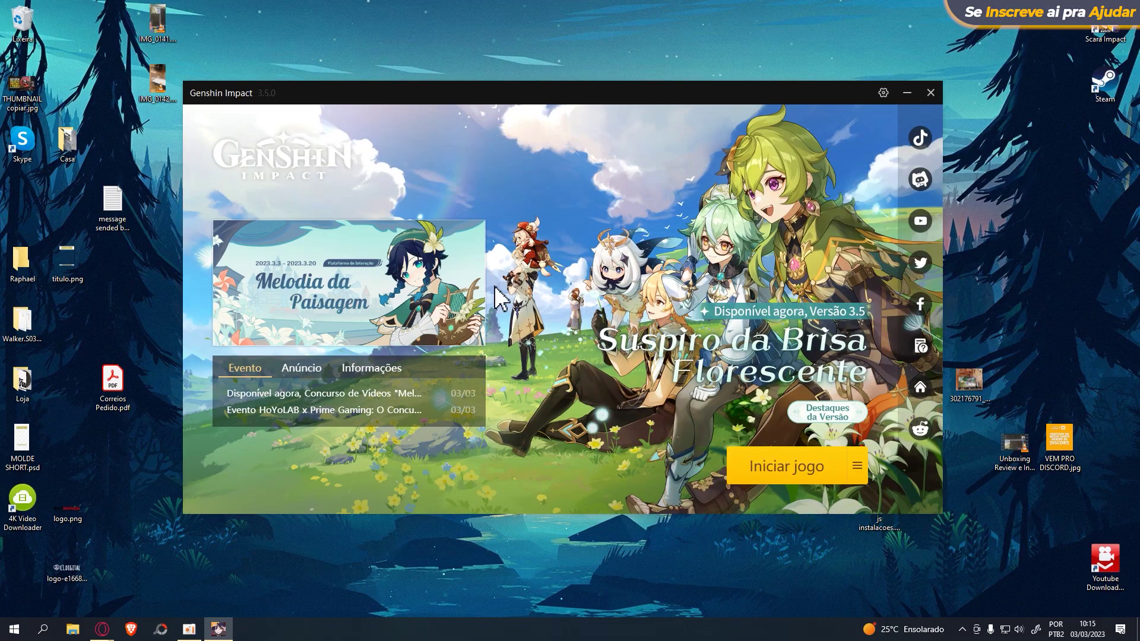
left_click(930, 92)
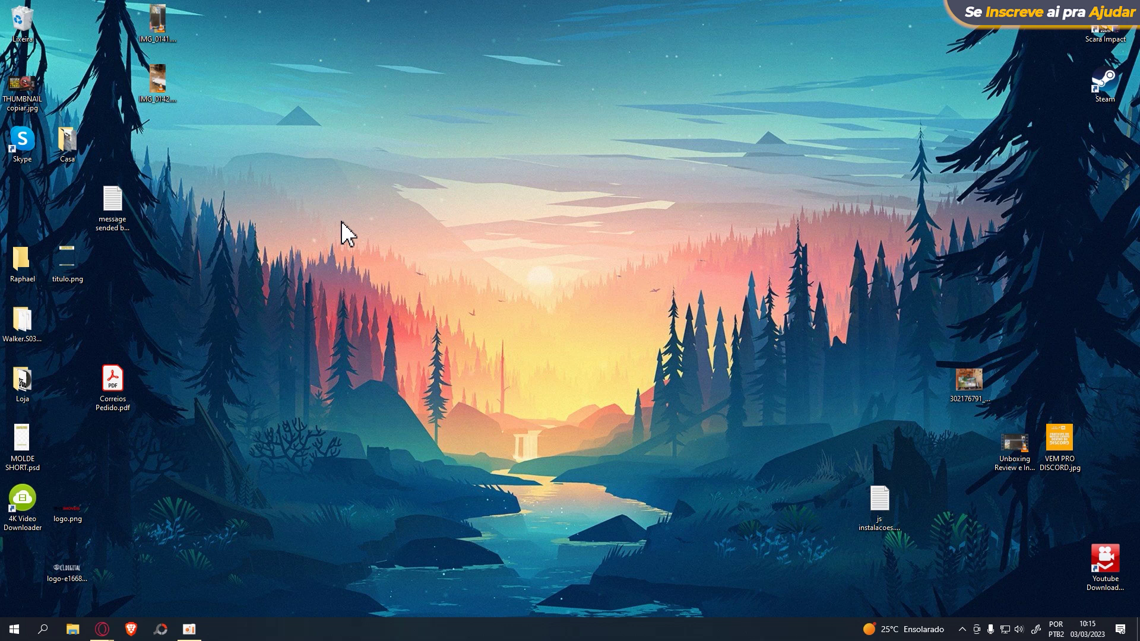
- Search Windows for "gerenciador", open Gerenciador de Dispositivos and move its window toward the middle of the desktop
key("super")
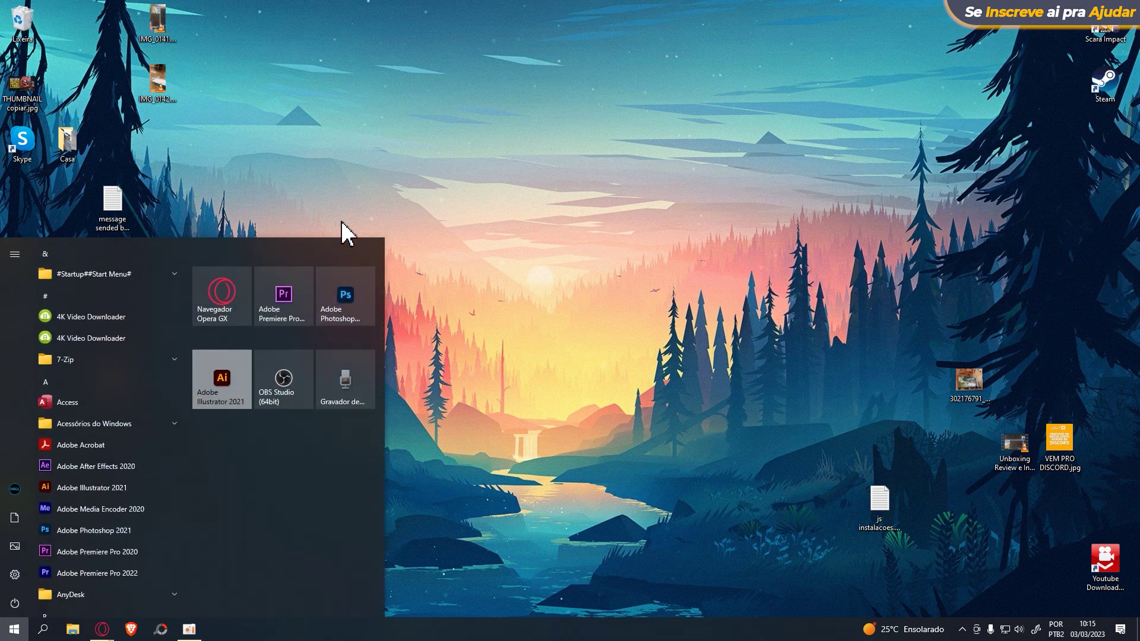
type("gerenciador")
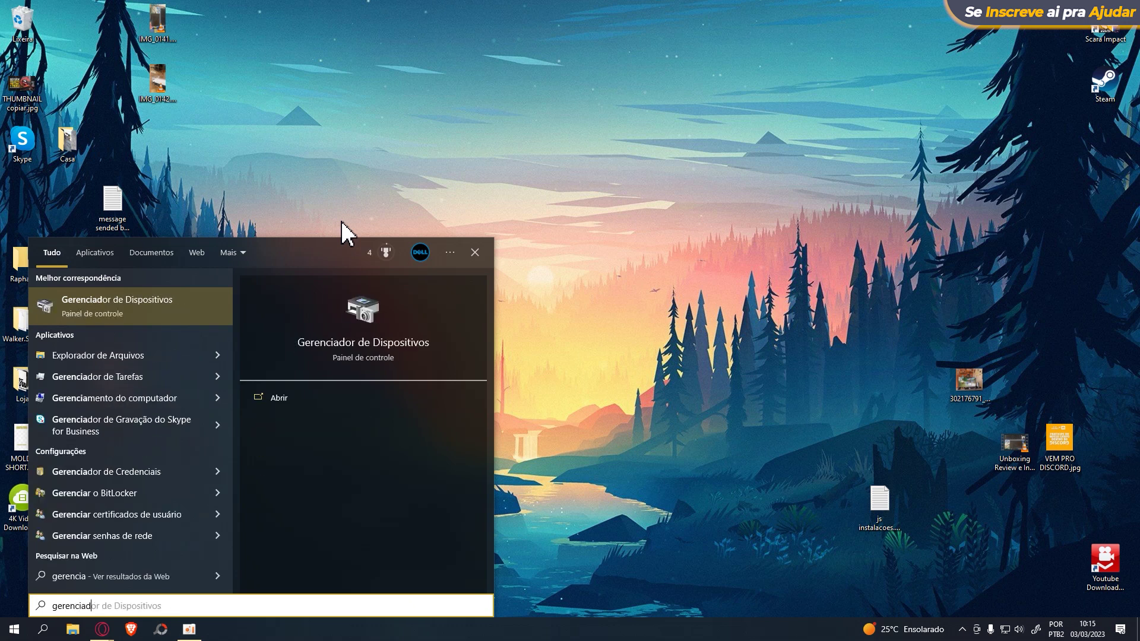
left_click(122, 308)
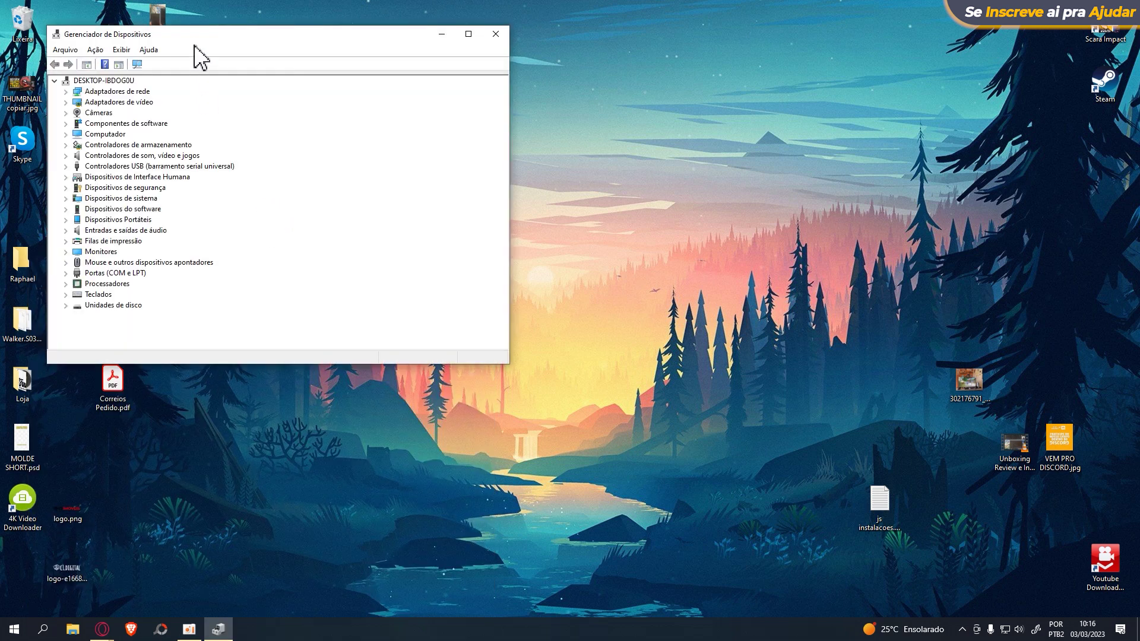
left_click_drag(194, 36, 429, 153)
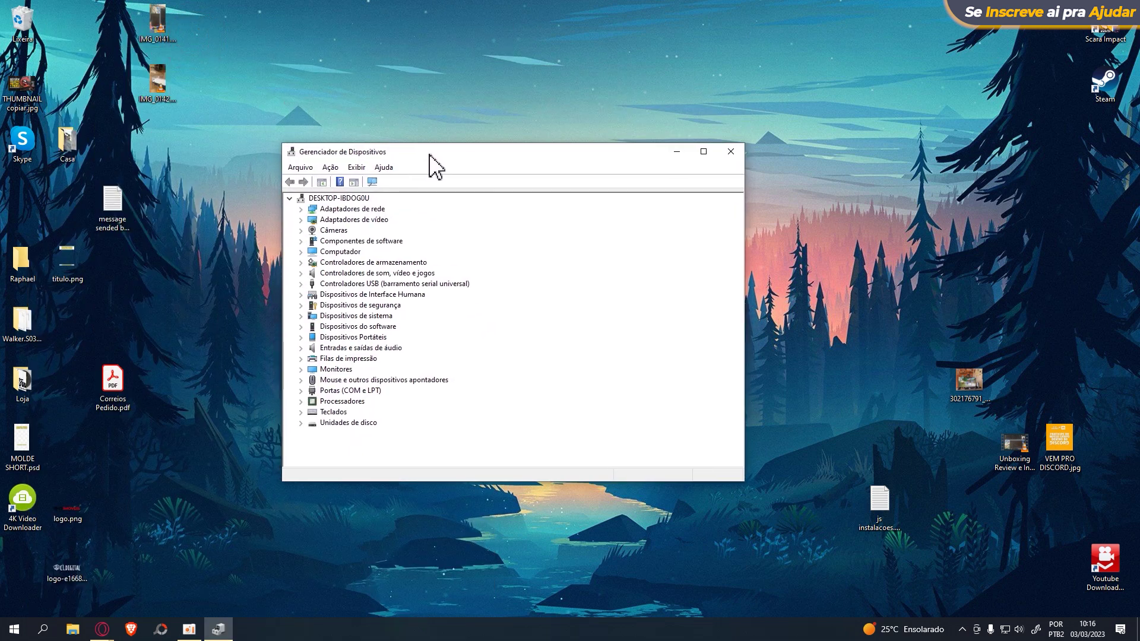
- Check which graphics card is listed under Adaptadores de vídeo, and close Gerenciador de Dispositivos
left_click(301, 219)
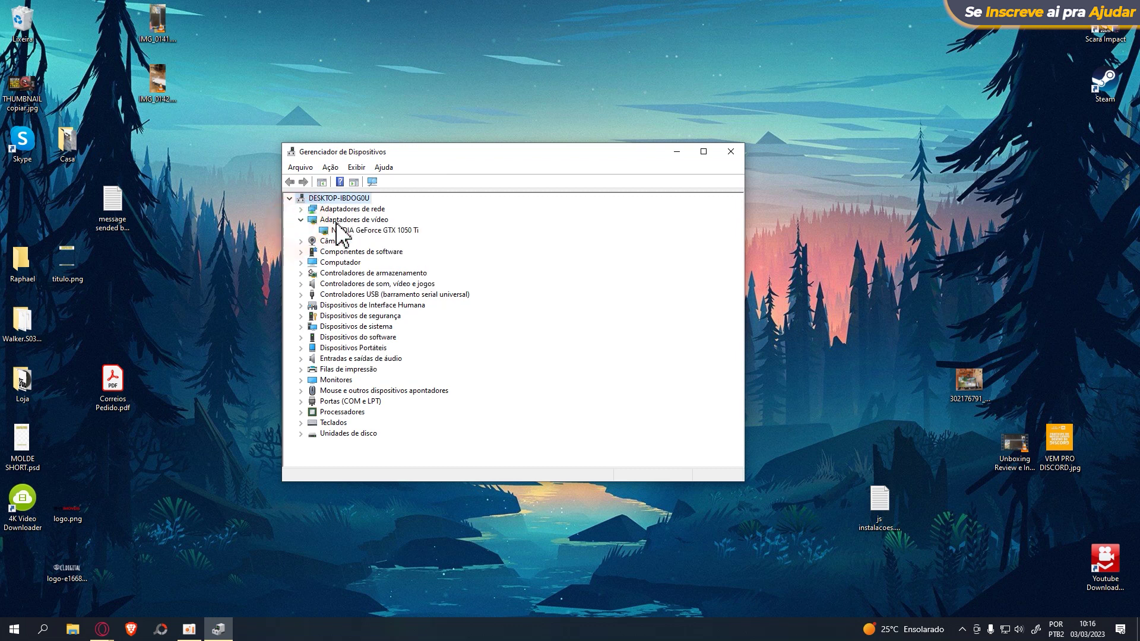
left_click(371, 231)
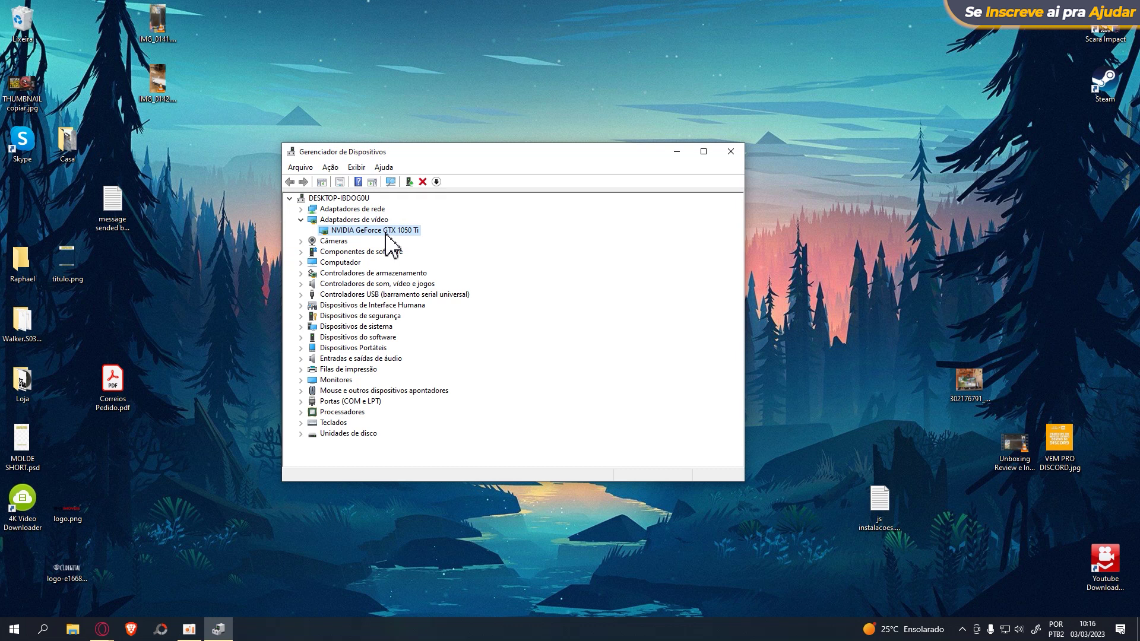
left_click(732, 154)
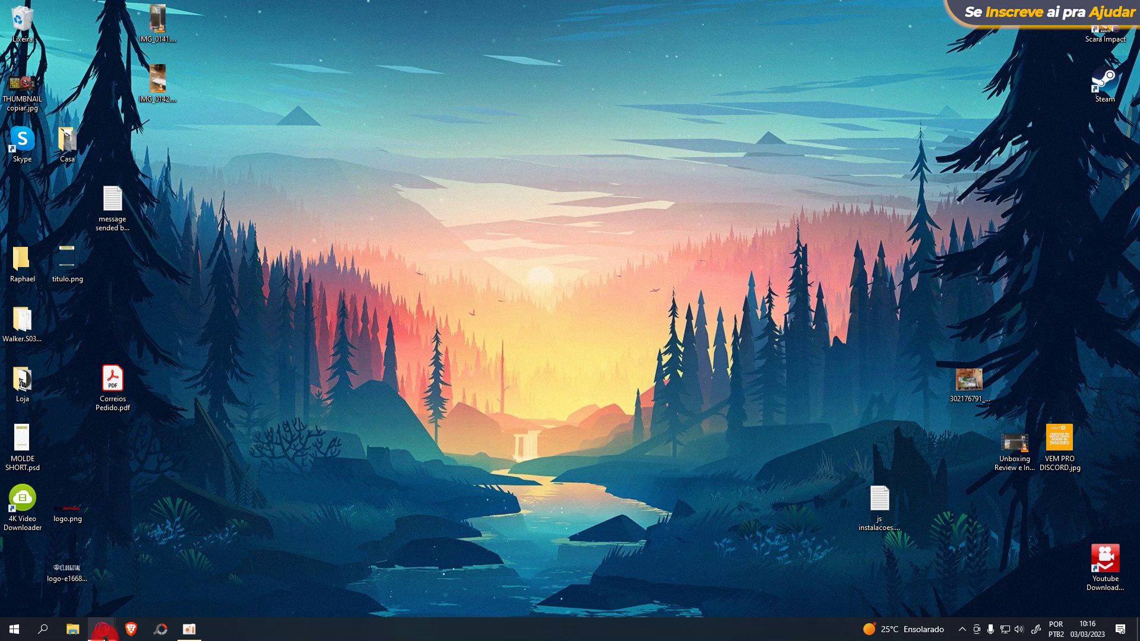
- Switch to the Opera browser, look over the open HoYoLAB crash discussions and show the post "Game crashes after Hoyoverse logo screen"
mouse_move(114, 634)
left_click(90, 596)
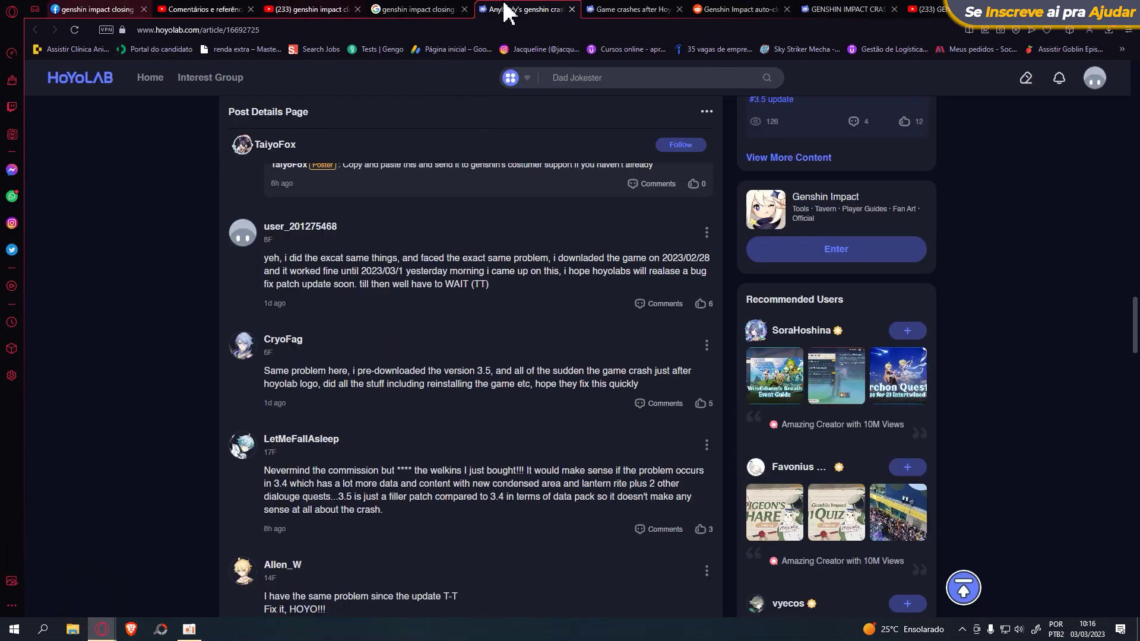
scroll(574, 311, "up", 10)
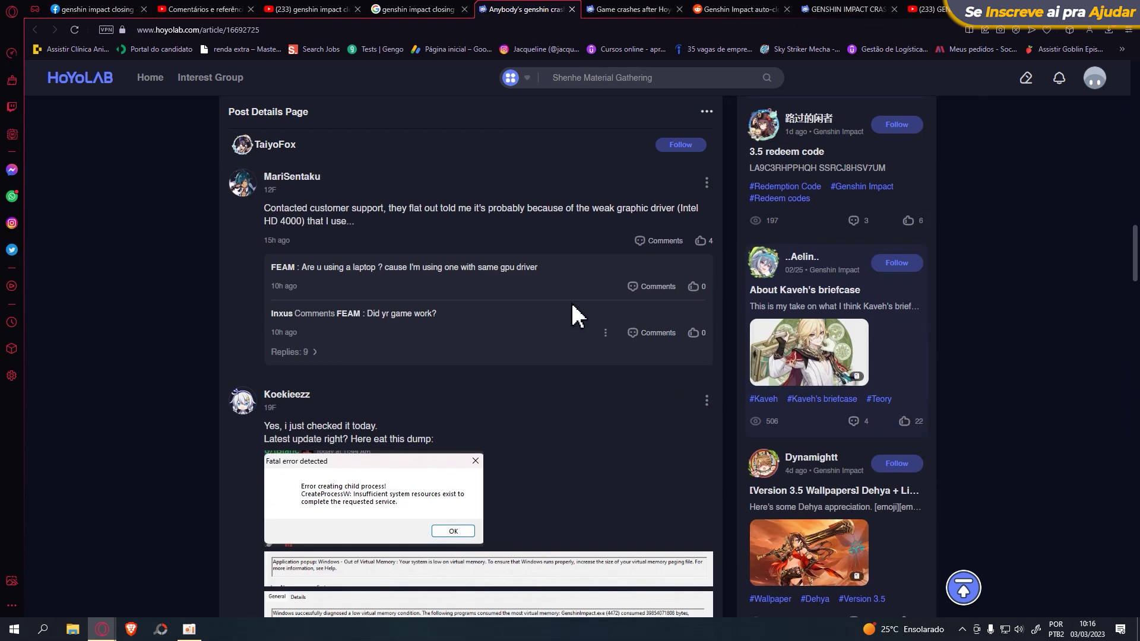
scroll(621, 203, "up", 2)
left_click(634, 10)
scroll(534, 267, "up", 2)
scroll(506, 304, "up", 10)
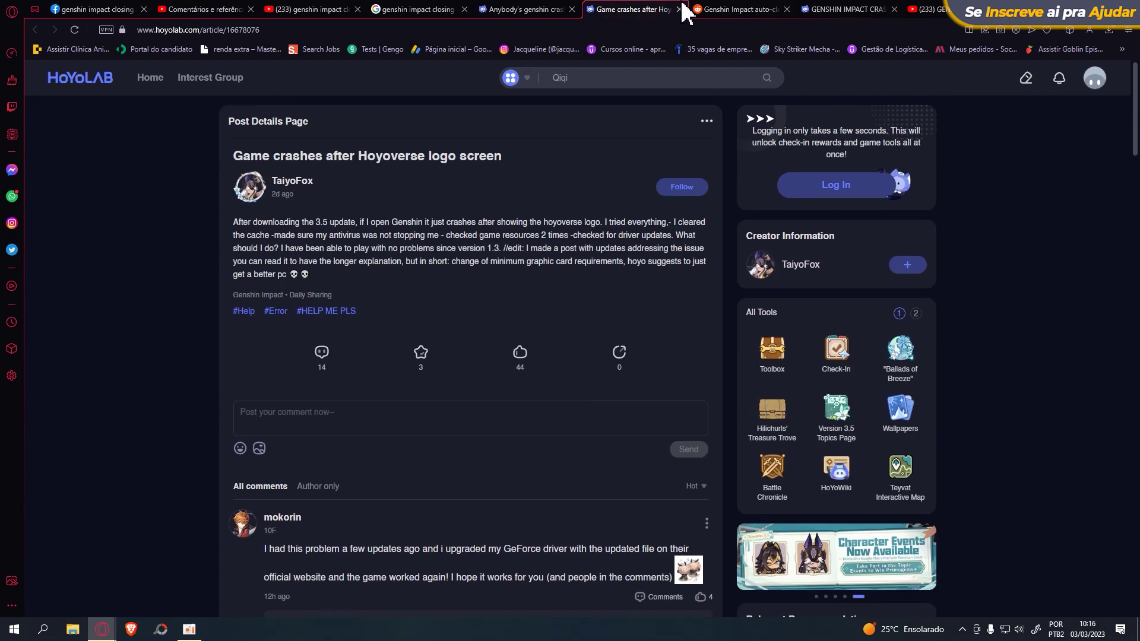
left_click(742, 10)
left_click(645, 9)
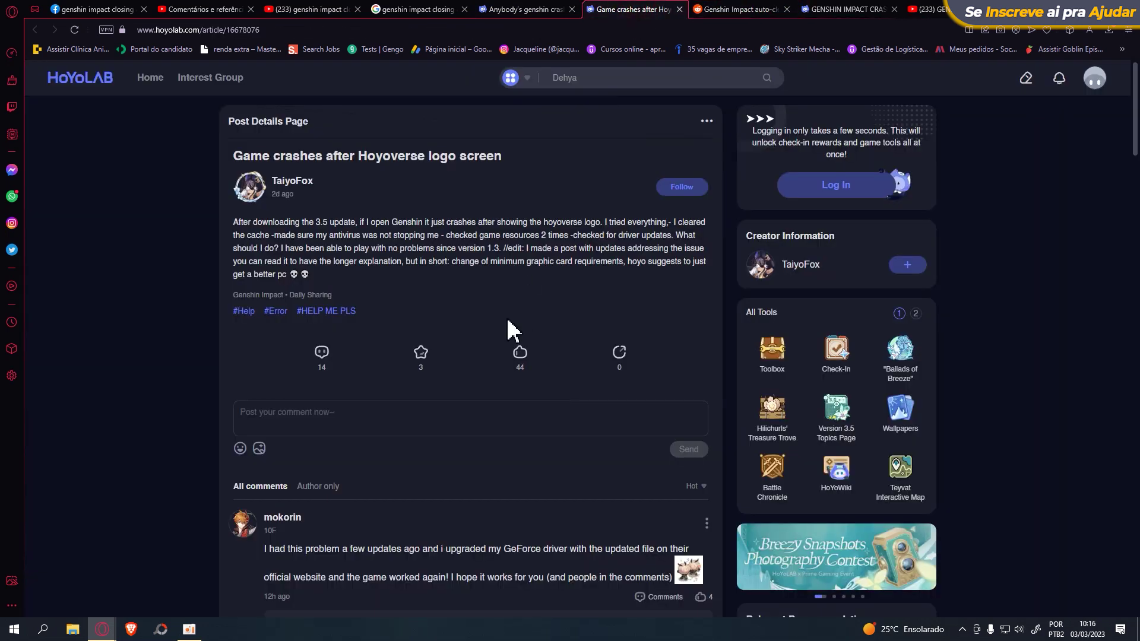
- Read the post's date, title and description, highlighting the crash symptom and the fixes the author already tried
left_click(271, 194)
triple_click(273, 196)
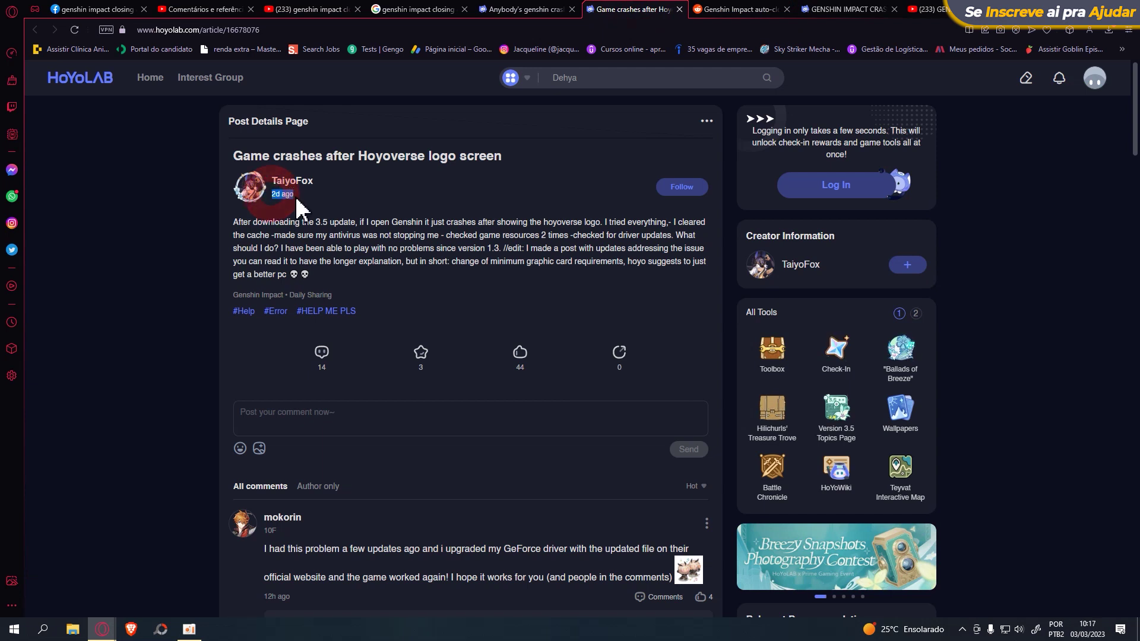
left_click_drag(231, 157, 504, 159)
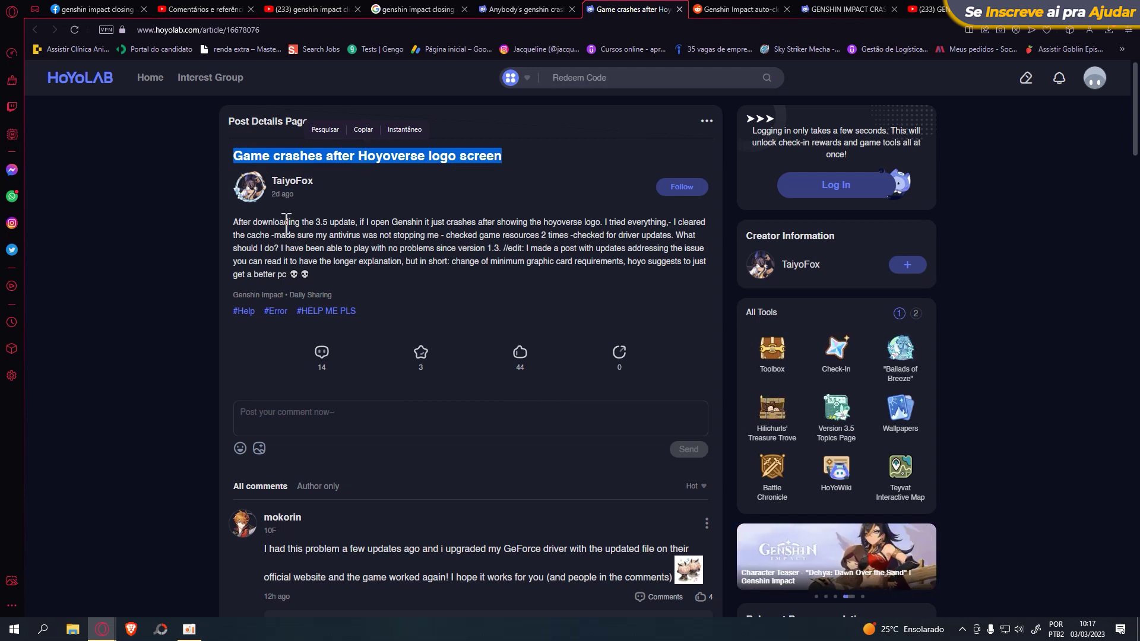
left_click_drag(234, 221, 603, 221)
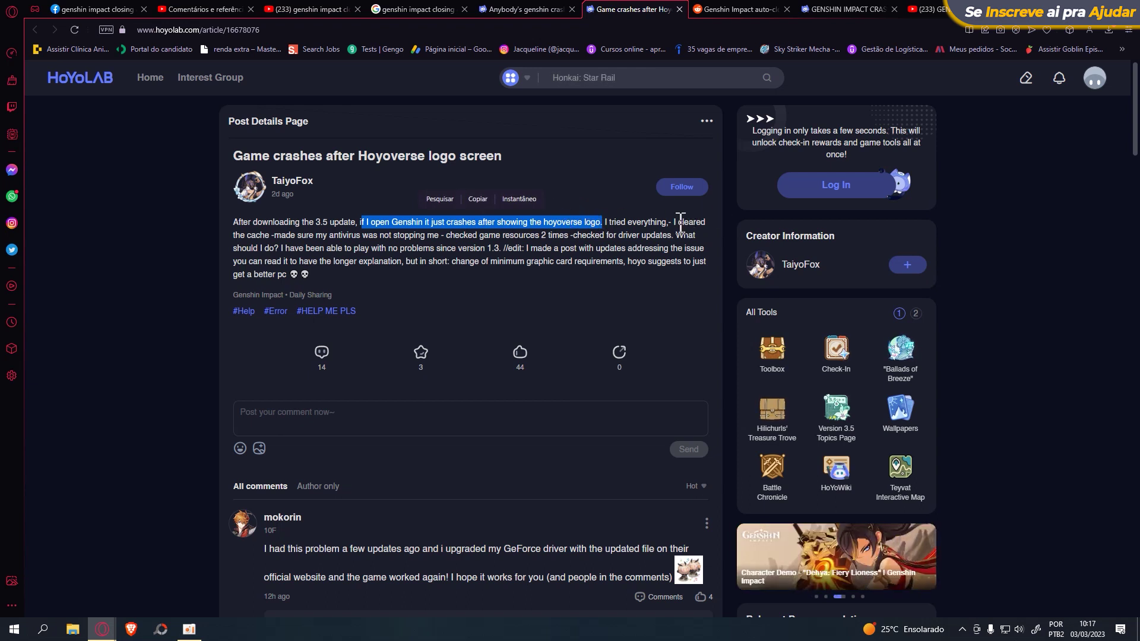
left_click_drag(671, 223, 706, 223)
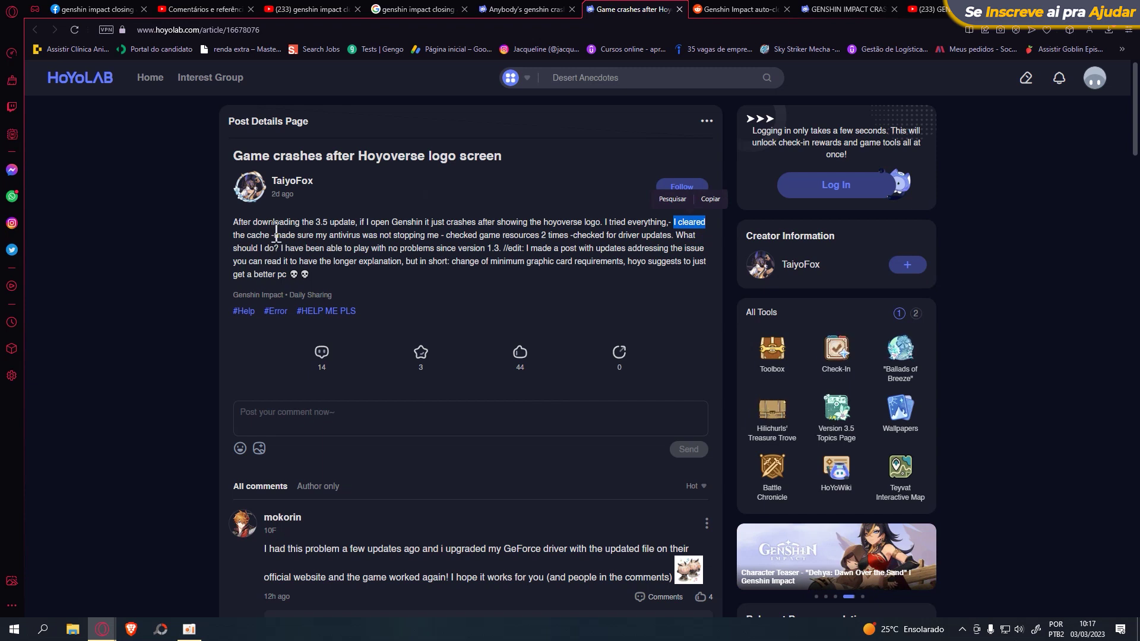
left_click_drag(274, 235, 451, 234)
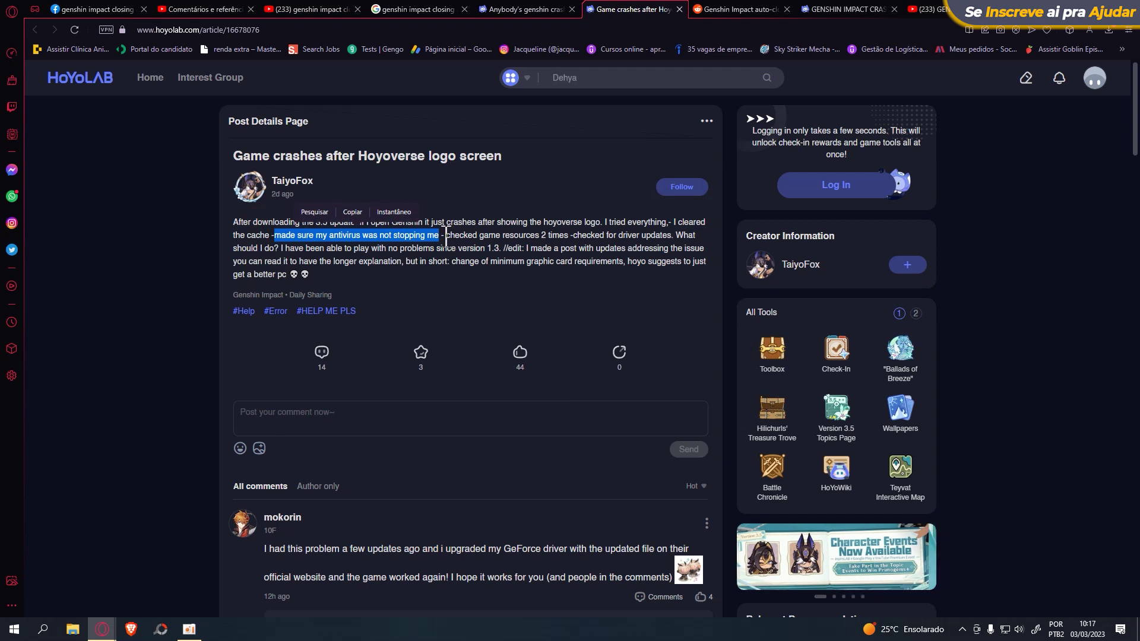
left_click_drag(444, 235, 674, 236)
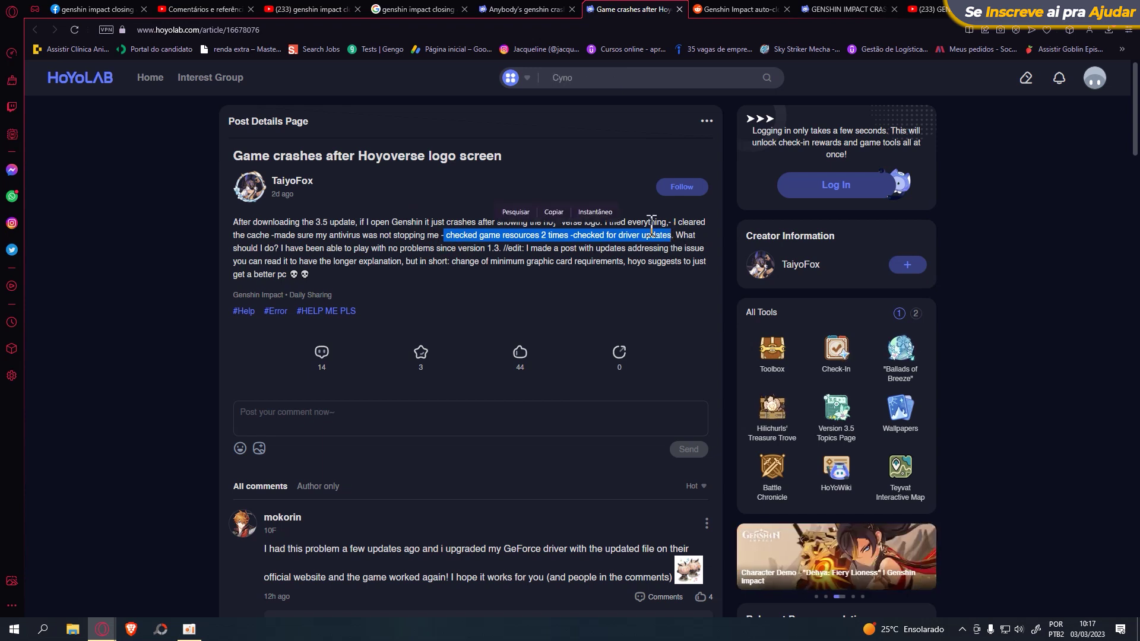
- Read through the post's comments, highlighting the reply about upgrading the GeForce driver
scroll(651, 226, "down", 3)
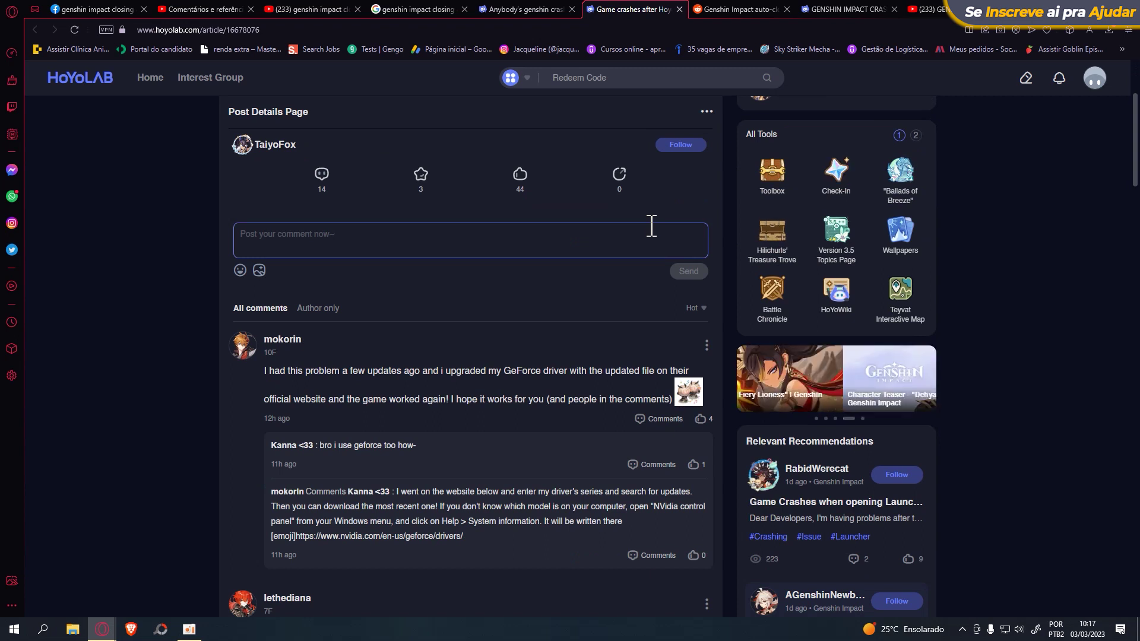
scroll(651, 226, "down", 3)
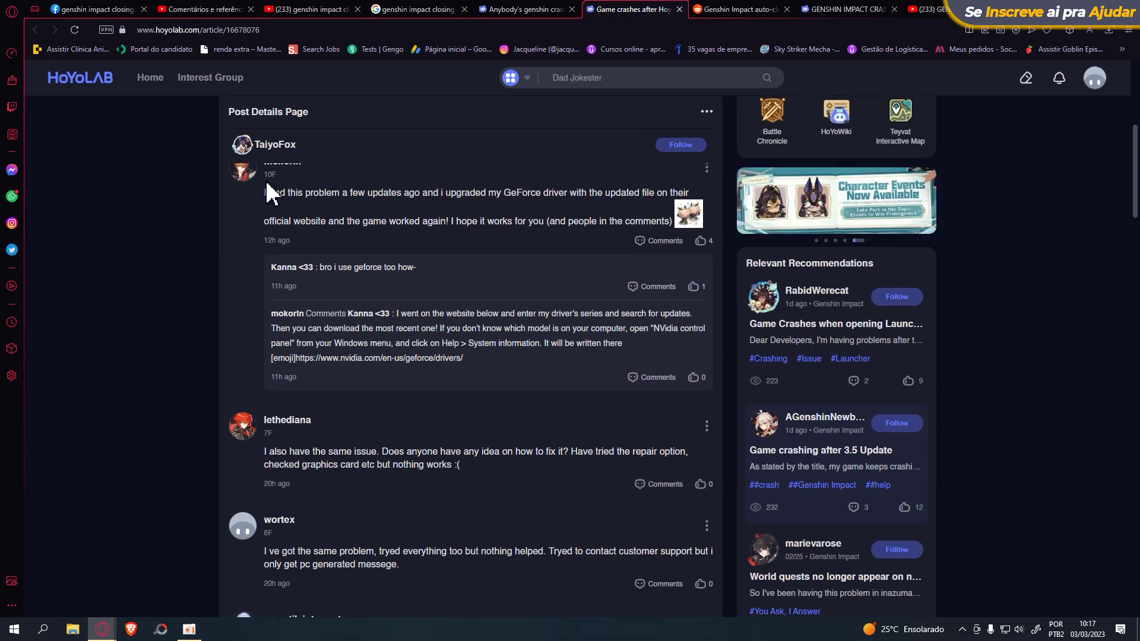
left_click_drag(258, 190, 410, 191)
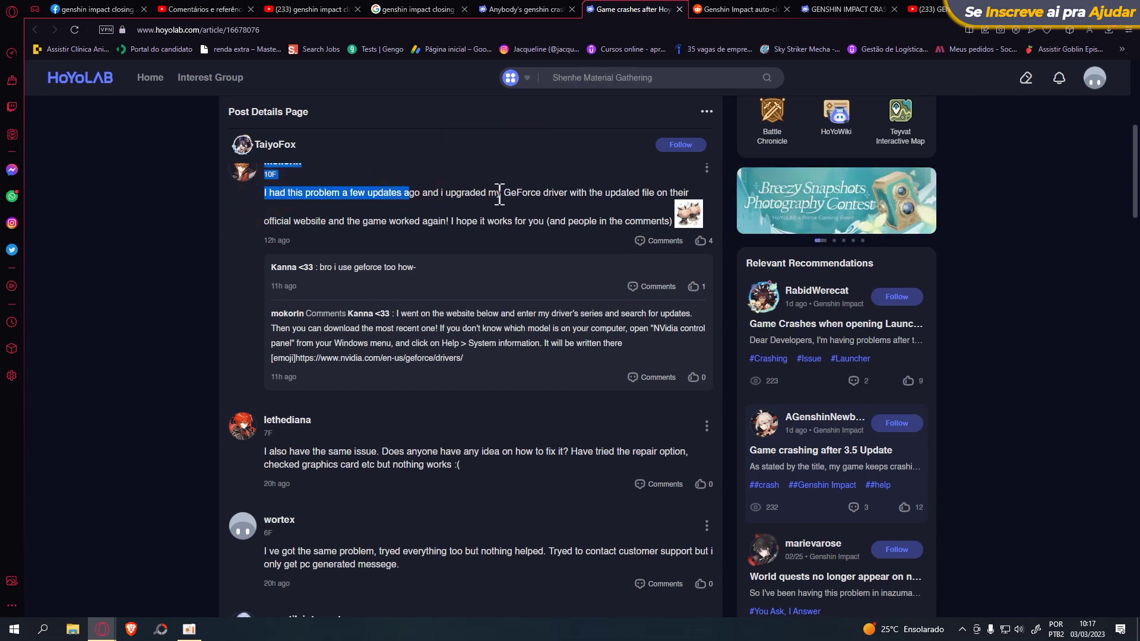
left_click_drag(504, 192, 567, 192)
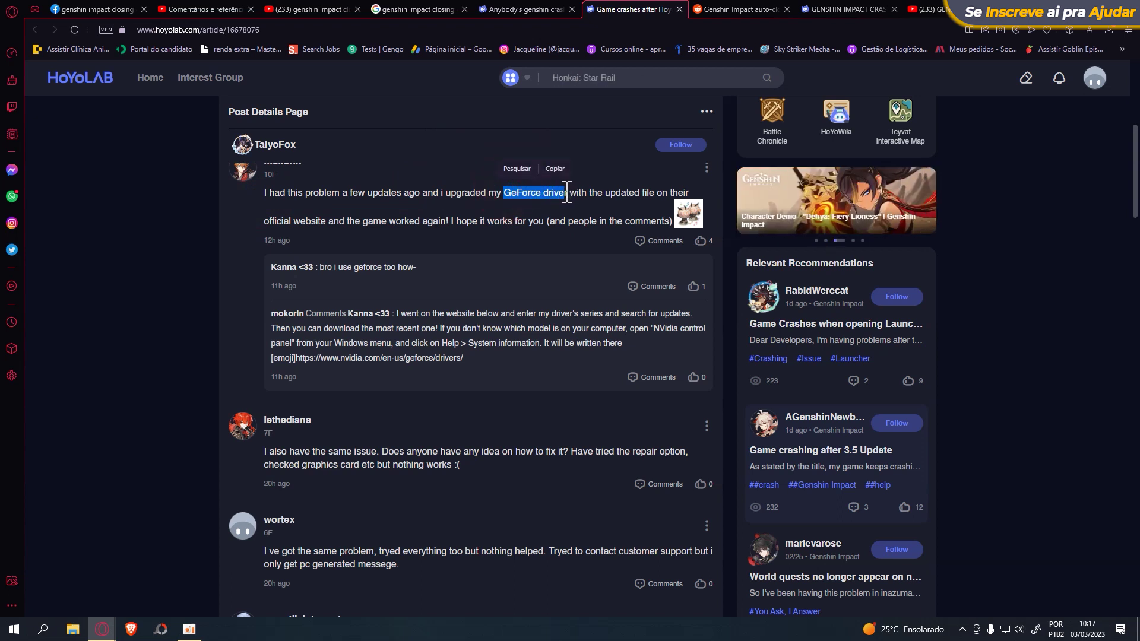
scroll(555, 262, "down", 10)
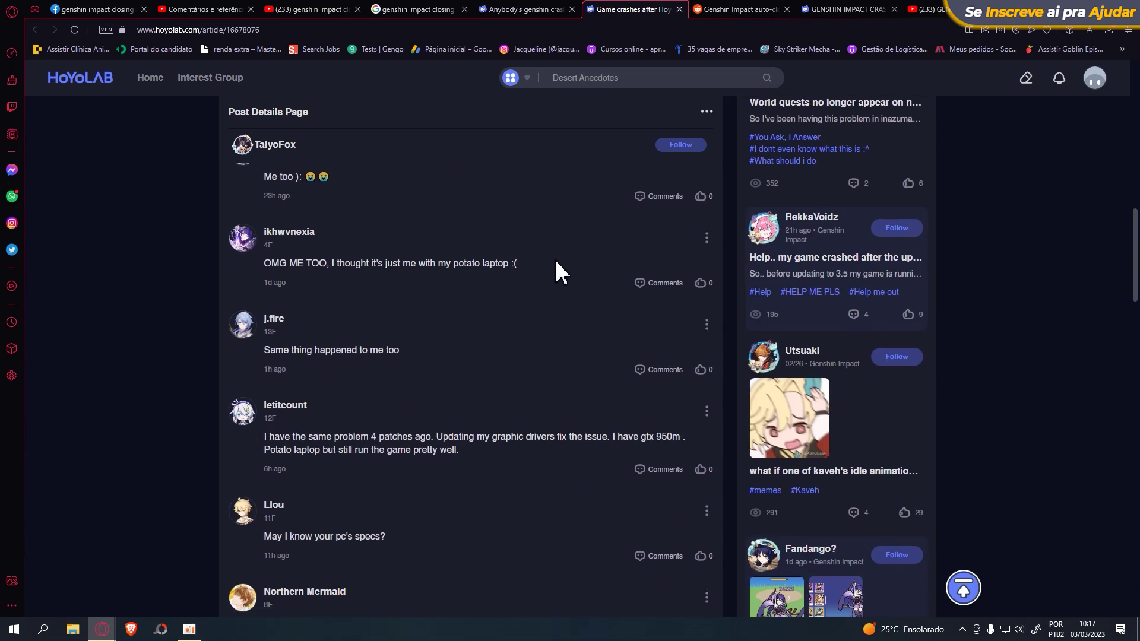
scroll(561, 273, "down", 4)
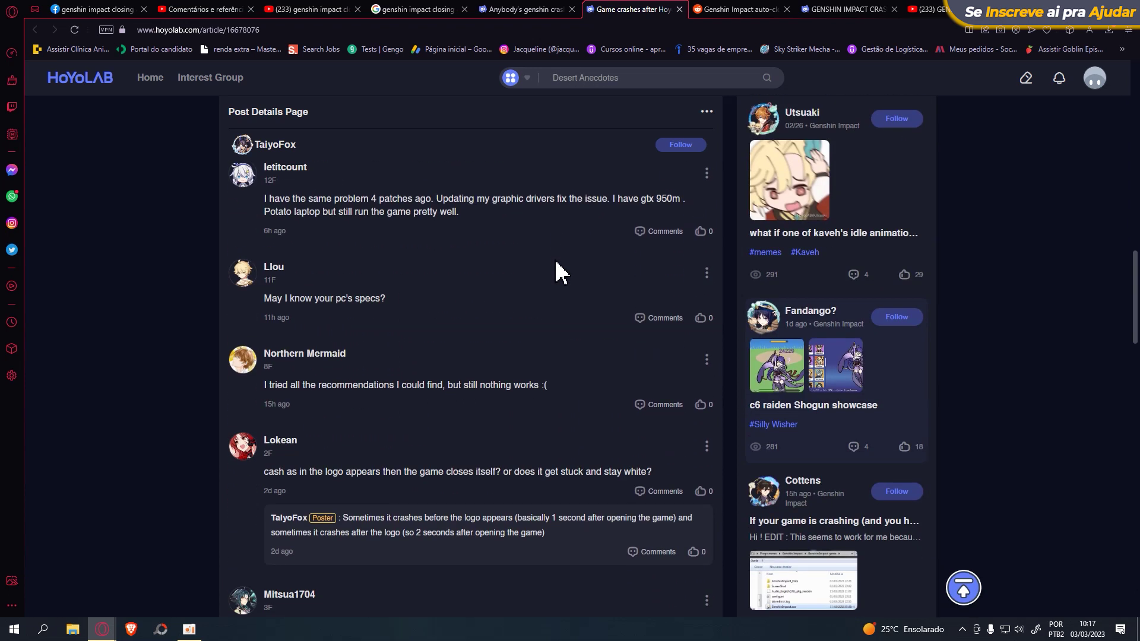
scroll(561, 273, "down", 4)
- Show the r/lowendgaming Reddit thread about Genshin Impact auto-closing and skim its original post
left_click(772, 9)
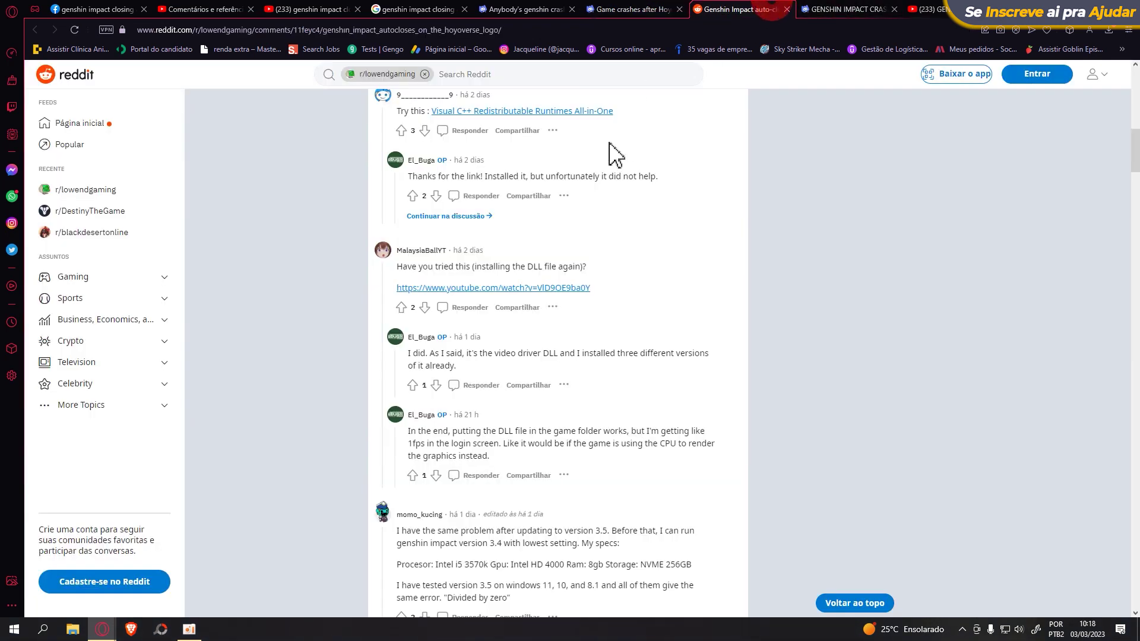
scroll(639, 274, "up", 5)
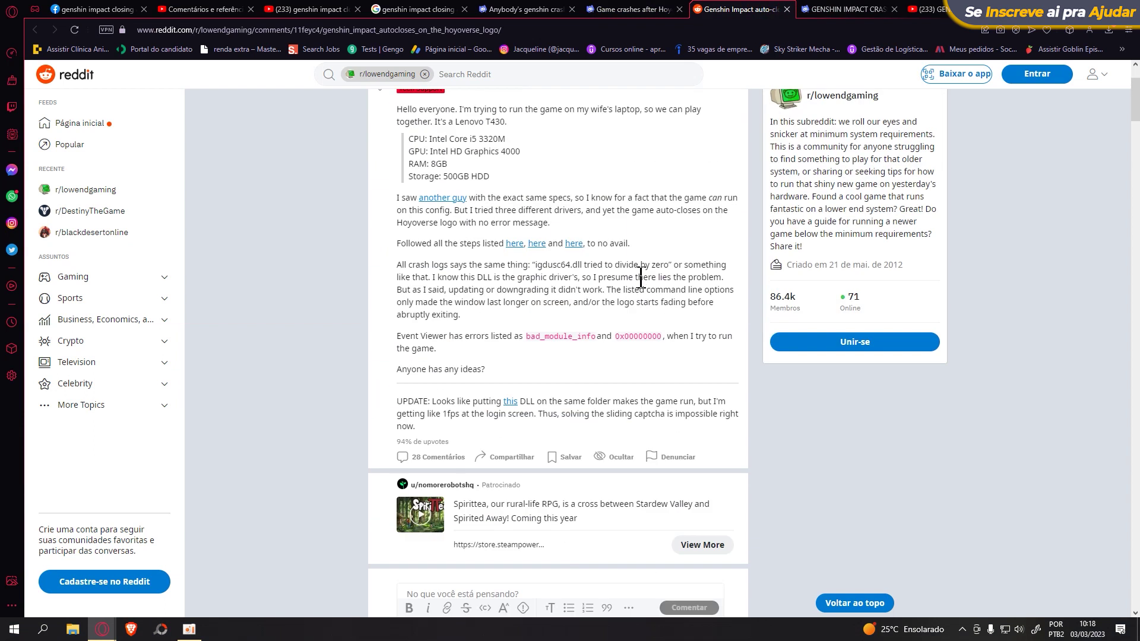
scroll(641, 276, "up", 2)
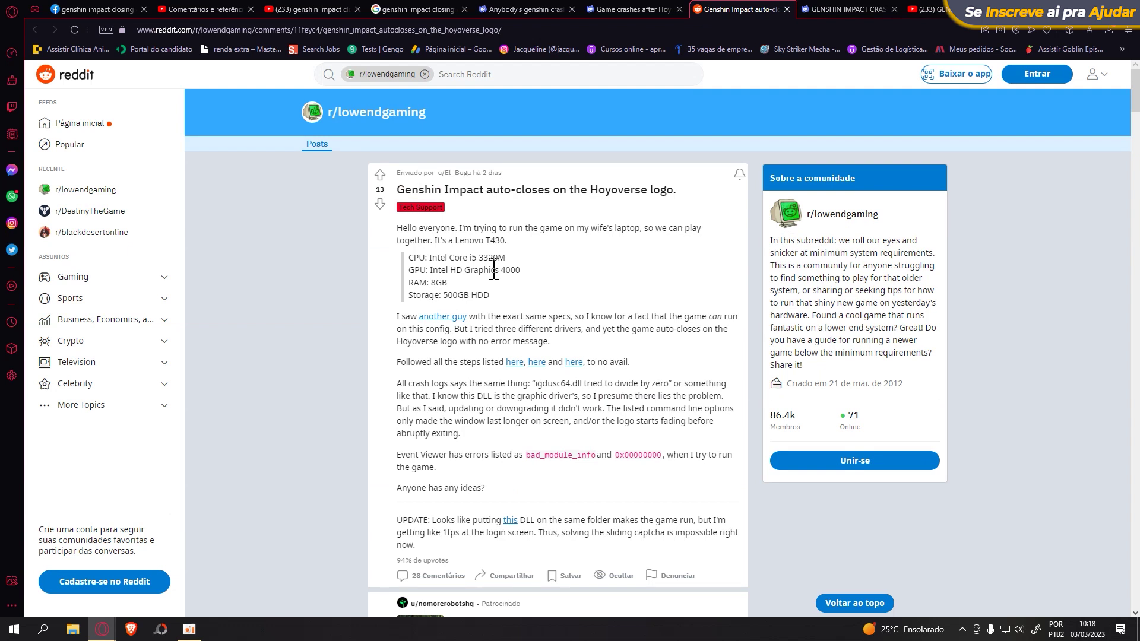
scroll(494, 270, "down", 7)
scroll(494, 270, "up", 7)
- Highlight the Reddit thread's title and the author's CPU and GPU specifications, and move on to the comments
left_click_drag(395, 190, 704, 199)
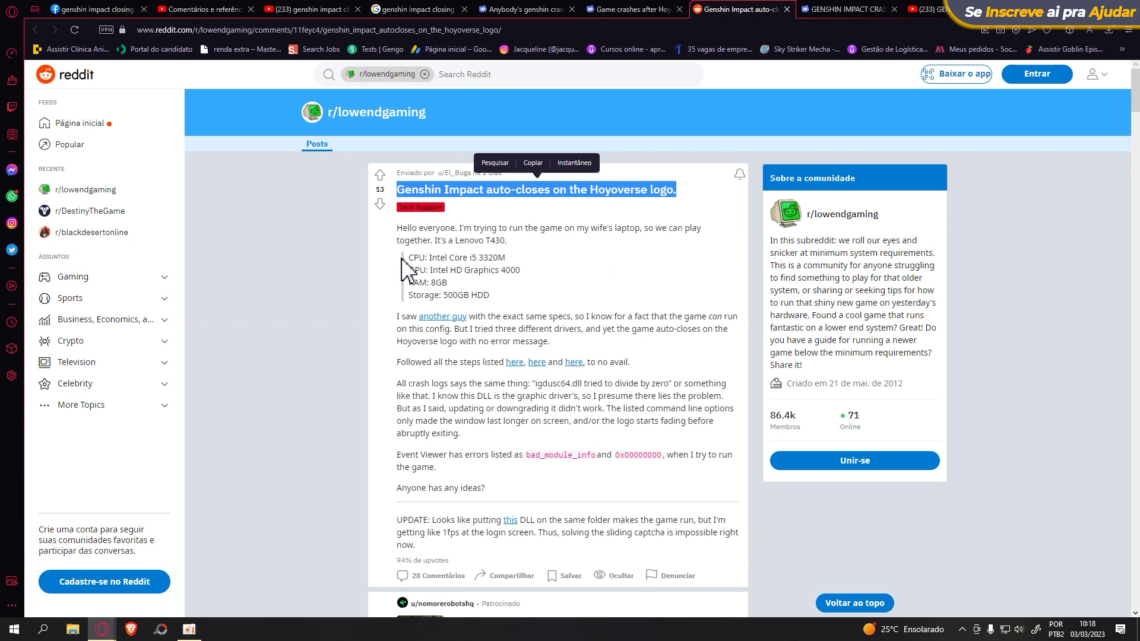
left_click_drag(429, 258, 506, 260)
triple_click(423, 271)
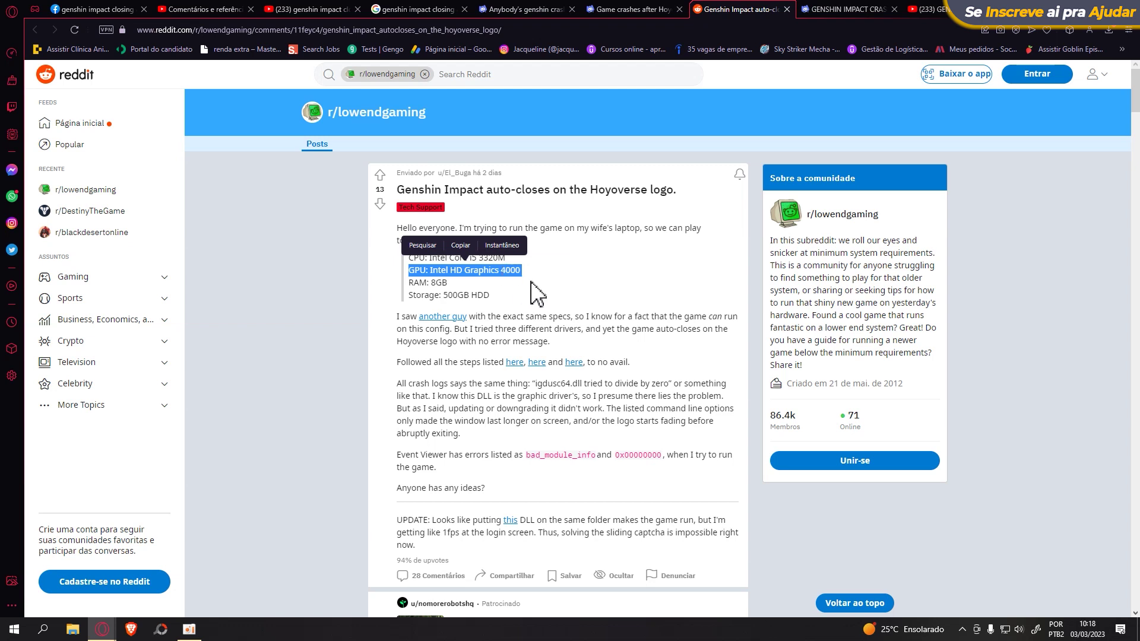
left_click(509, 277)
double_click(509, 276)
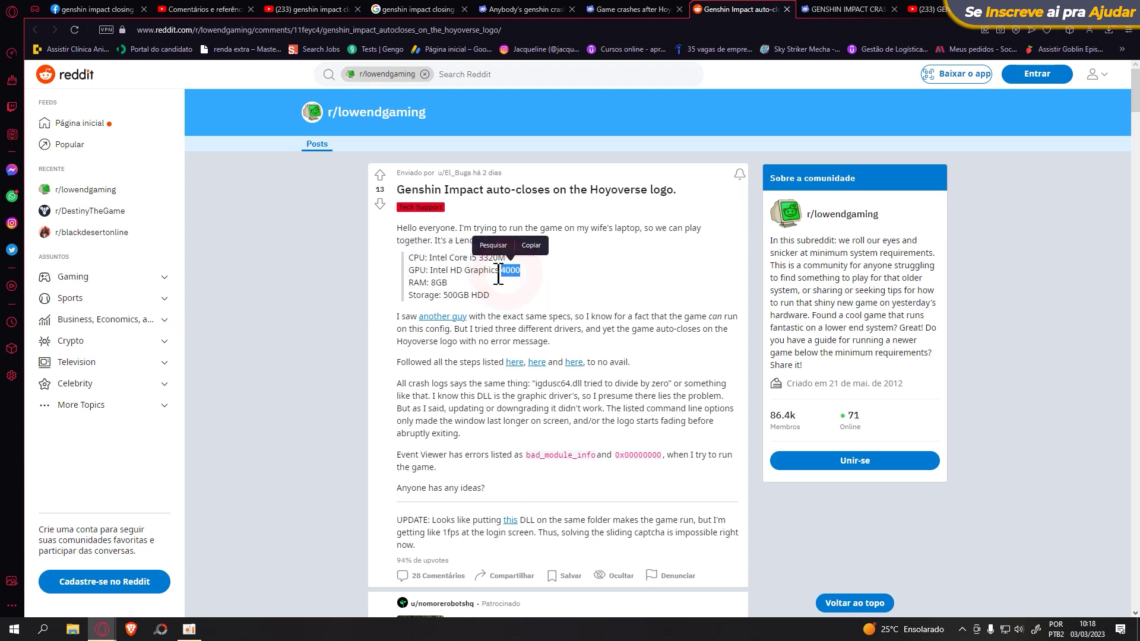
scroll(534, 282, "down", 1)
scroll(534, 282, "down", 10)
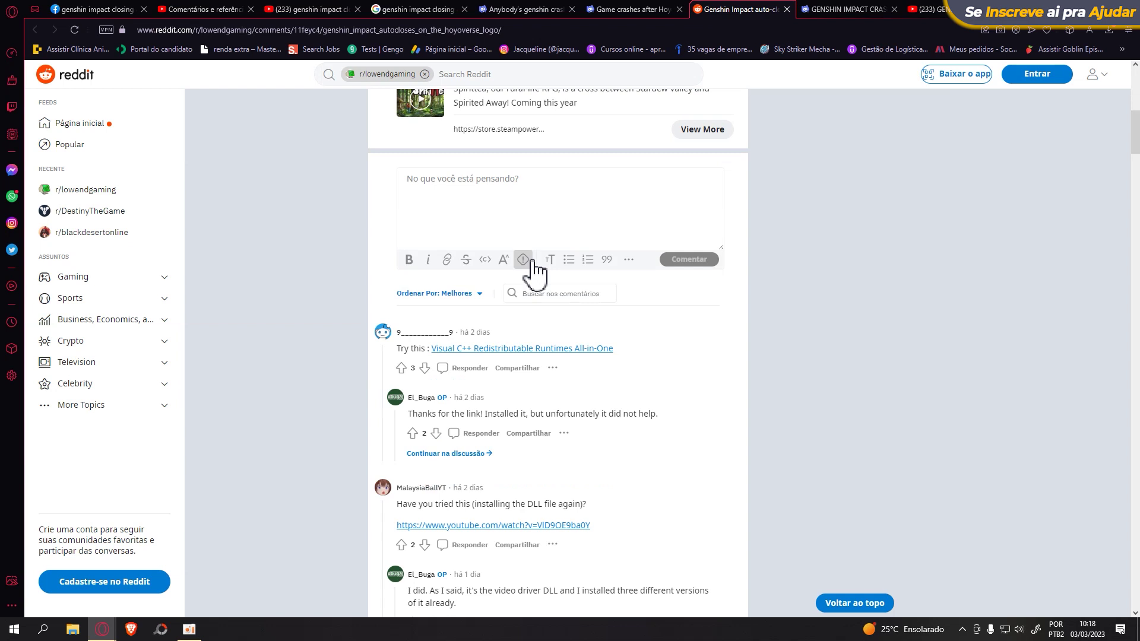
- Read the thread's comments, highlighting the reply about the same problem after updating to version 3.5 and its author's Intel HD 4000 GPU
scroll(535, 271, "down", 4)
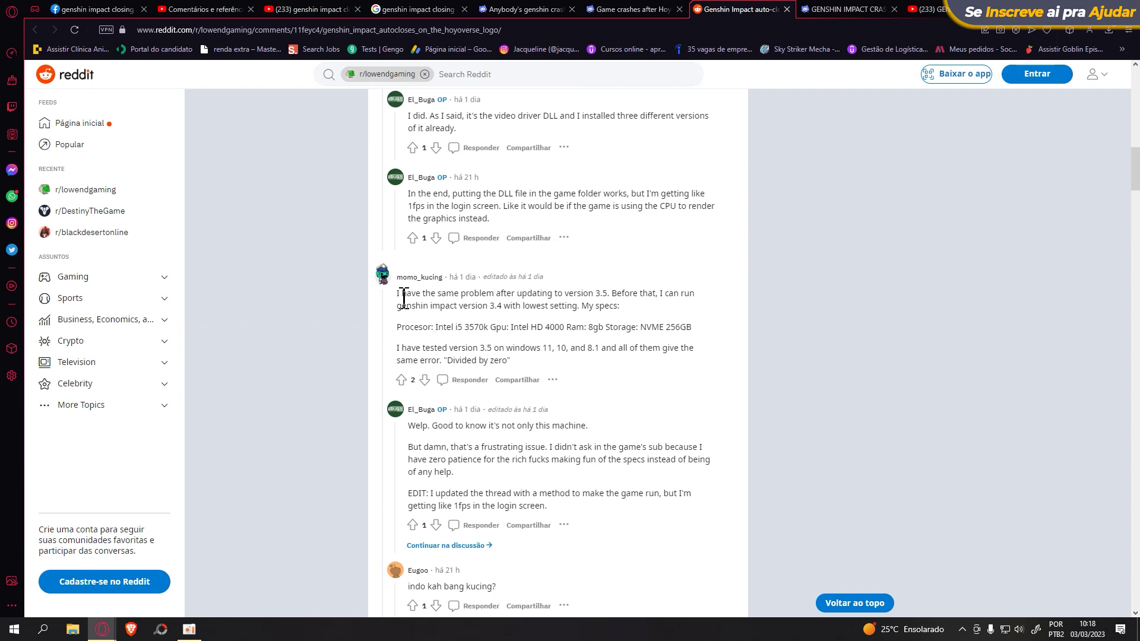
left_click_drag(398, 297, 598, 293)
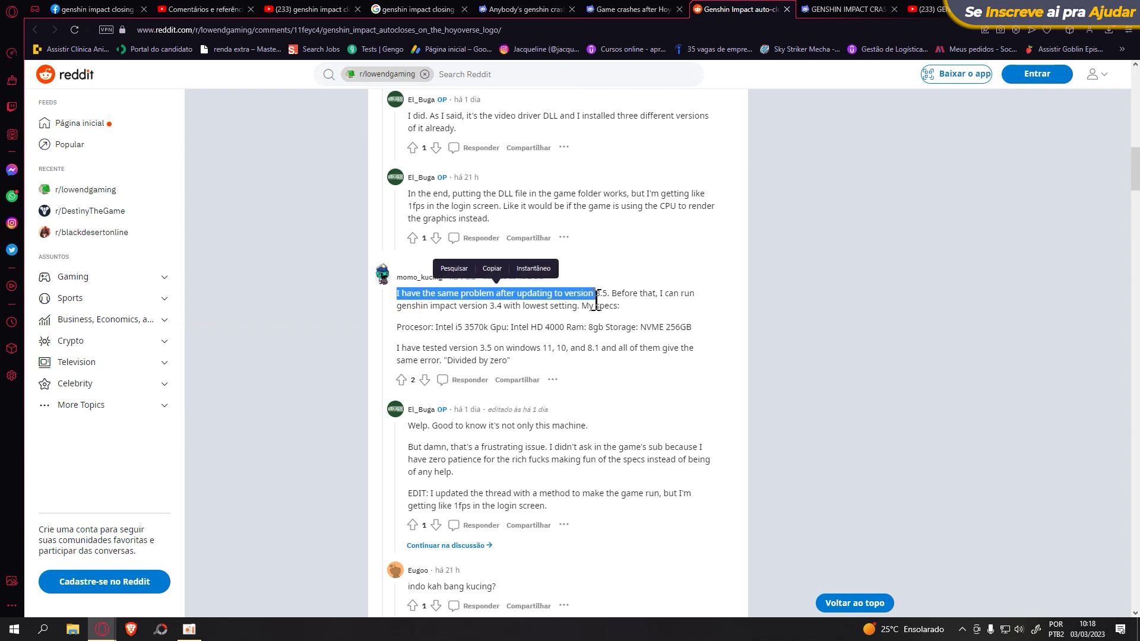
left_click(516, 326)
left_click_drag(518, 325, 566, 329)
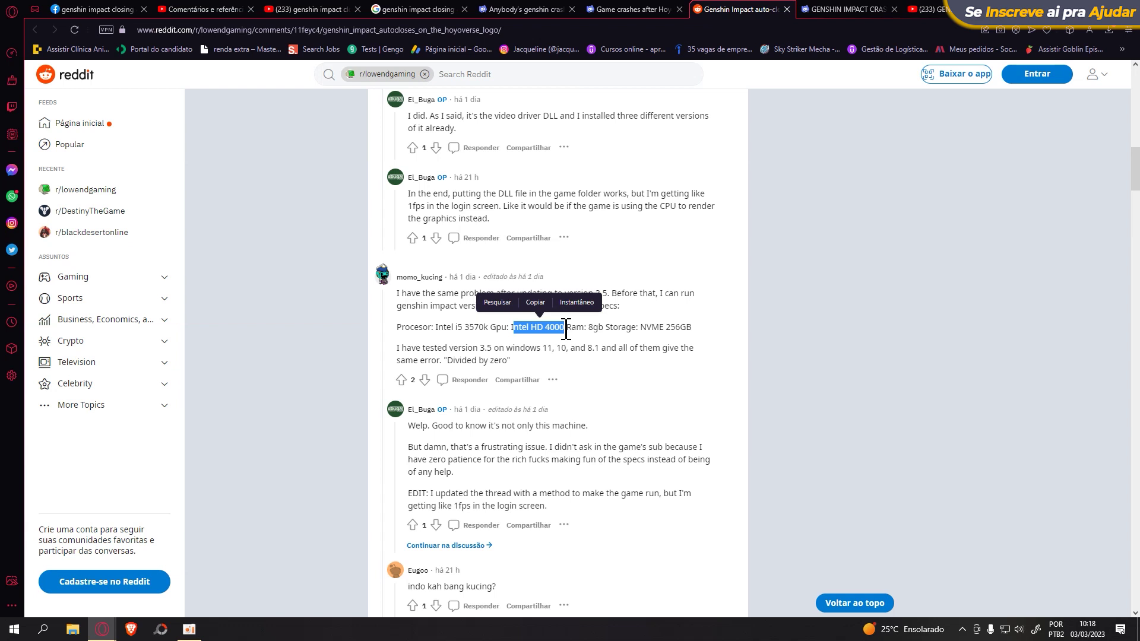
- Highlight the comment about a friend with the same issue, including its mention of the Intel integrated graphics driver and other affected people
scroll(566, 329, "down", 5)
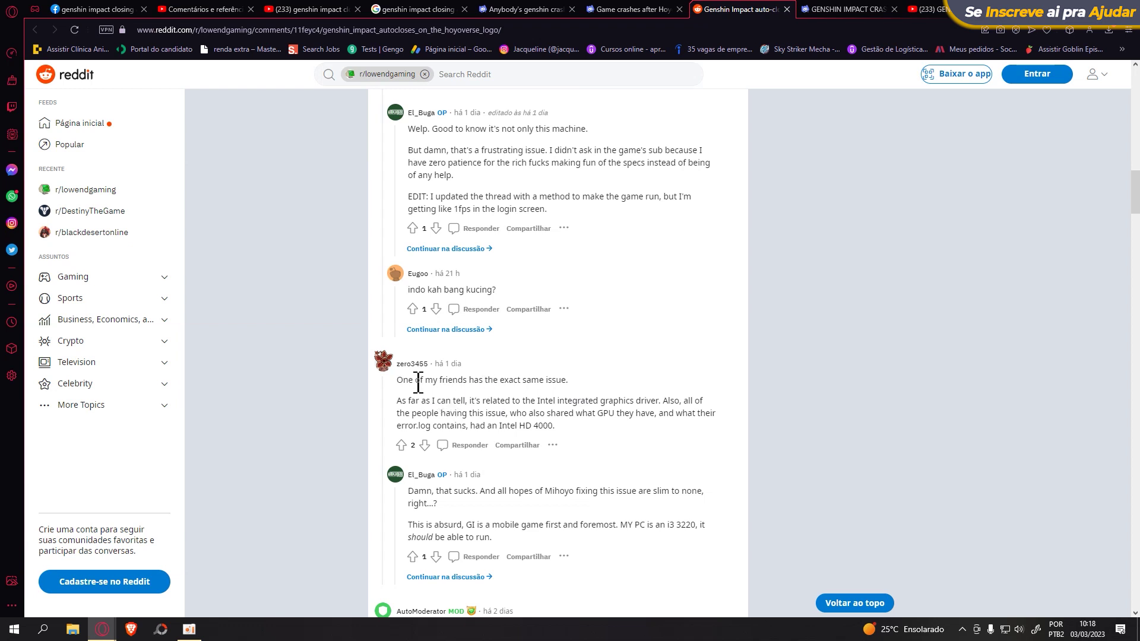
left_click_drag(394, 381, 575, 382)
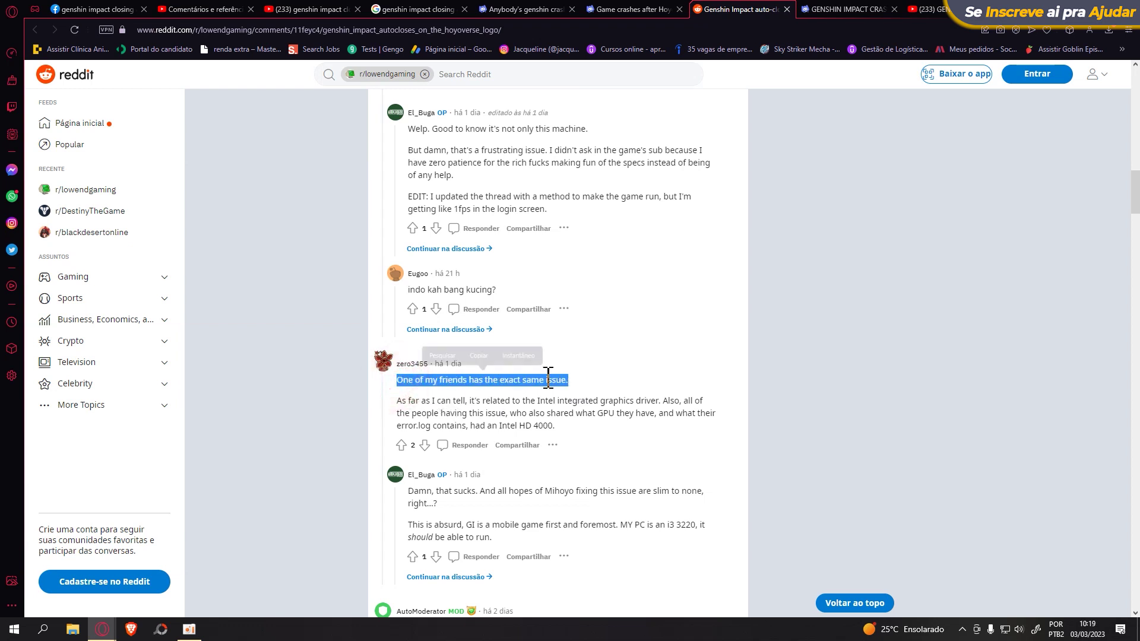
scroll(548, 378, "down", 1)
left_click_drag(398, 337, 660, 337)
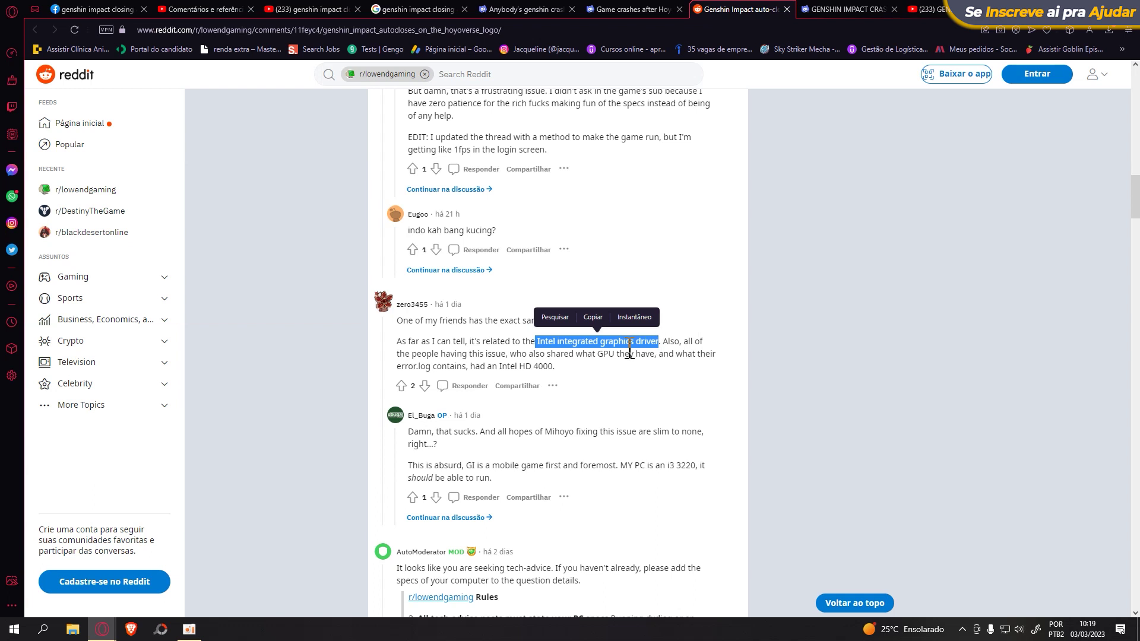
left_click_drag(664, 342, 517, 354)
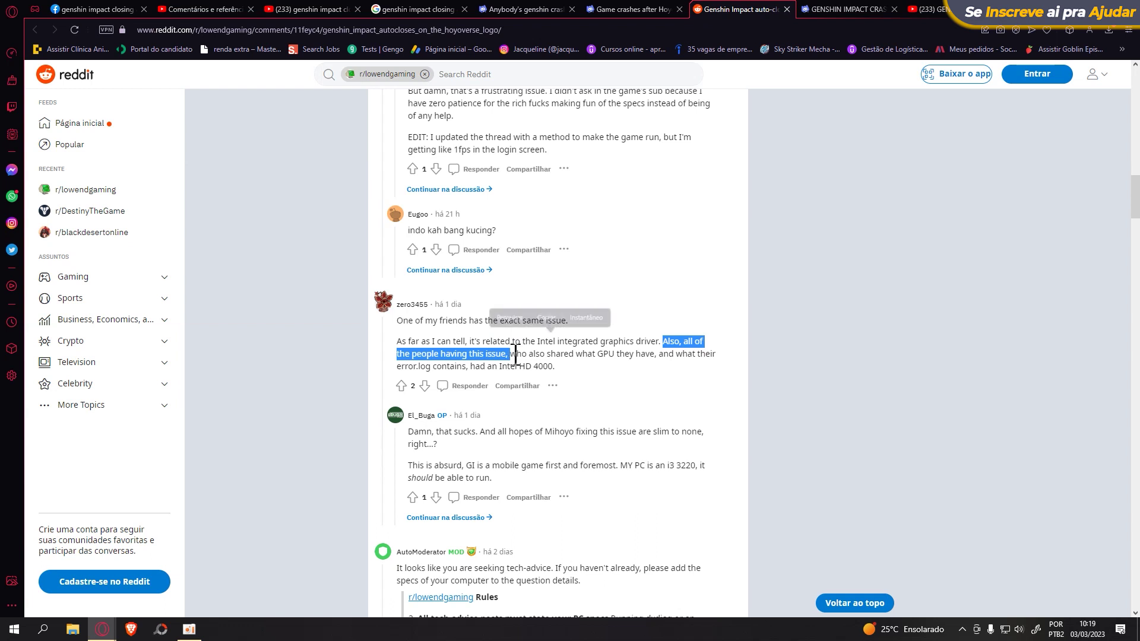
- Go back to the thread's original post and highlight the CPU and GPU lines in its specifications
scroll(523, 338, "up", 7)
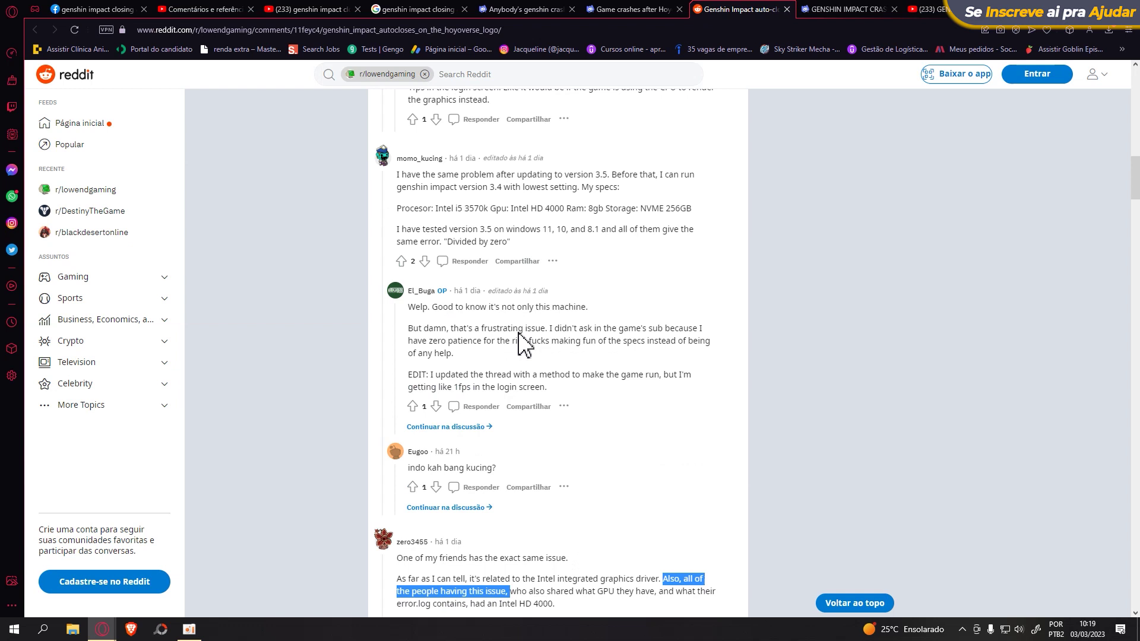
scroll(519, 334, "up", 16)
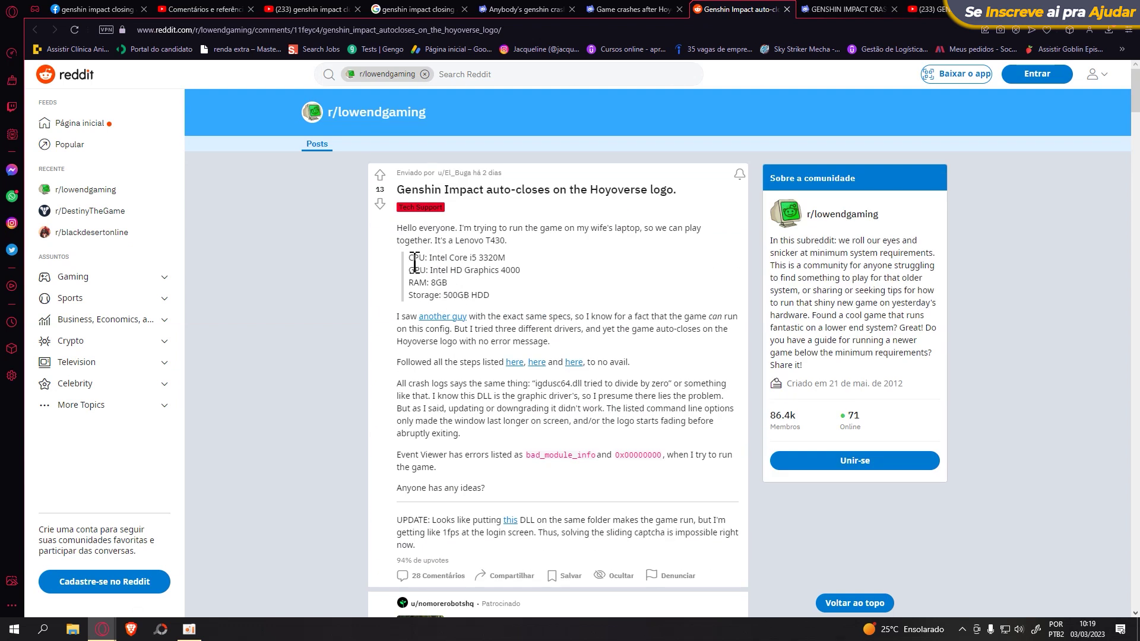
left_click_drag(410, 257, 510, 259)
left_click_drag(412, 271, 520, 271)
- Return to the comment about the Intel integrated graphics driver and highlight its closing words on the Intel HD 4000
scroll(516, 279, "down", 15)
scroll(516, 290, "down", 4)
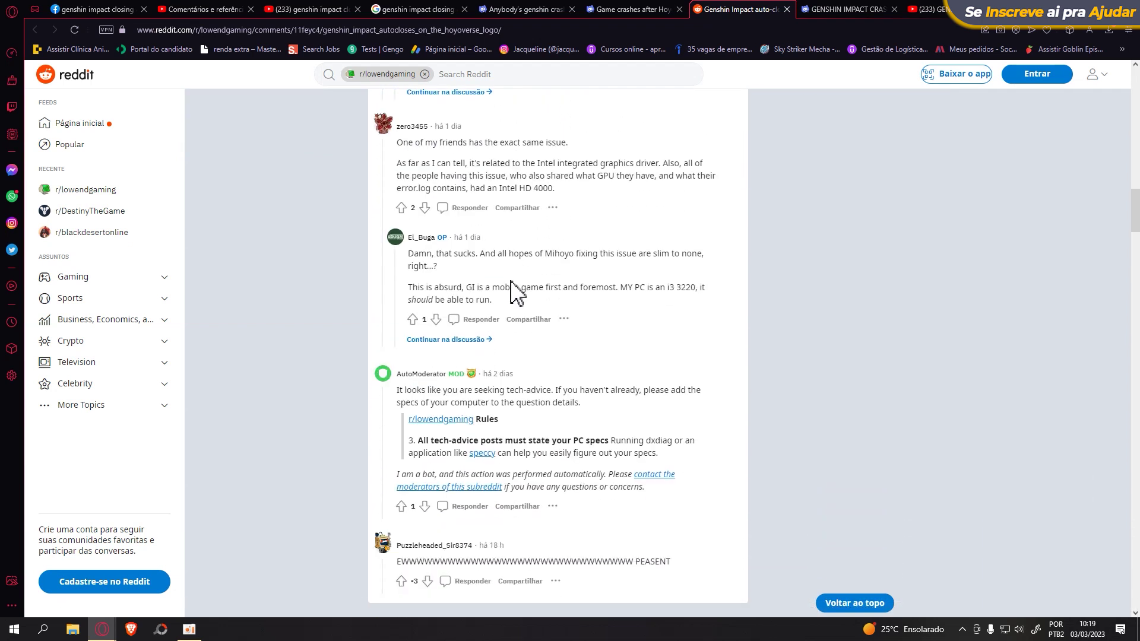
left_click_drag(549, 176, 711, 172)
left_click(710, 169)
left_click_drag(438, 189, 561, 193)
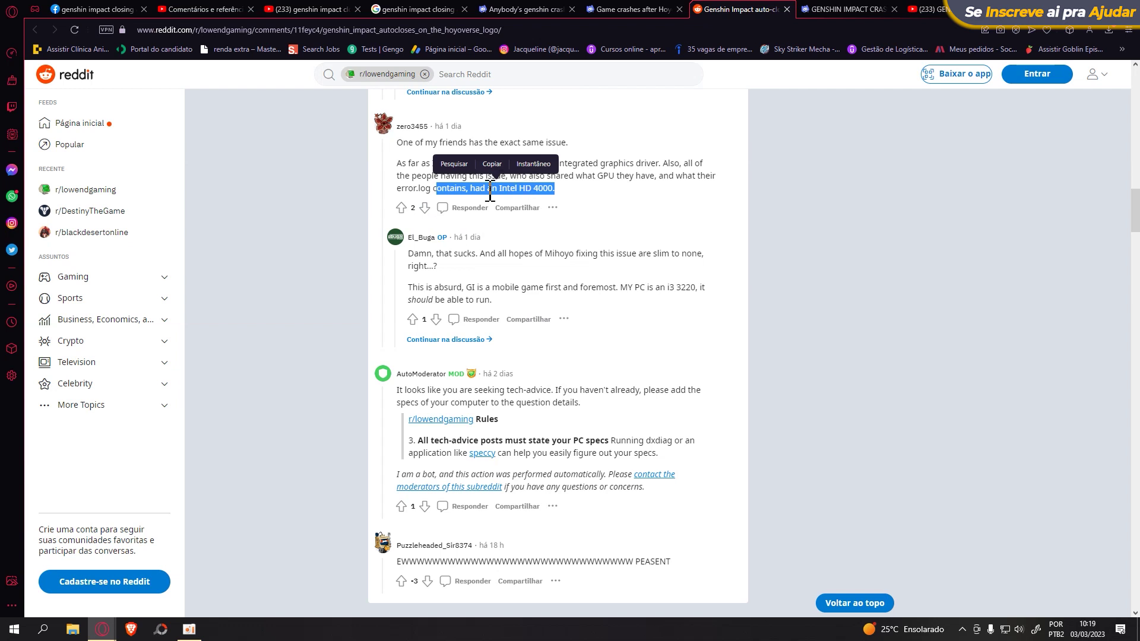
left_click_drag(499, 189, 556, 189)
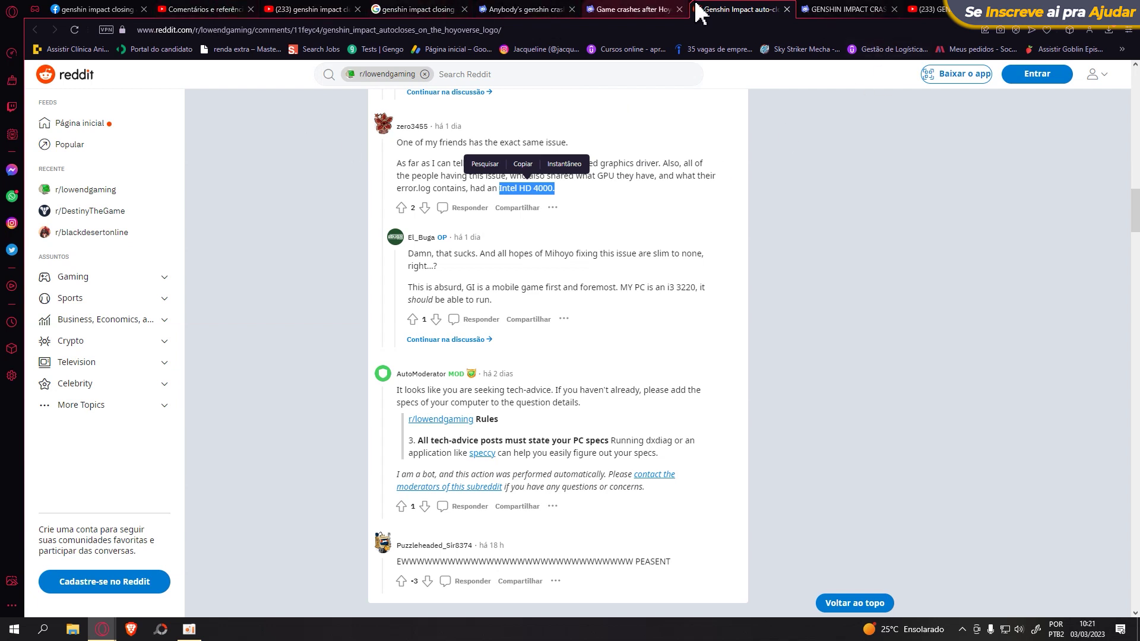
- Show the HoYoLAB post about crashes after 3.5 and highlight the words "NOTHING WORKED" in its description
left_click(518, 9)
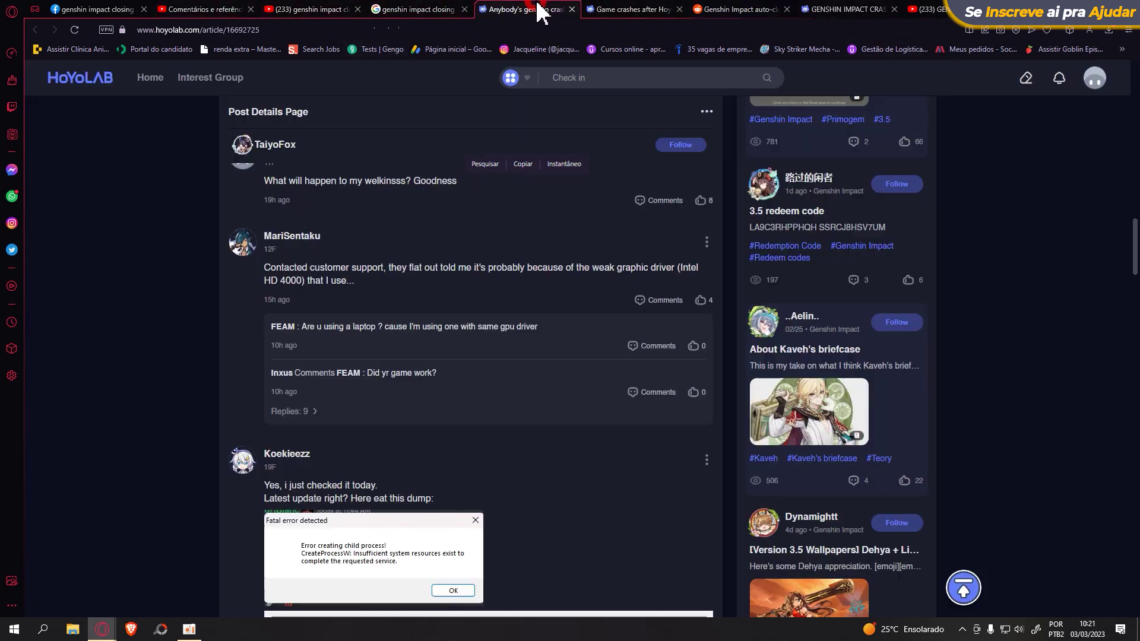
scroll(509, 396, "up", 20)
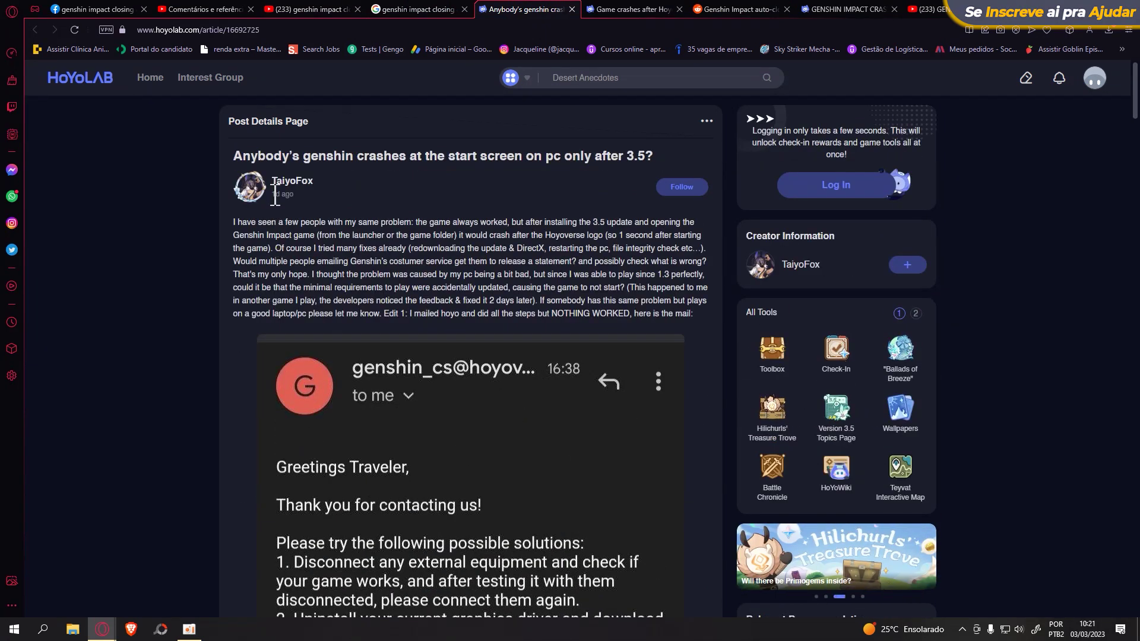
scroll(415, 249, "down", 2)
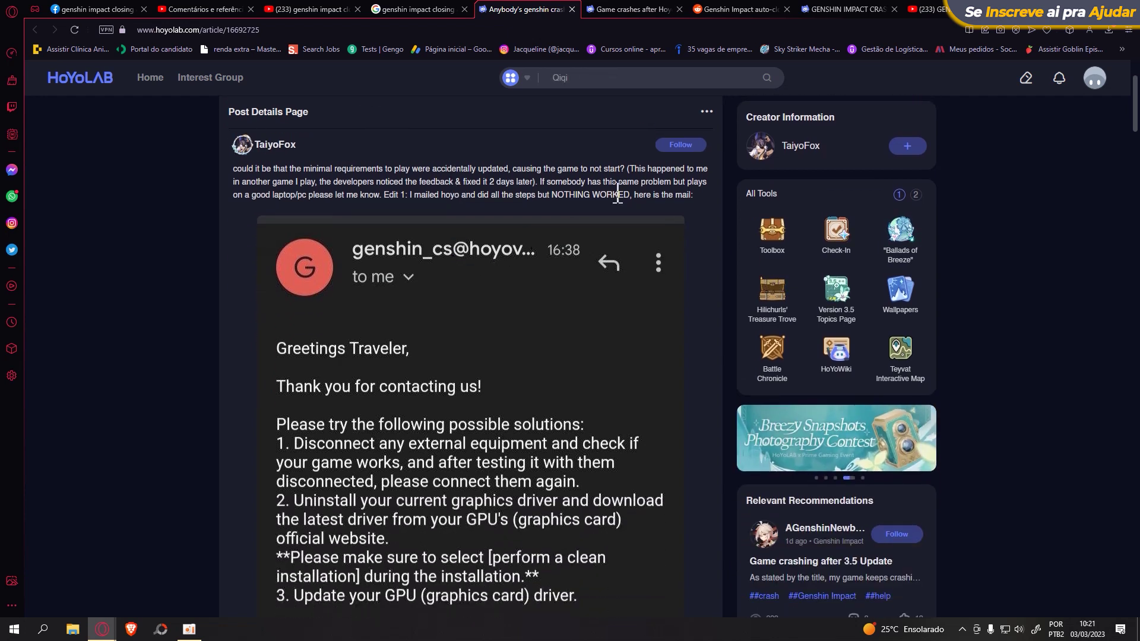
left_click_drag(552, 196, 630, 199)
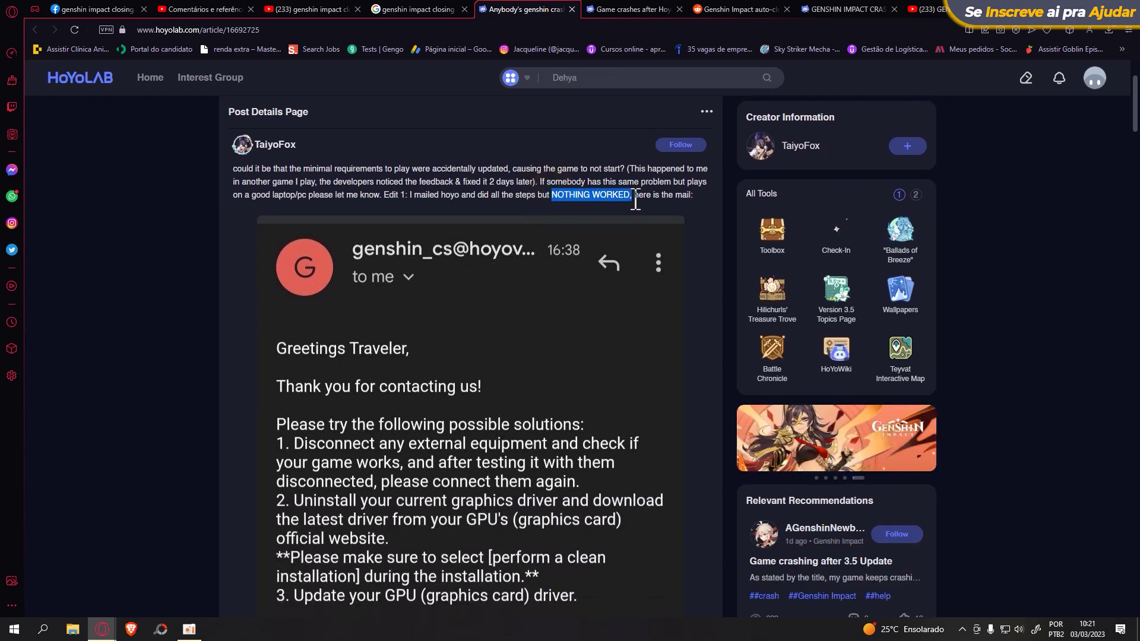
- Read the customer support email in the post, covering the graphics driver steps and the vcredist reinstall instructions
scroll(532, 196, "down", 3)
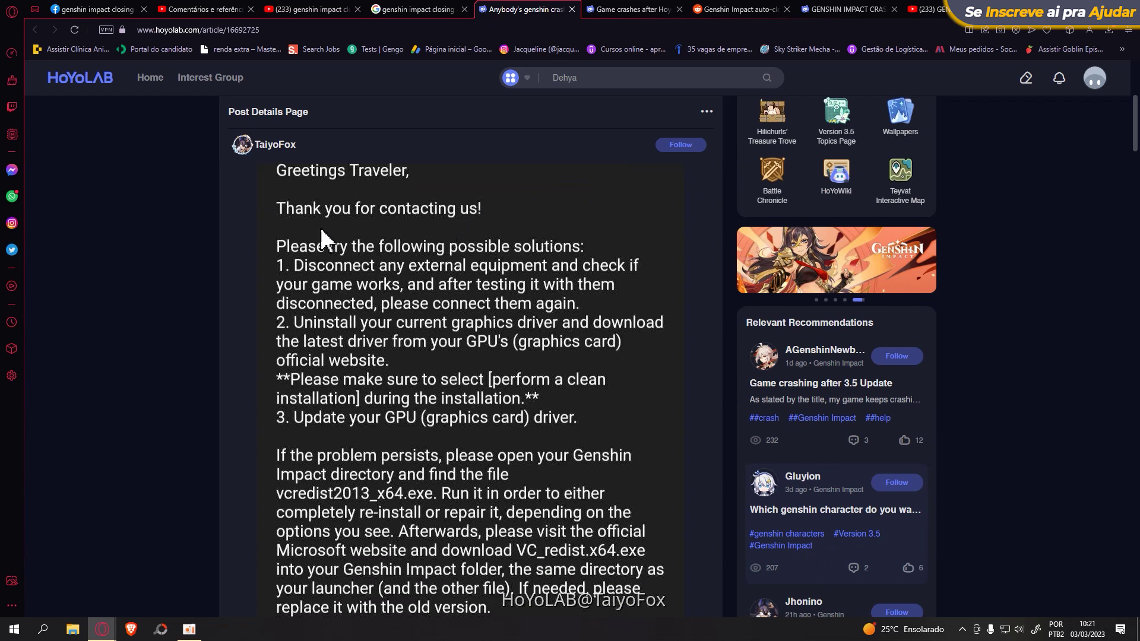
scroll(295, 243, "up", 1)
scroll(297, 246, "up", 1)
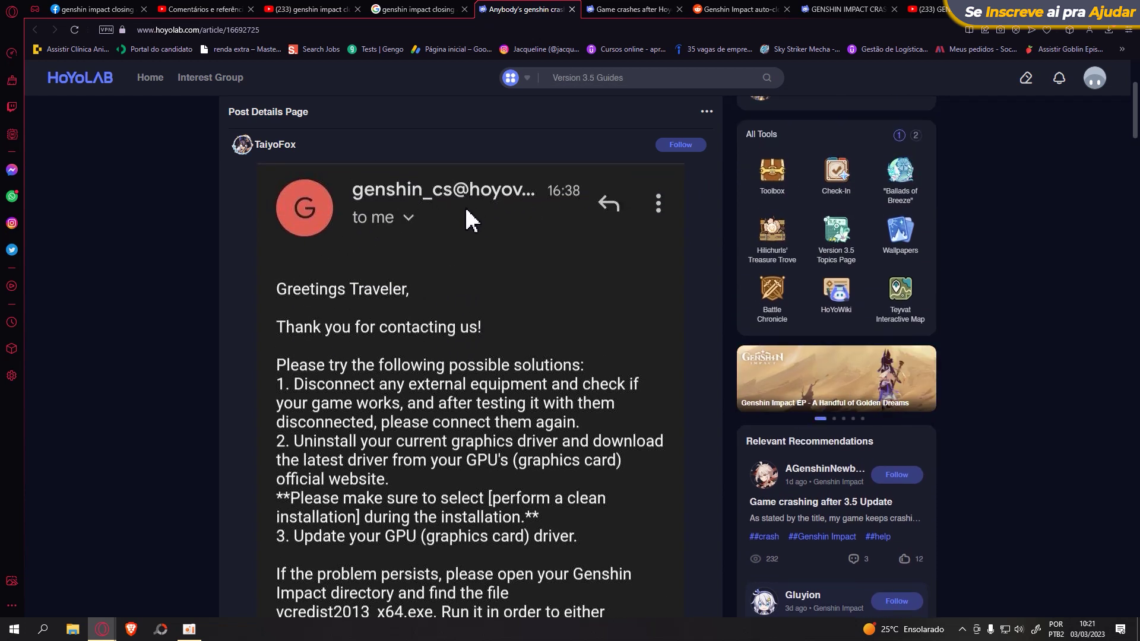
scroll(296, 262, "down", 2)
scroll(261, 273, "down", 1)
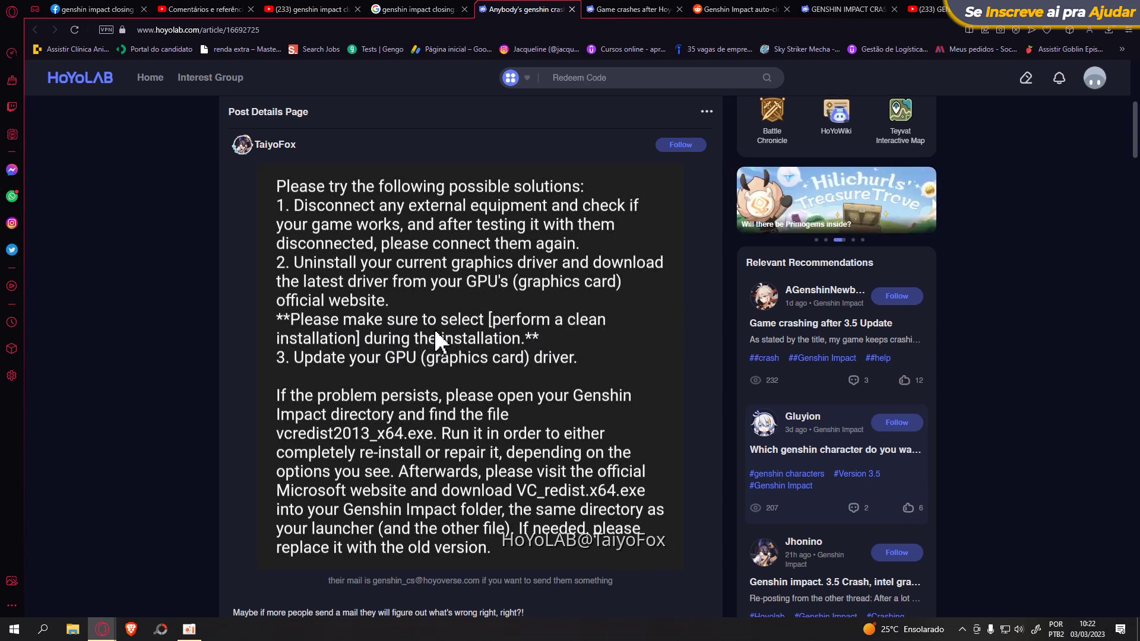
scroll(438, 336, "down", 1)
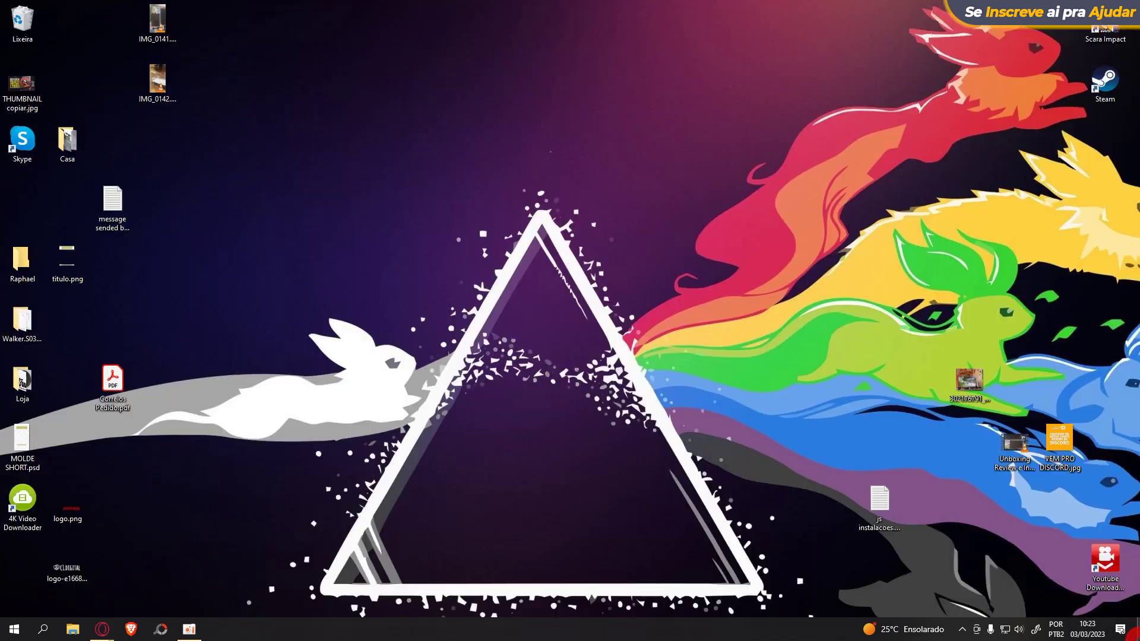
- Open the Genshin Impact installation folder from the file location of the game's desktop shortcut
left_click(1084, 9)
right_click(1104, 31)
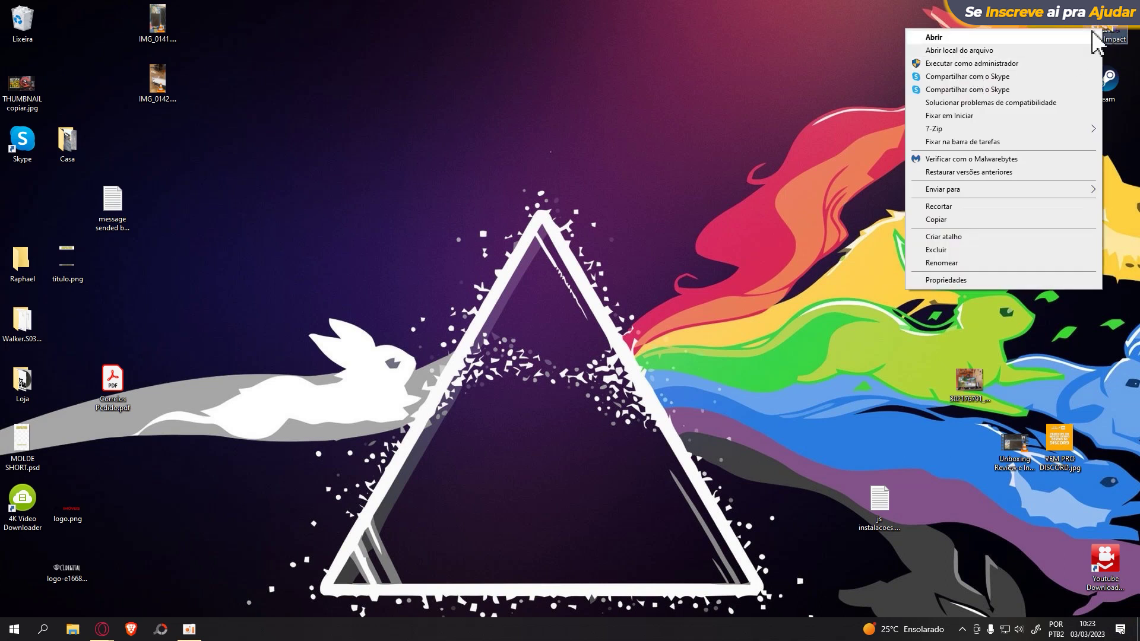
left_click(951, 51)
double_click(474, 225)
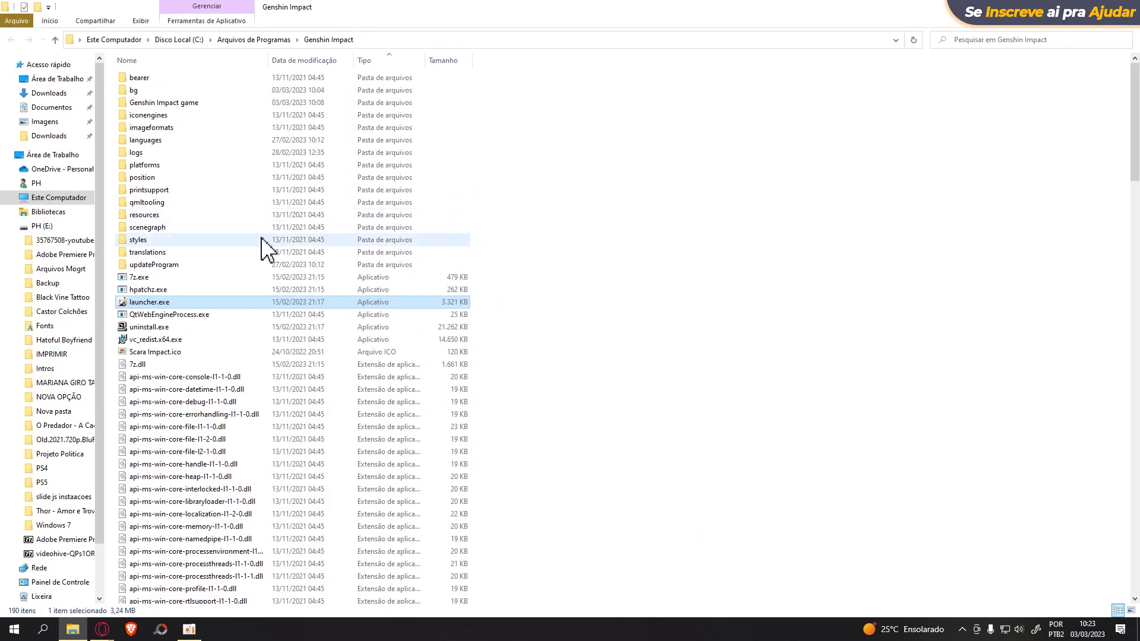
- Run vc_redist.x64.exe, accept the licence terms, try to install the Microsoft Visual C++ 2015-2019 Redistributable, and close the installer
left_click(170, 340)
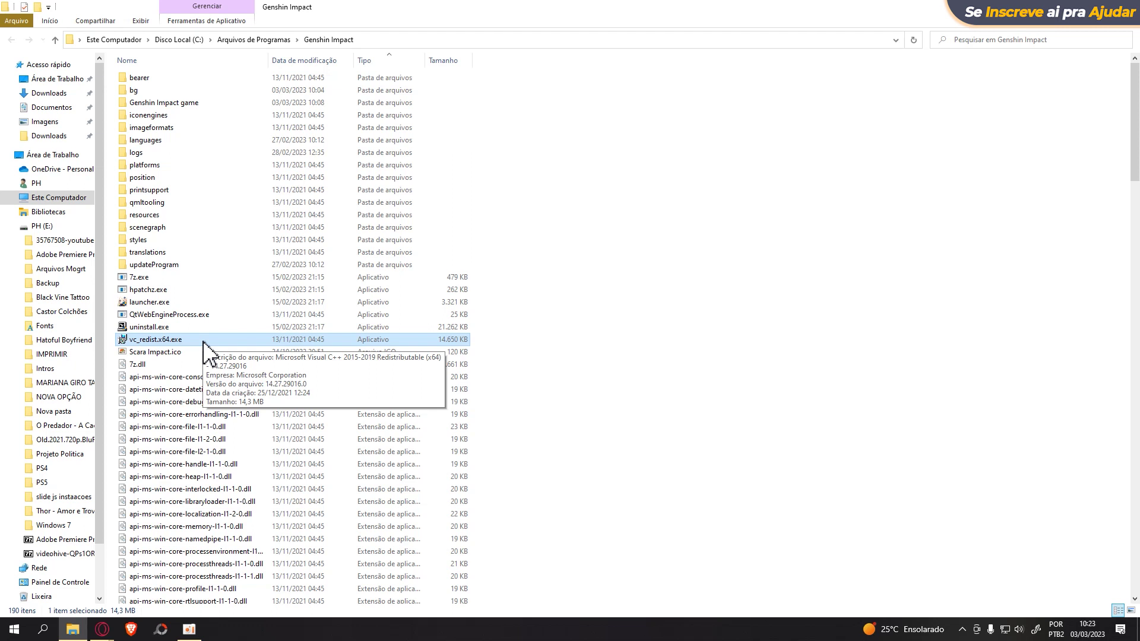
double_click(200, 342)
left_click(448, 363)
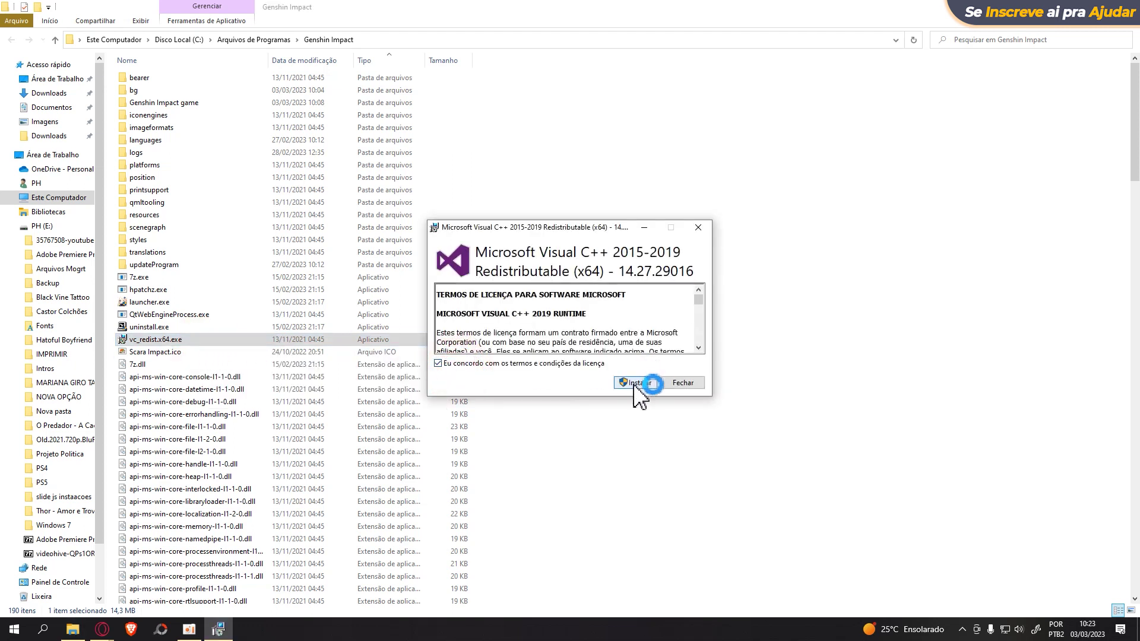
left_click(634, 385)
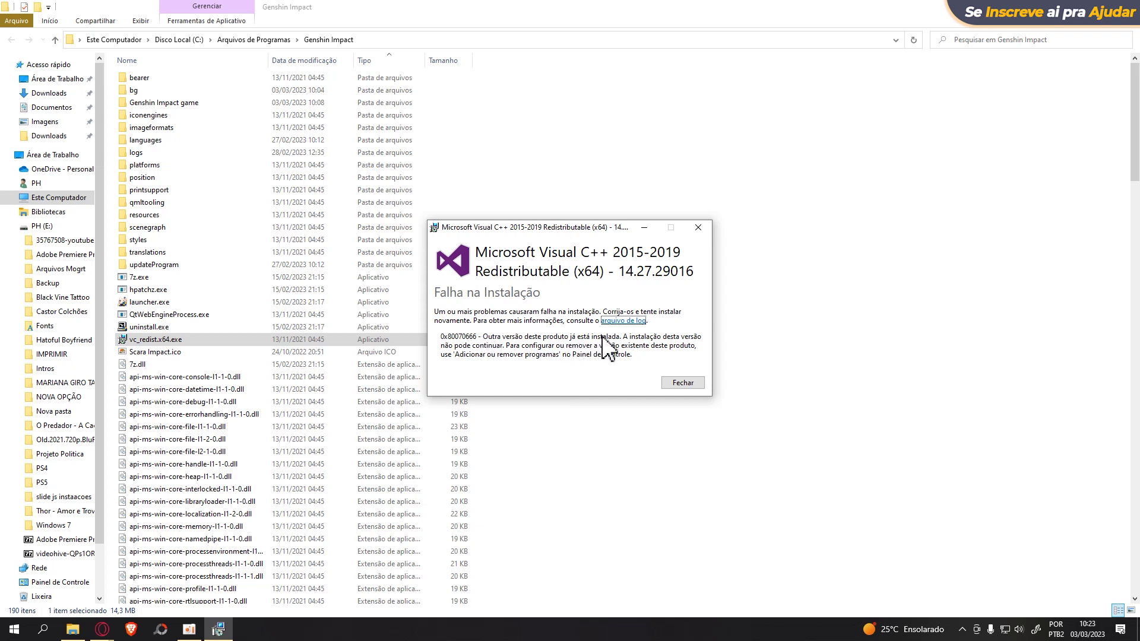
left_click(677, 383)
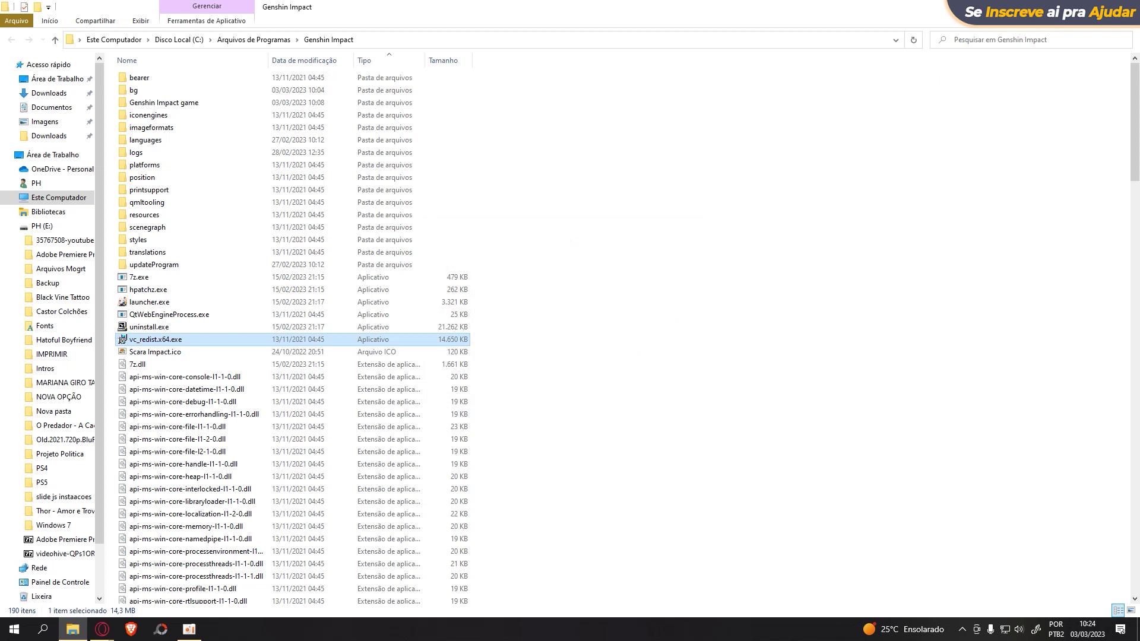
- Switch back to the Opera browser window showing the support email in the HoYoLAB post
key("super+d")
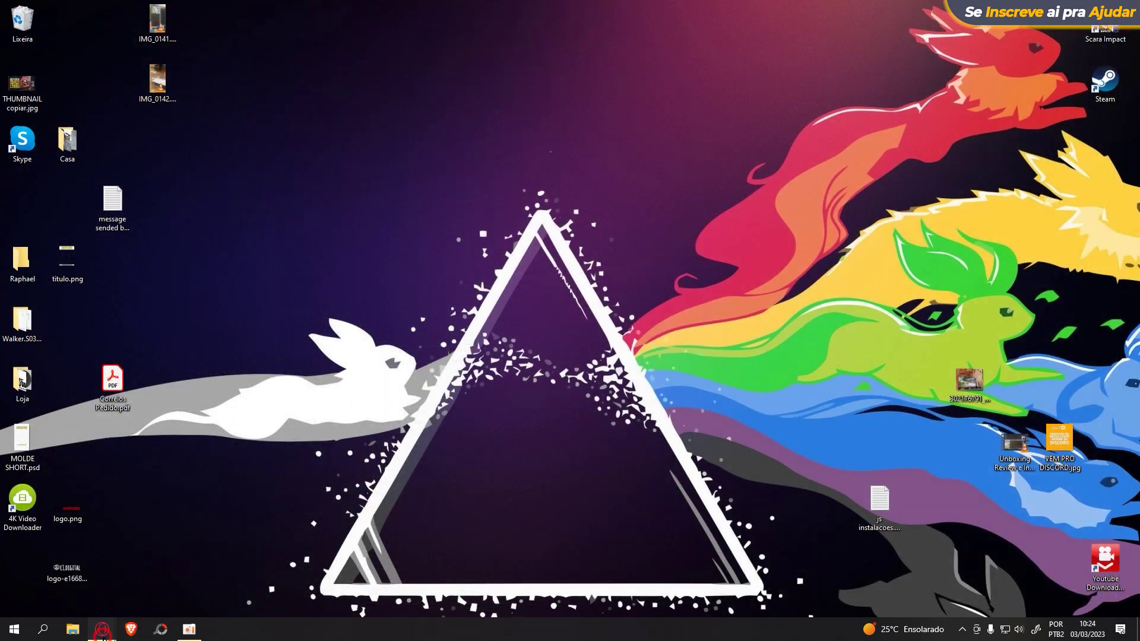
mouse_move(102, 629)
left_click(90, 584)
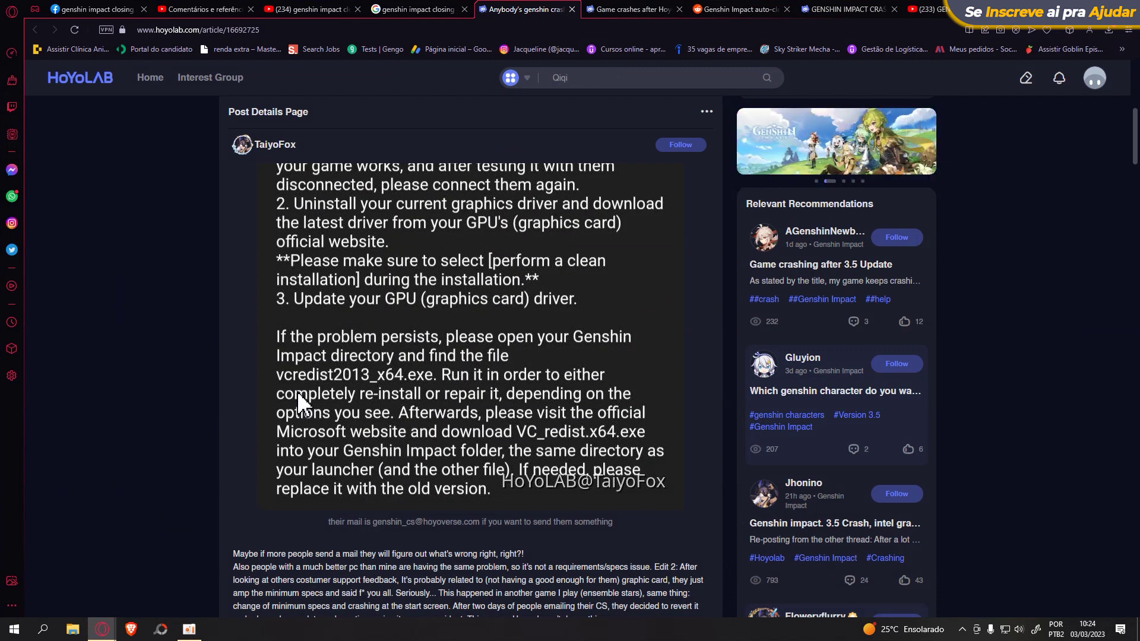
- Search Windows for "painel" and open the Control Panel (Painel de Controle)
key("super")
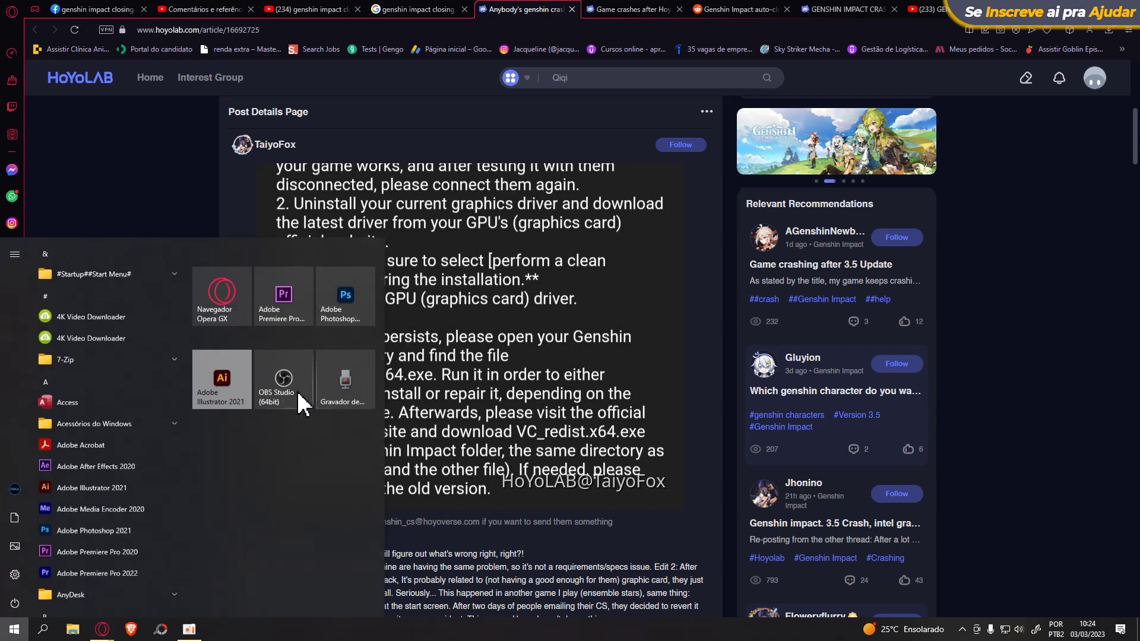
type("painel")
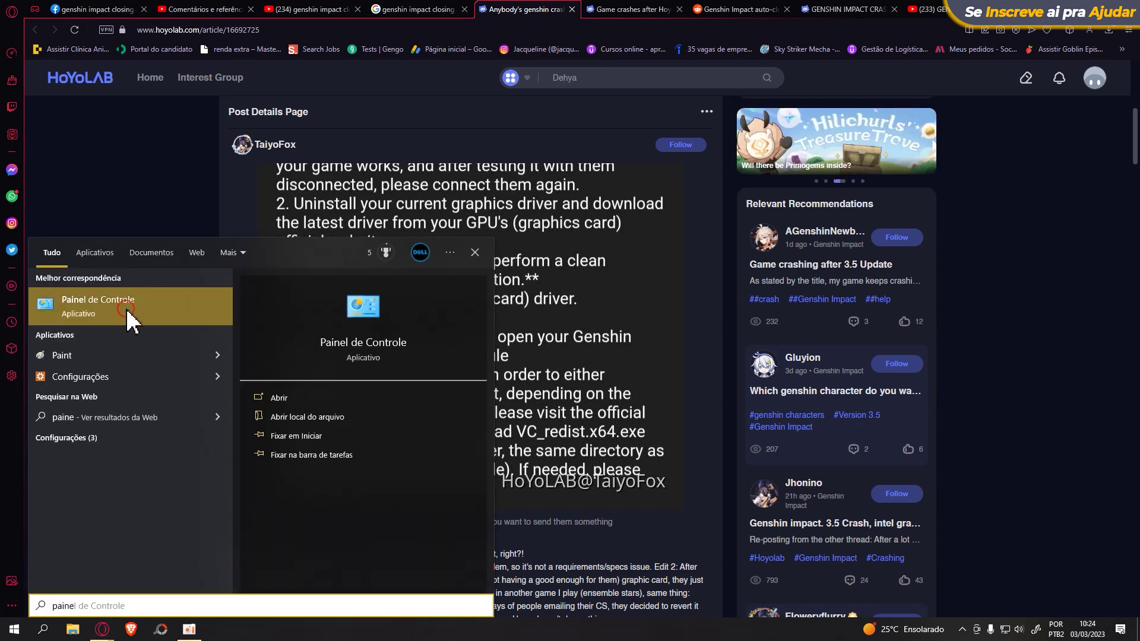
left_click(126, 306)
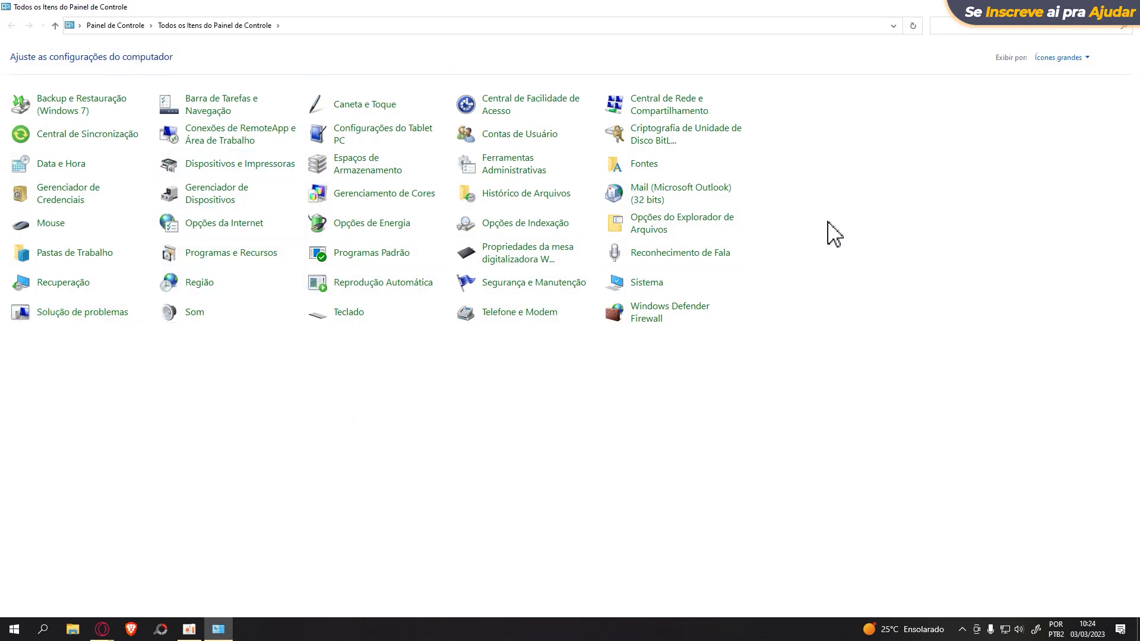
- Display the Control Panel by category (Categoria) to point out the uninstall entry, and restore the large icons view (Ícones grandes)
left_click(1079, 58)
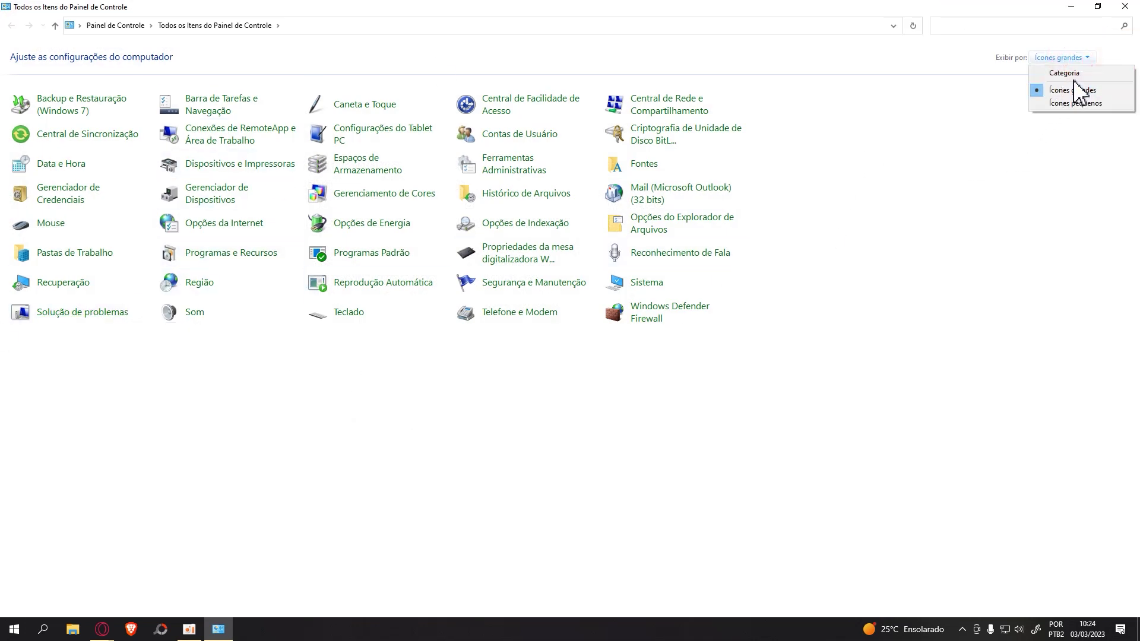
left_click(1069, 73)
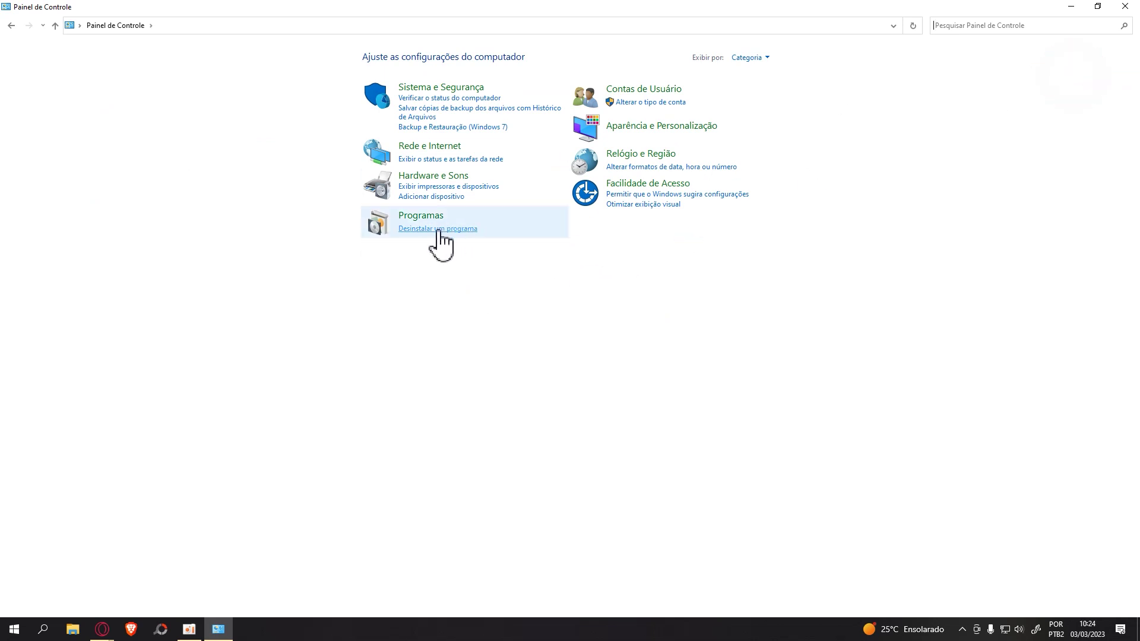
left_click(757, 57)
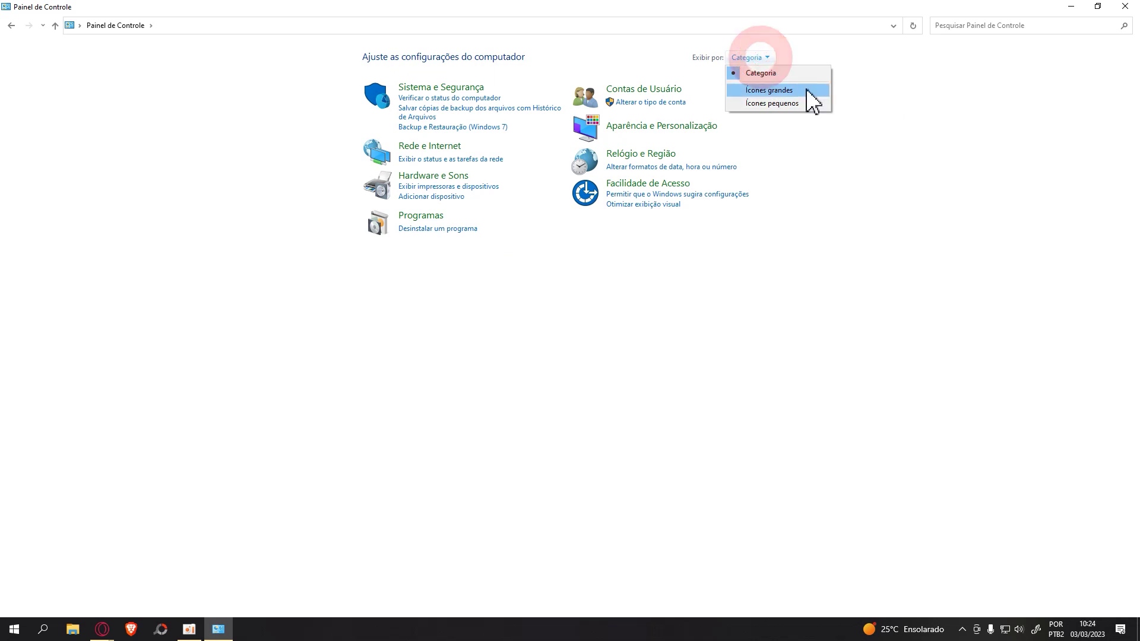
left_click(769, 90)
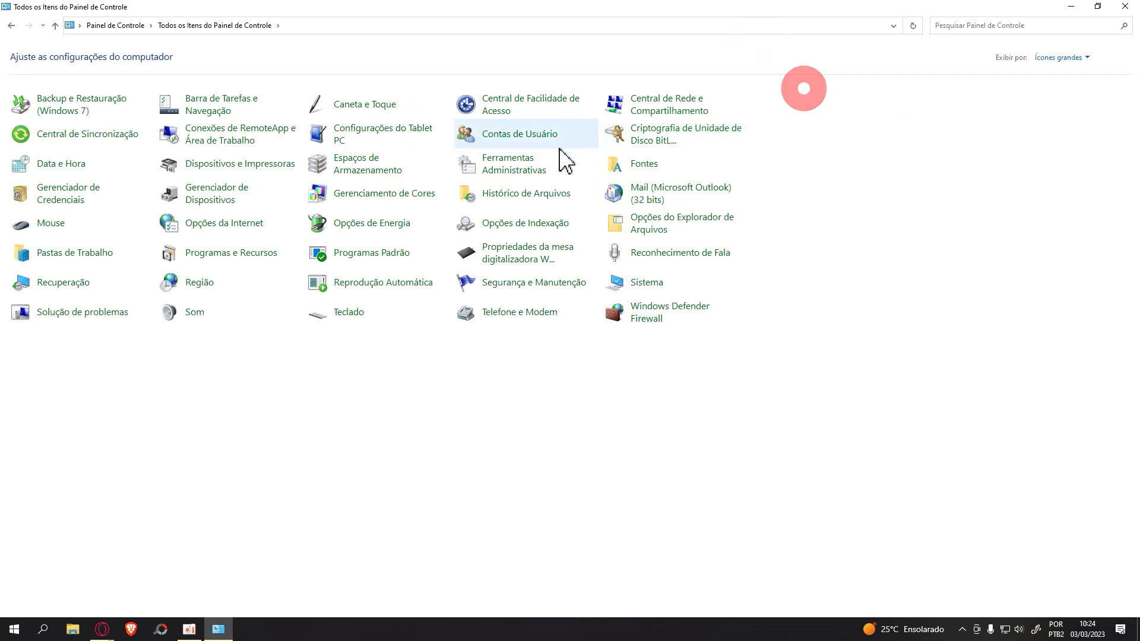
- Open Programs and Features (Programas e Recursos), examine the installed Microsoft Visual C++ Redistributable entries from 2010 to 2015-2022, and close the window
left_click(213, 257)
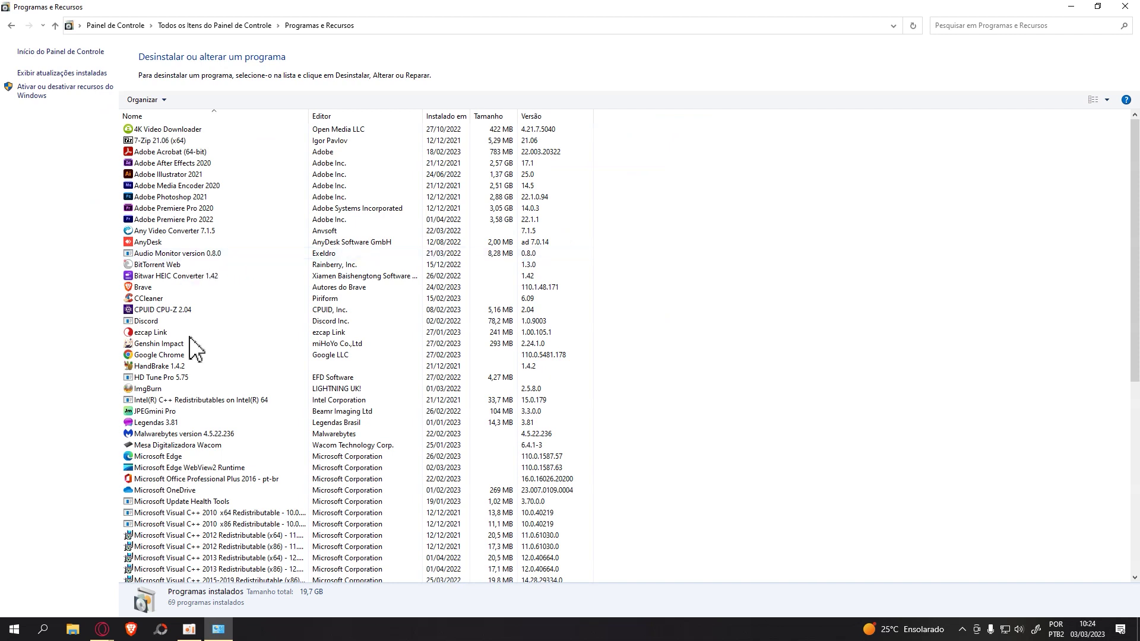
scroll(190, 348, "down", 7)
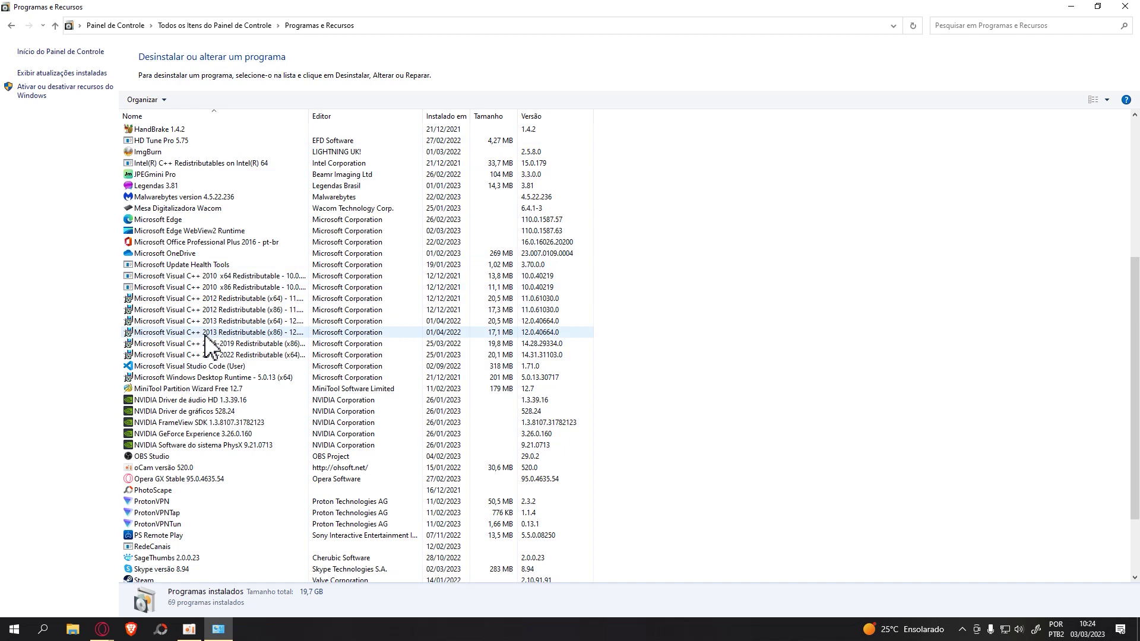
left_click(230, 344)
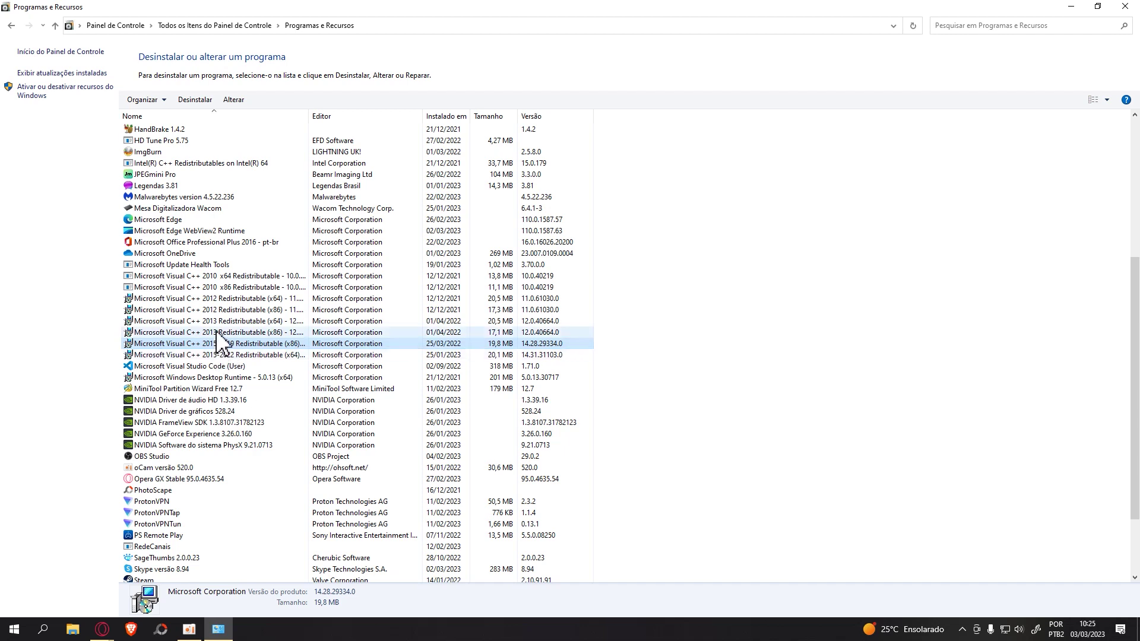
left_click(237, 277)
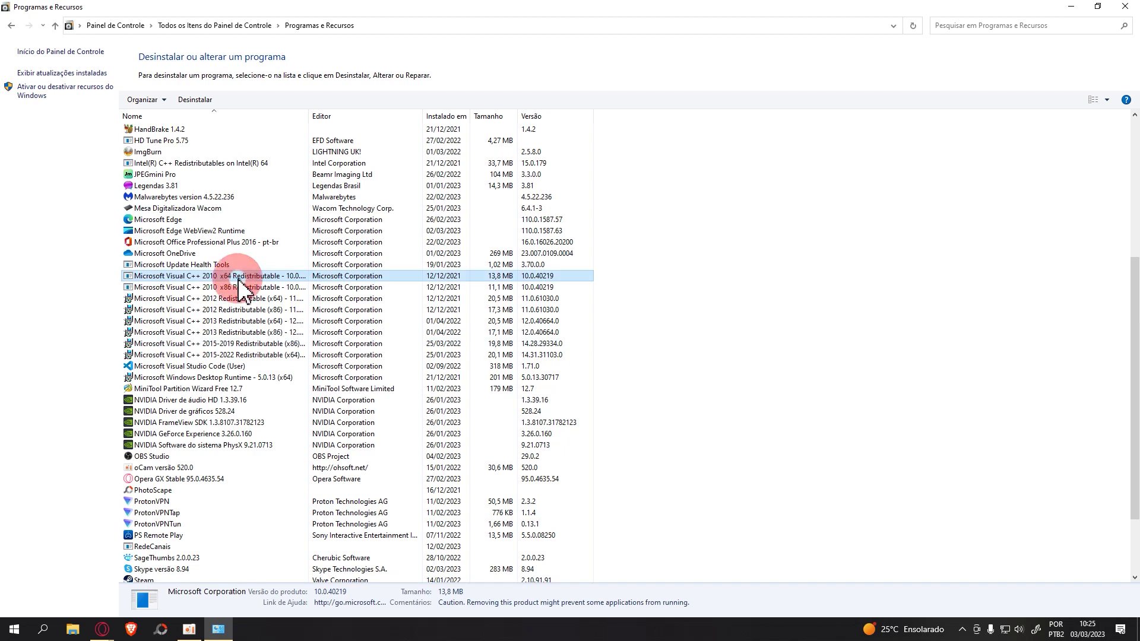
left_click(231, 356)
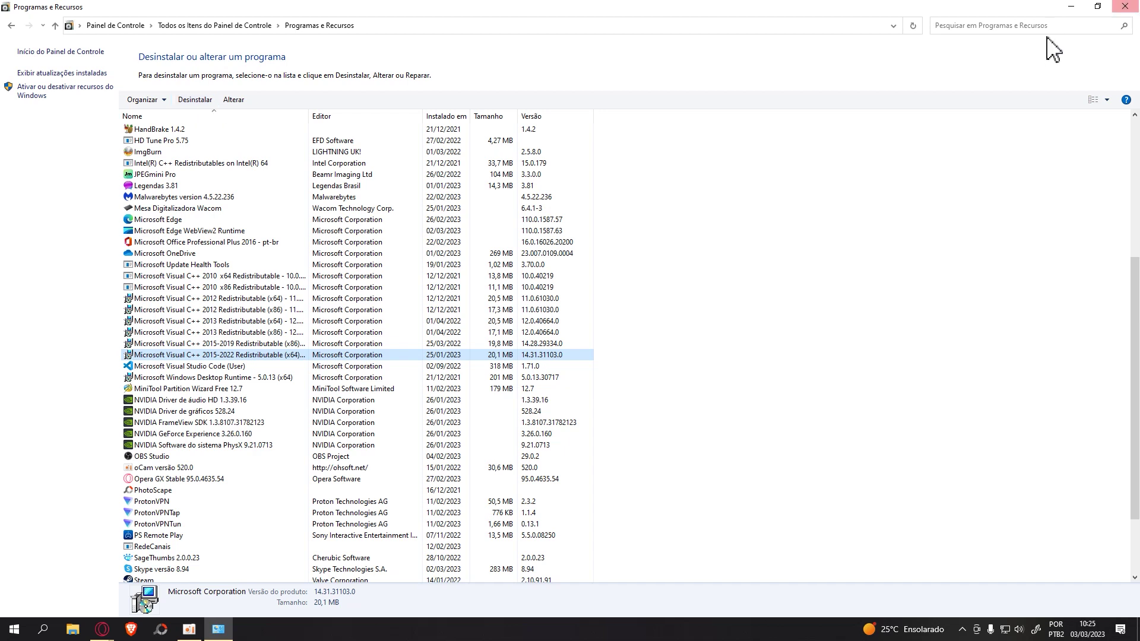
left_click(1136, 12)
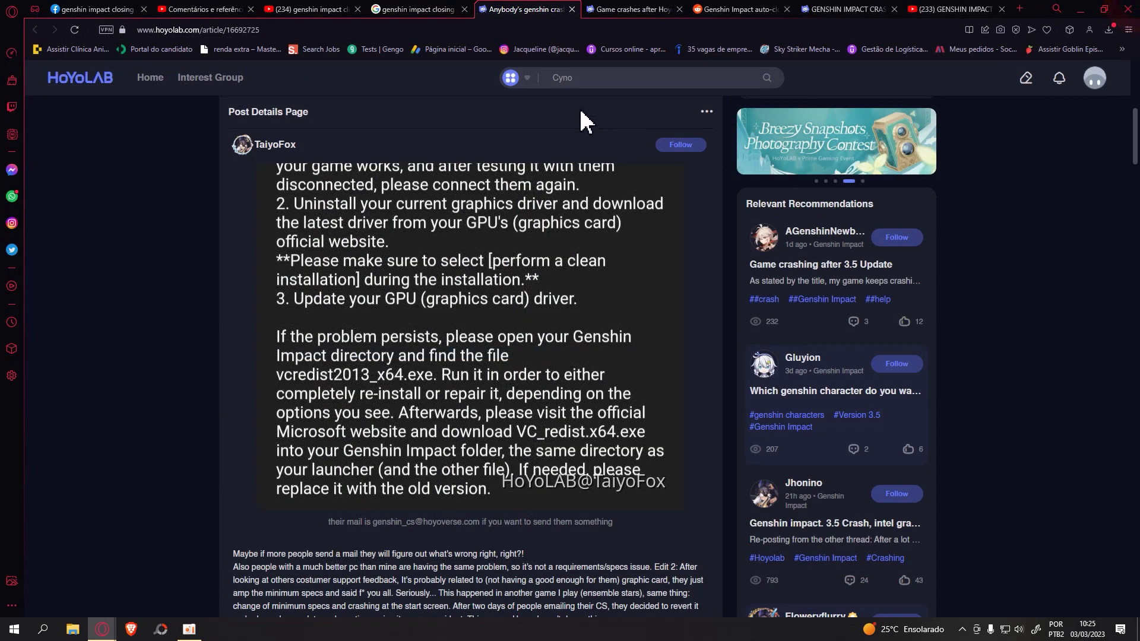
- Search the web for "microsoft cc++" in a new browser tab and open Microsoft's Visual C++ Redistributable downloads article
left_click(1020, 9)
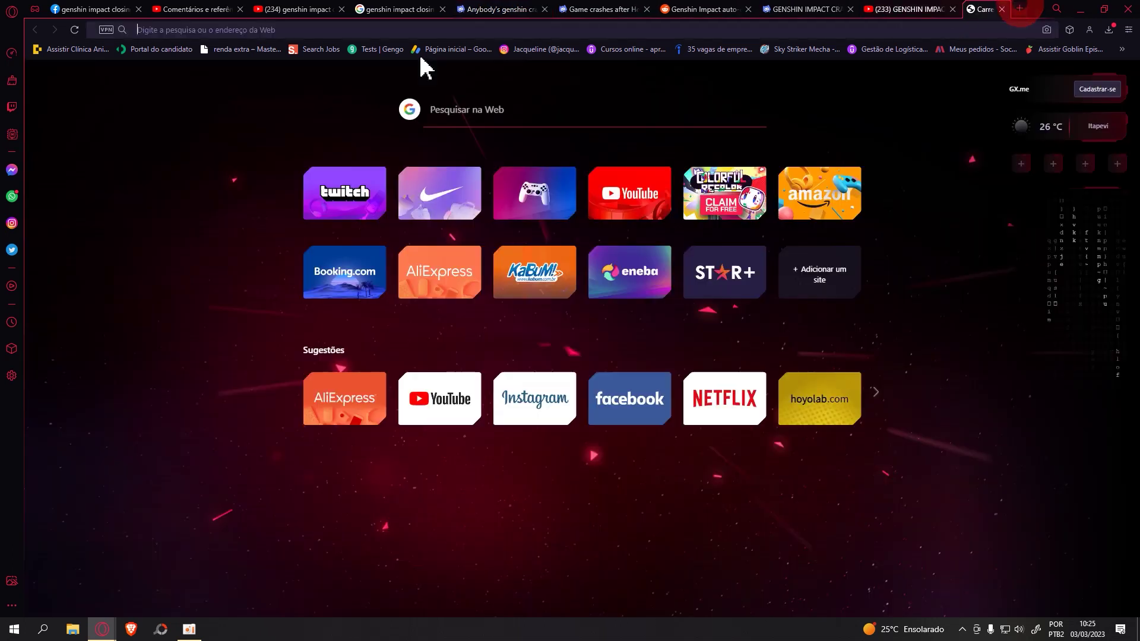
left_click(407, 31)
type("micro")
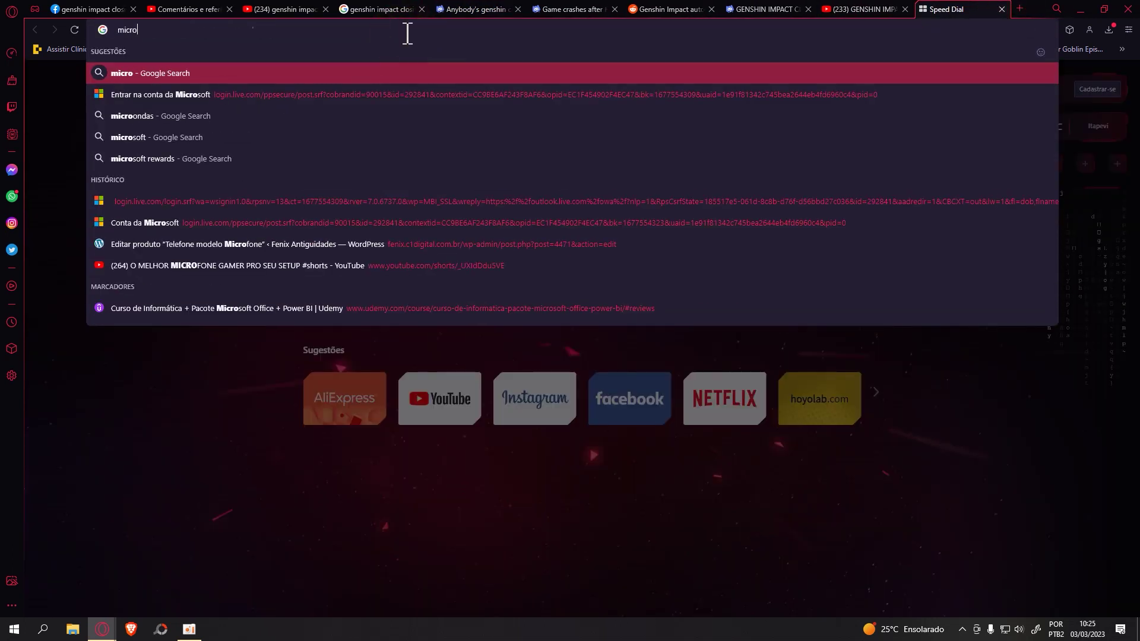
type("soft cc")
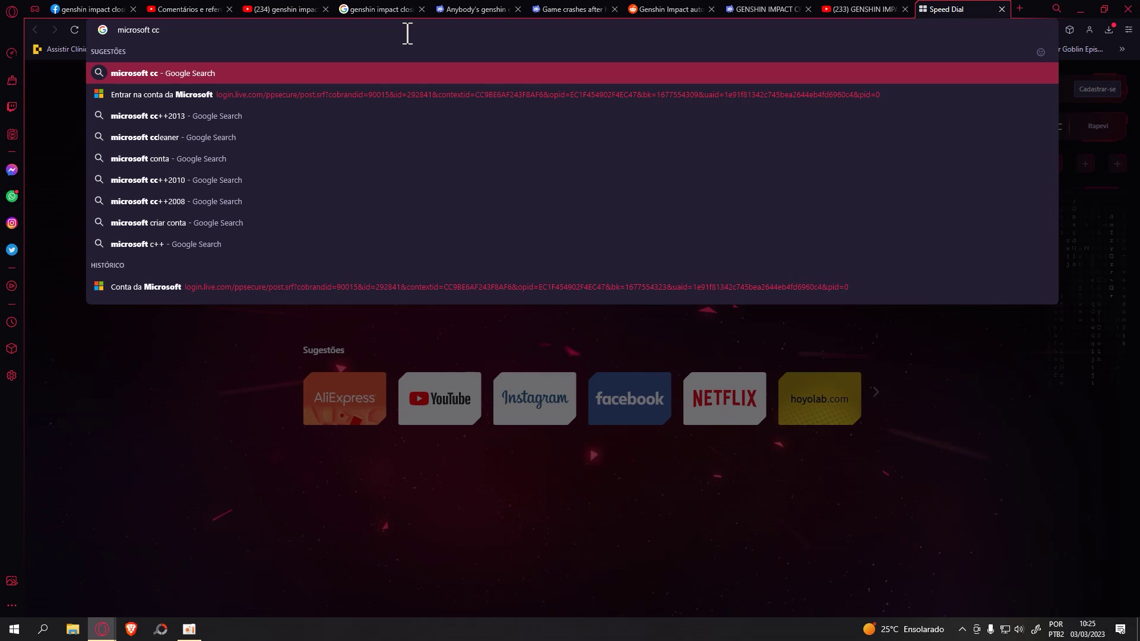
type("++")
key("Return")
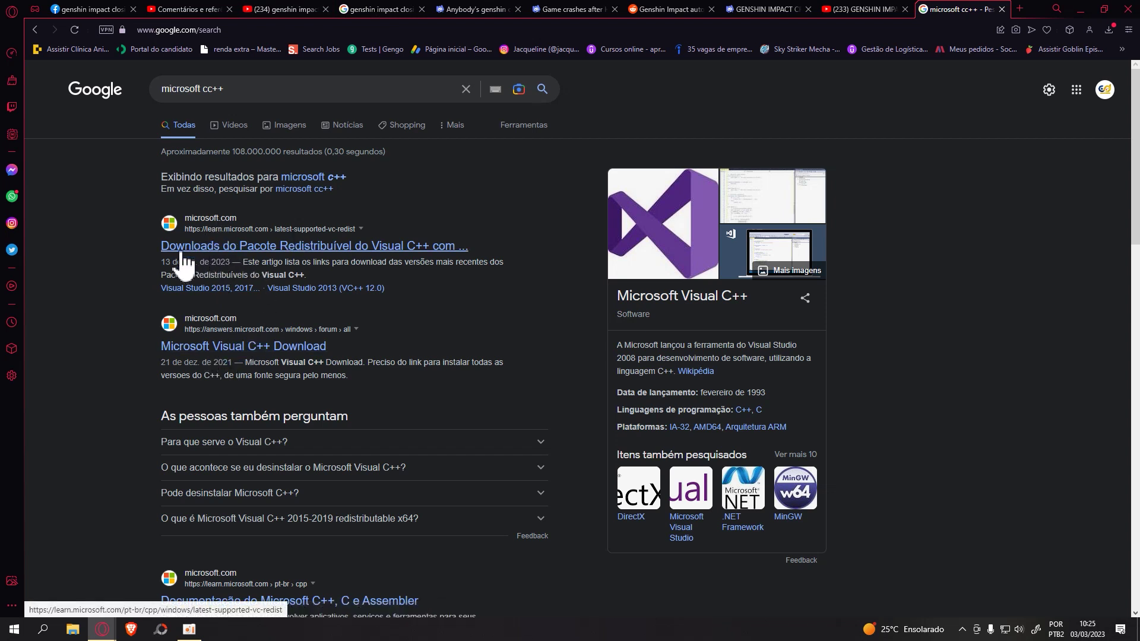
left_click(235, 248)
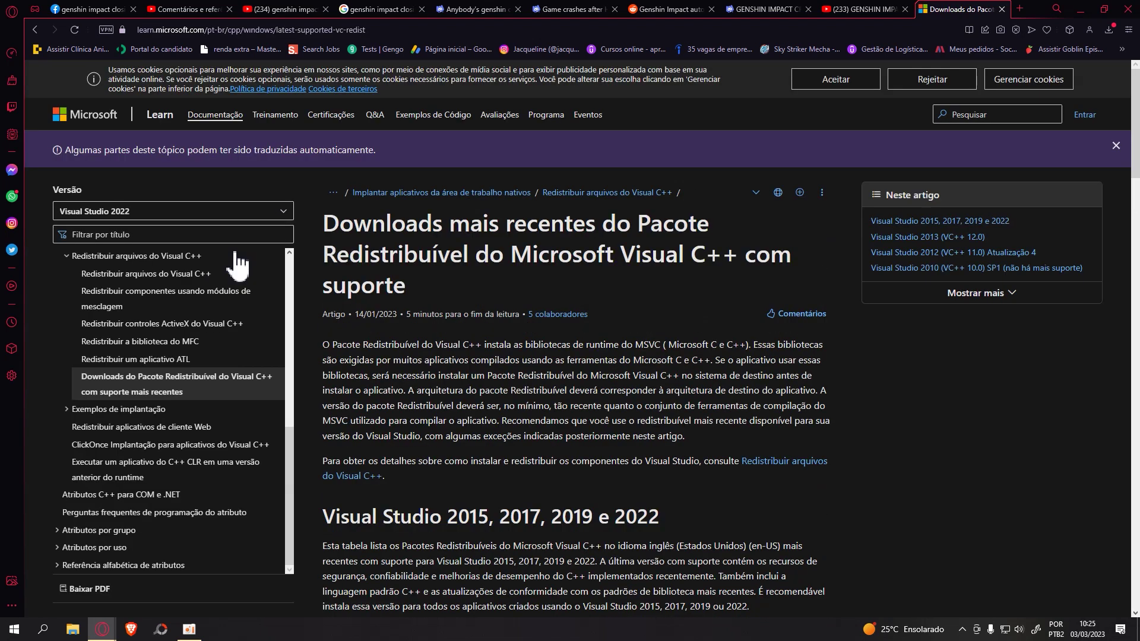
- Point out the Visual Studio 2015, 2017, 2019 and 2022 heading and its X86 and X64 download rows
scroll(350, 285, "down", 5)
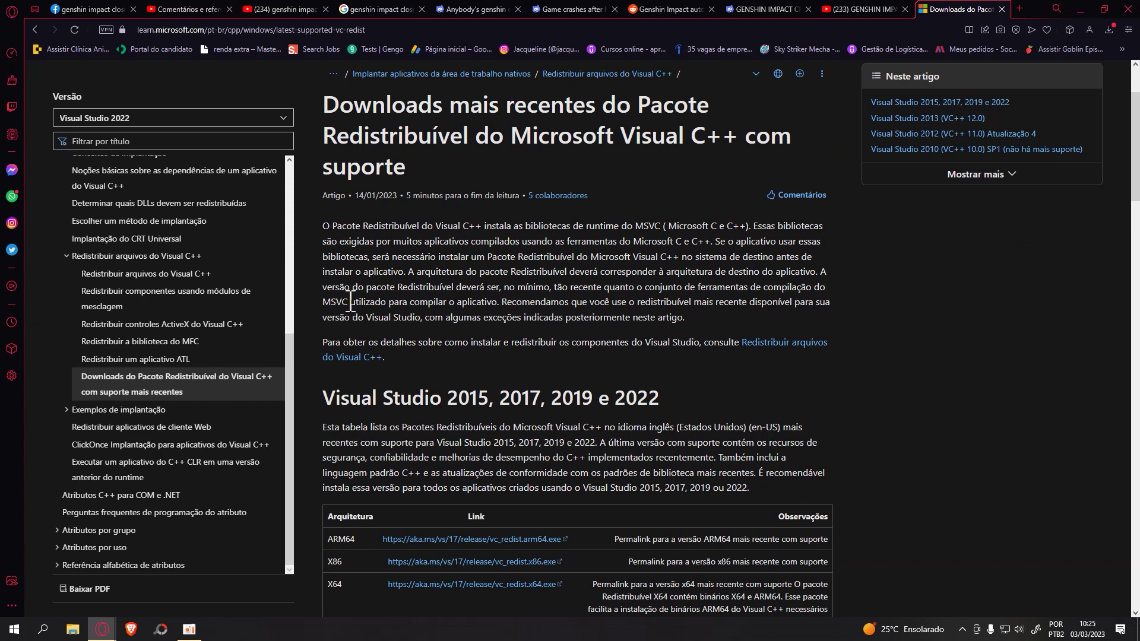
left_click_drag(329, 158, 665, 157)
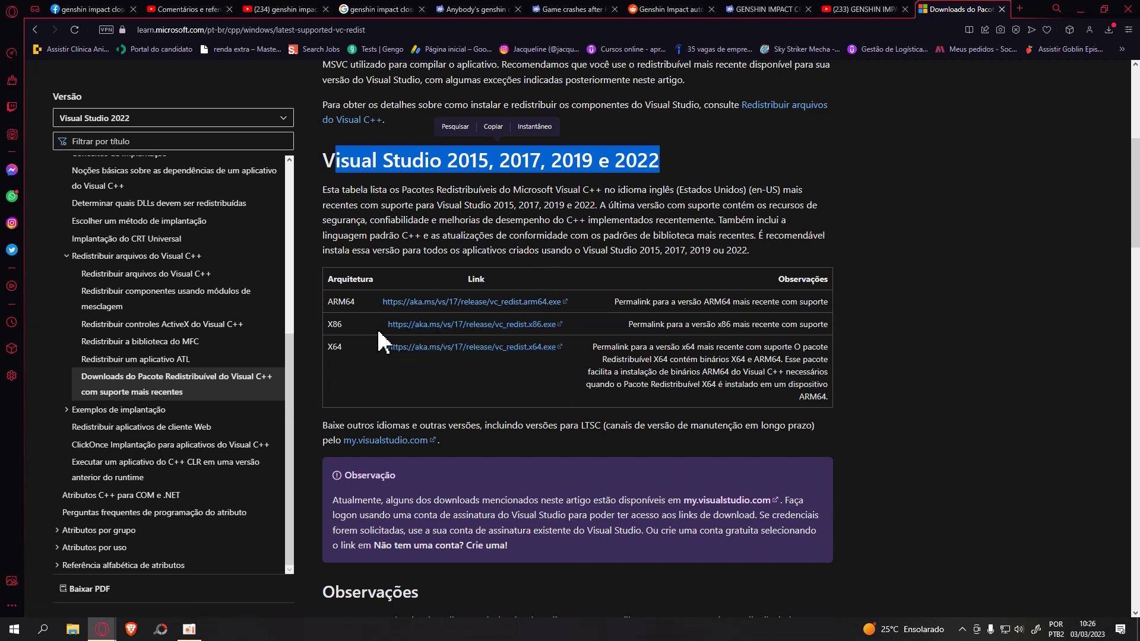
double_click(331, 325)
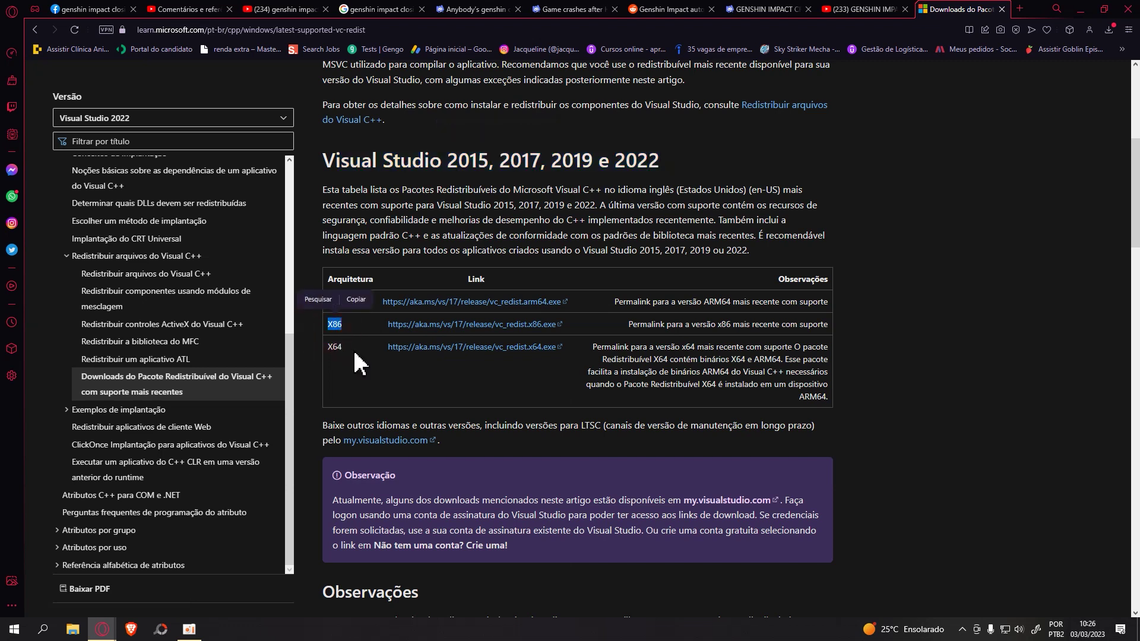
double_click(334, 347)
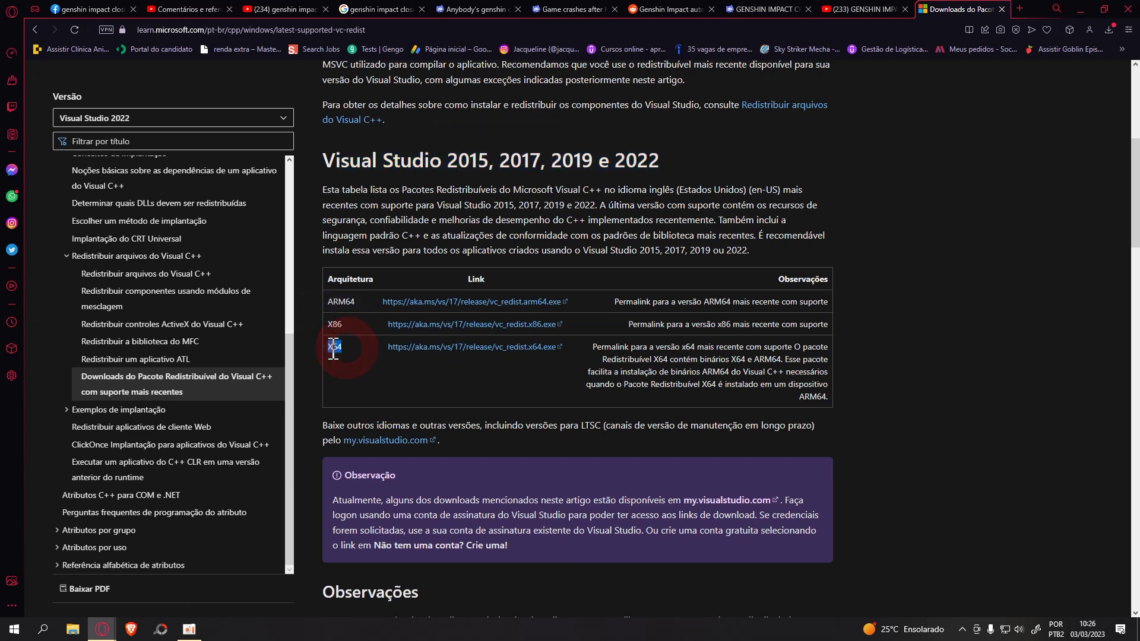
left_click(362, 356)
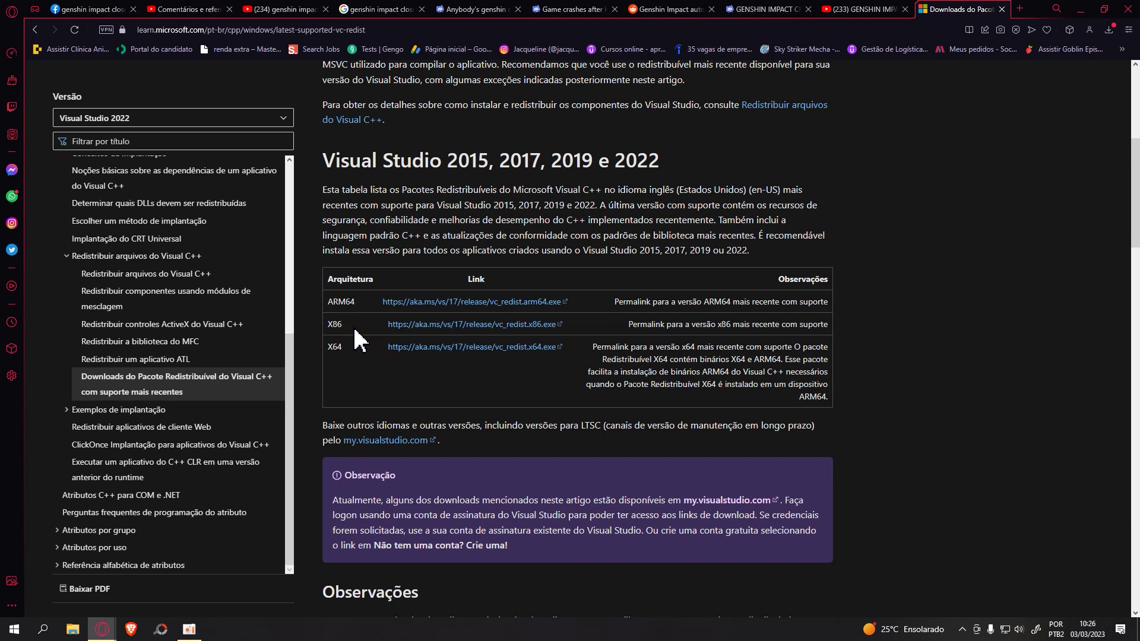
- Search Windows for "sistema", check the system type under the device specifications, and close the Settings window
key("super")
type("sistema")
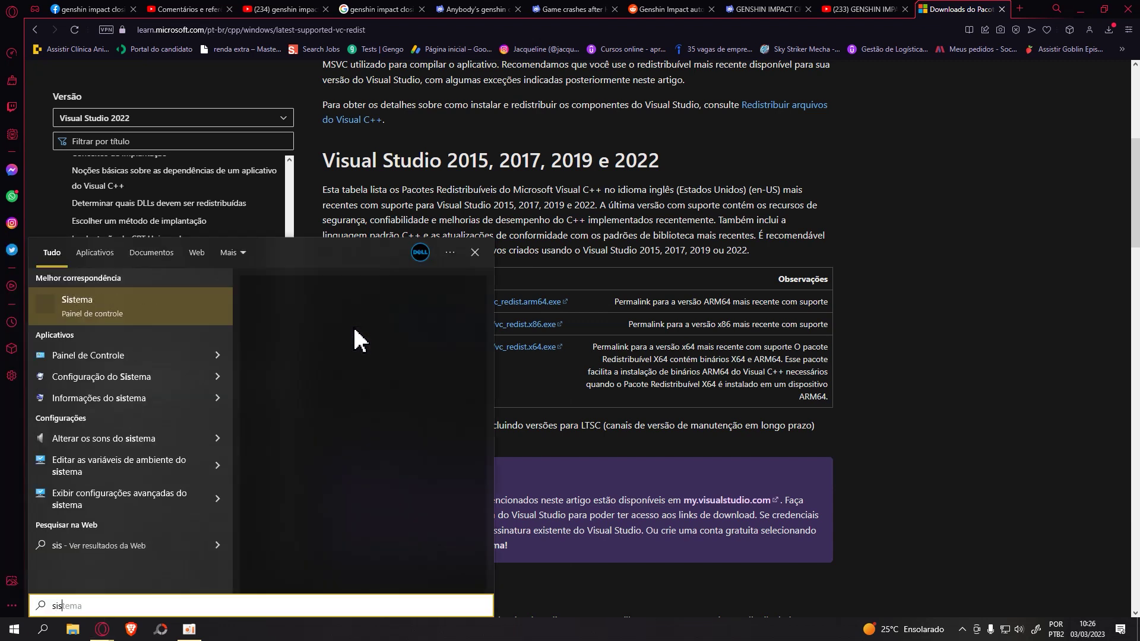
left_click(83, 311)
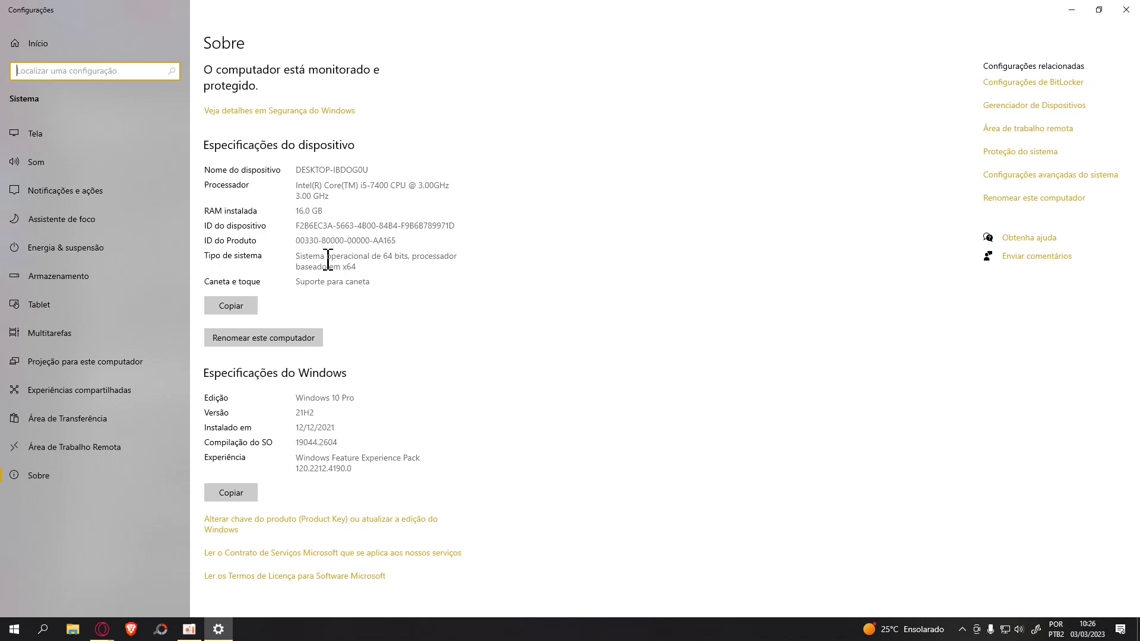
left_click(295, 255)
double_click(344, 267)
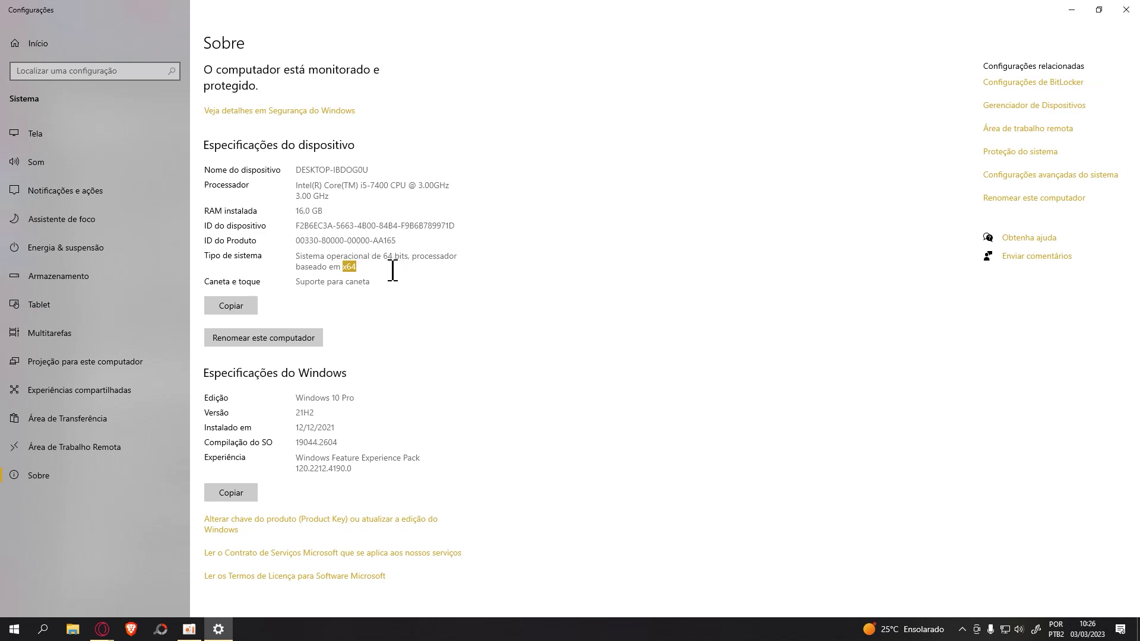
left_click(1125, 9)
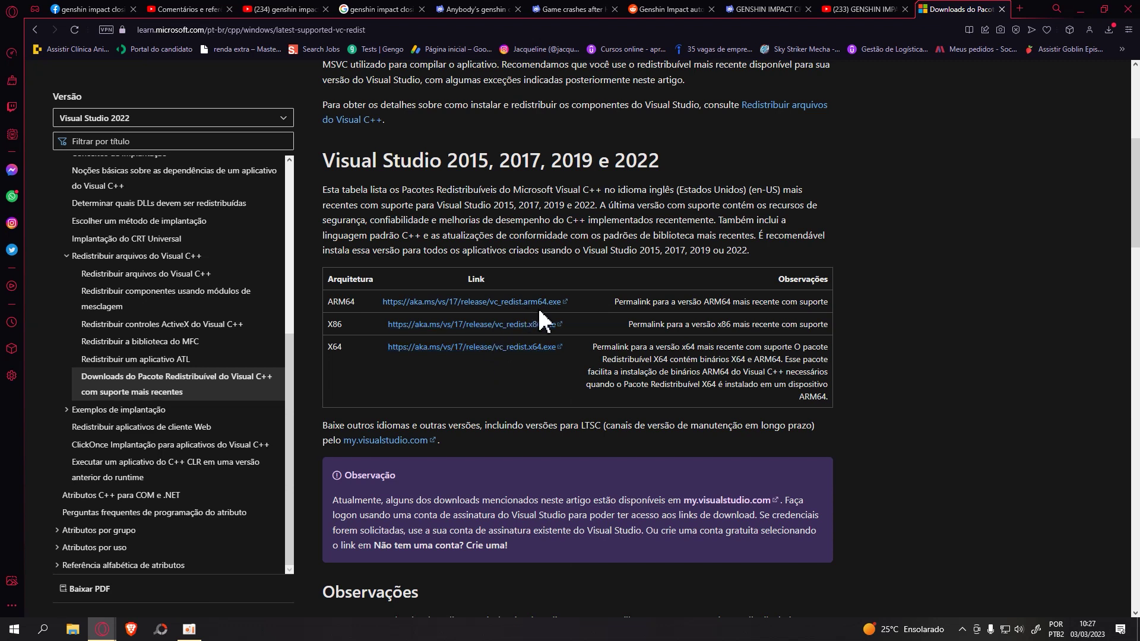
- Revisit the support email in the HoYoLAB post, then replace the Microsoft article with a search for "driver booster" and open IObit's Driver Booster 10 Free page
left_click(478, 9)
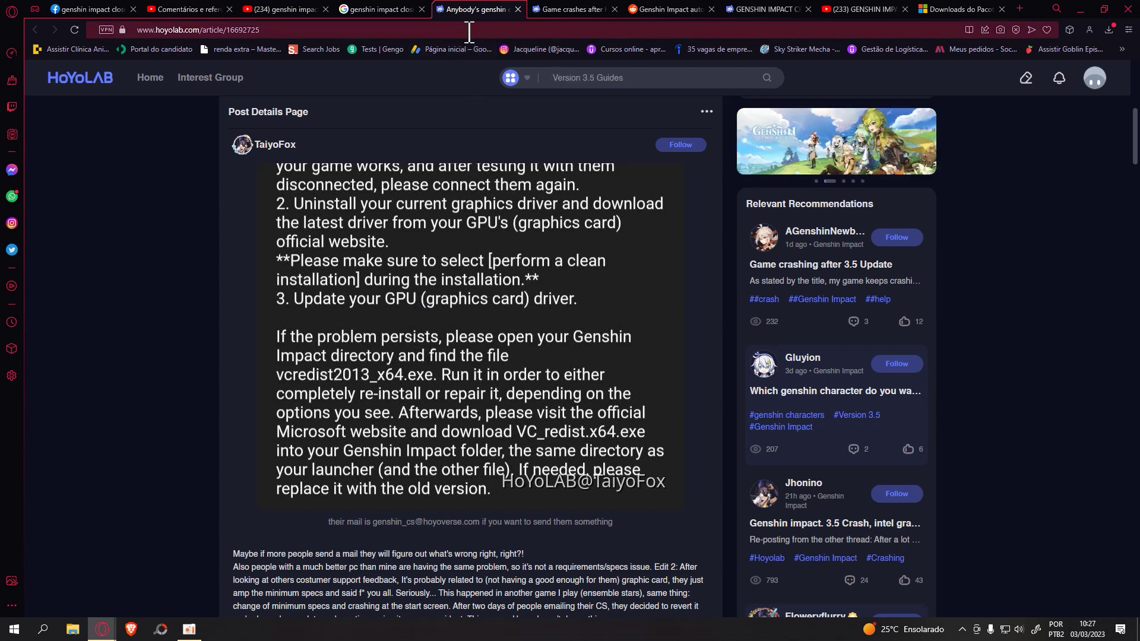
left_click(963, 9)
left_click(856, 33)
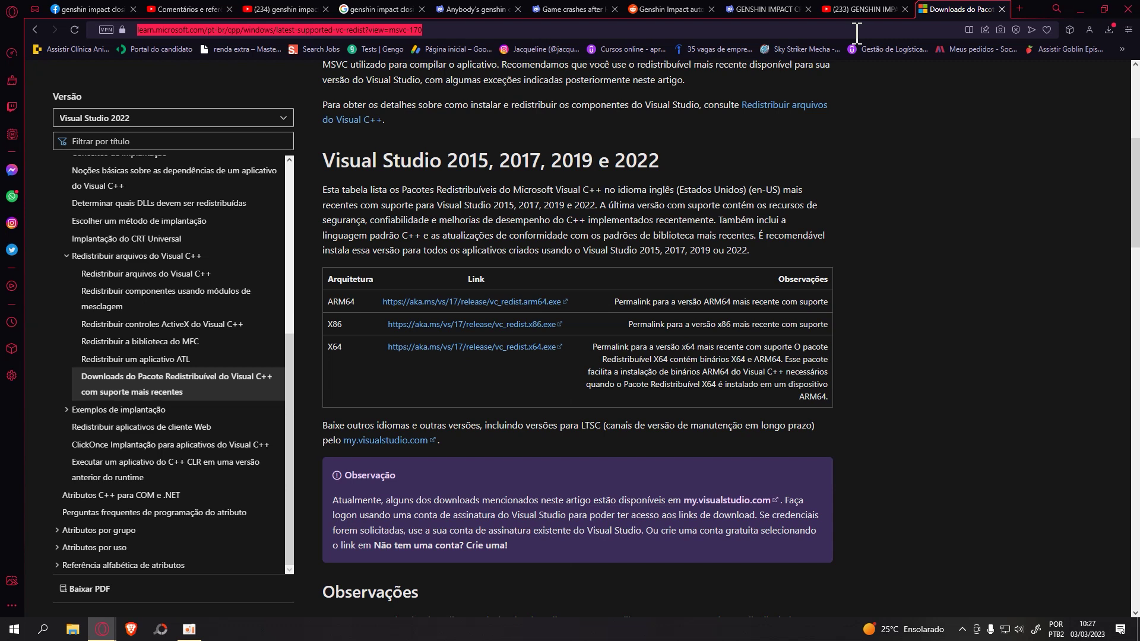
type("driver")
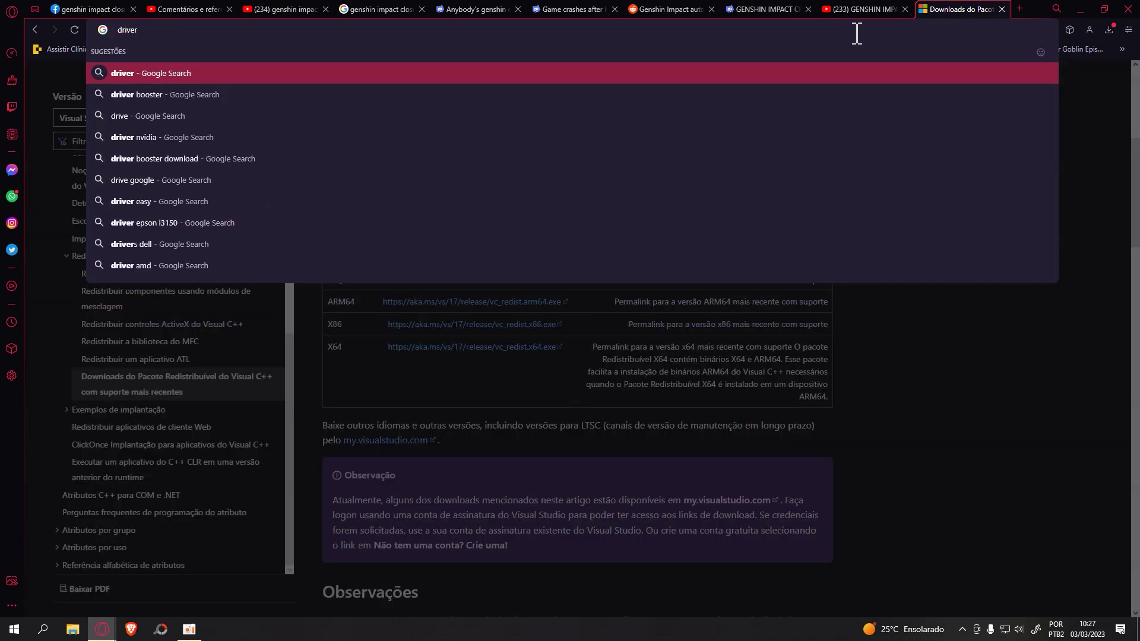
key("Down")
key("Return")
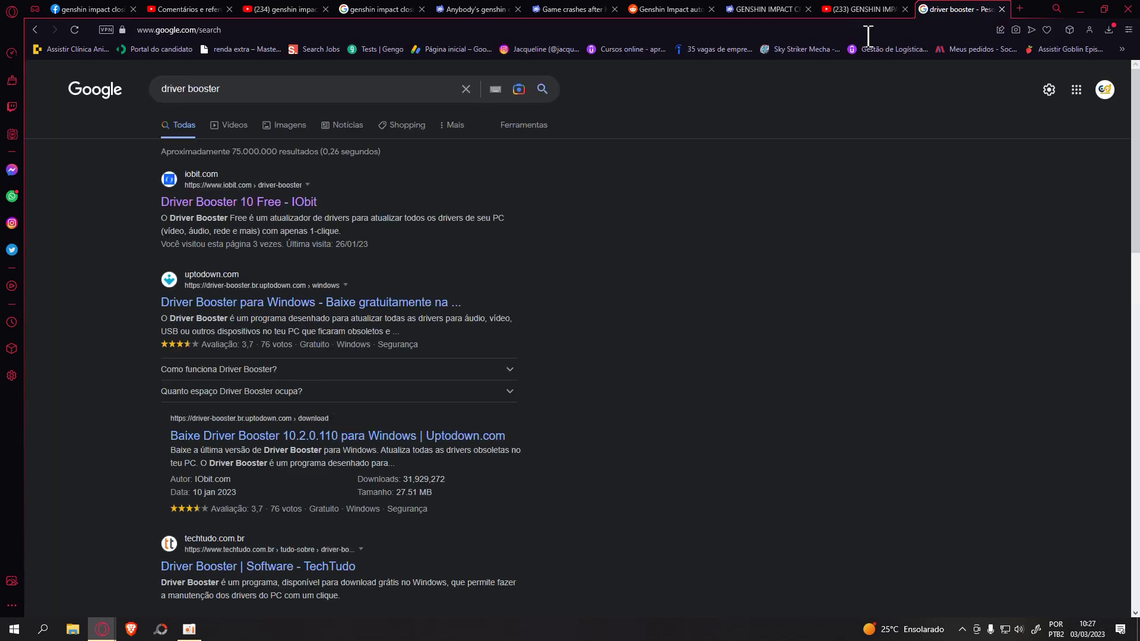
left_click(220, 203)
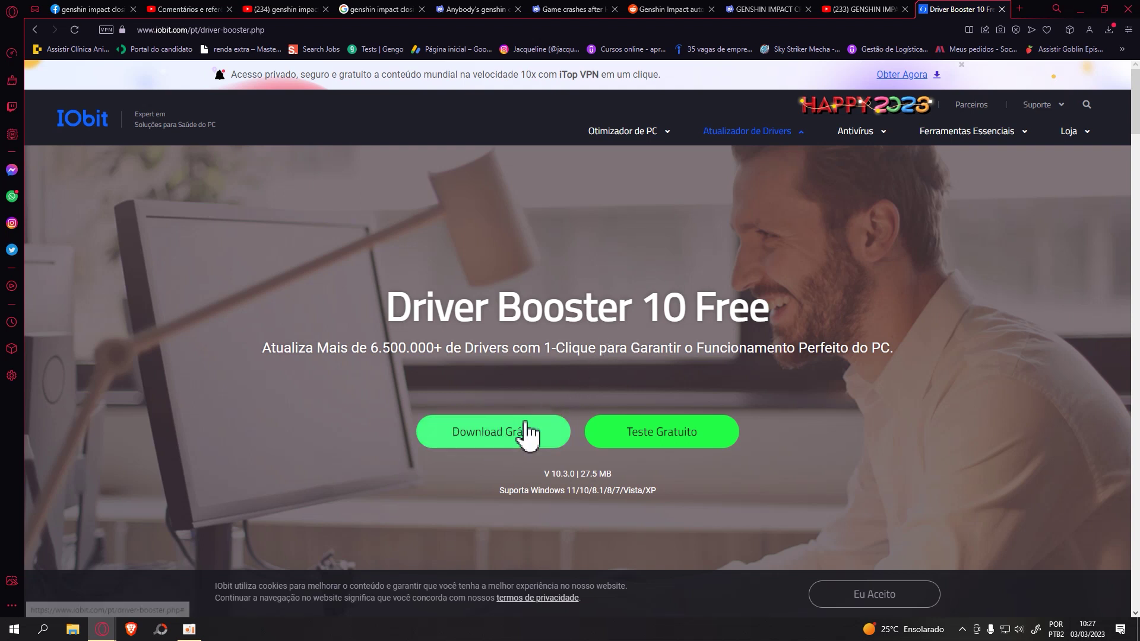
left_click(496, 428)
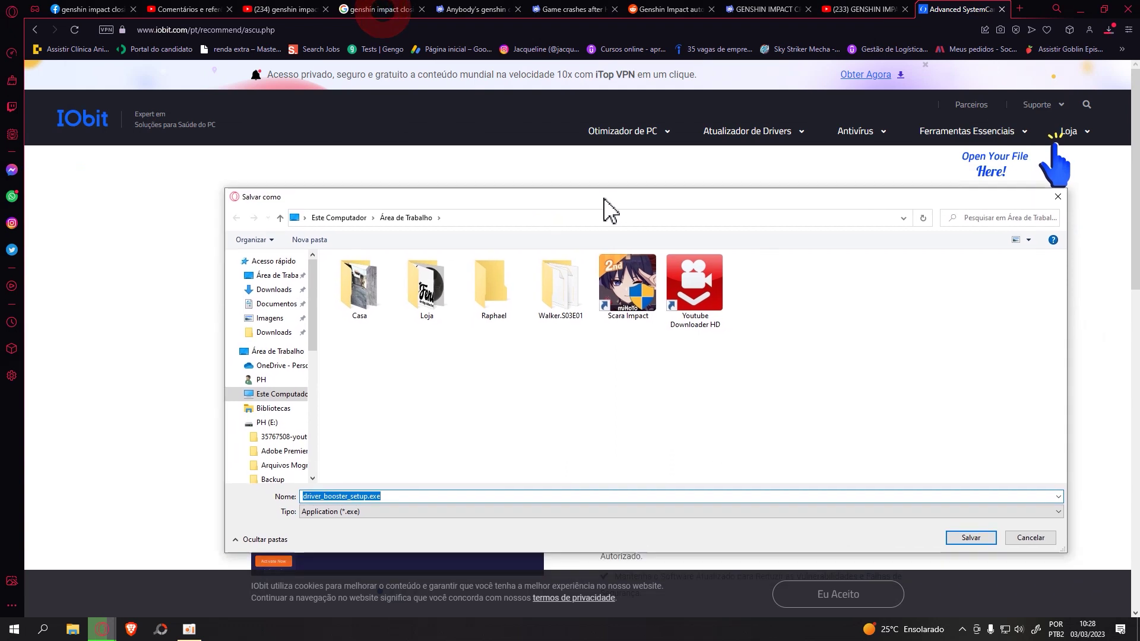
left_click(950, 484)
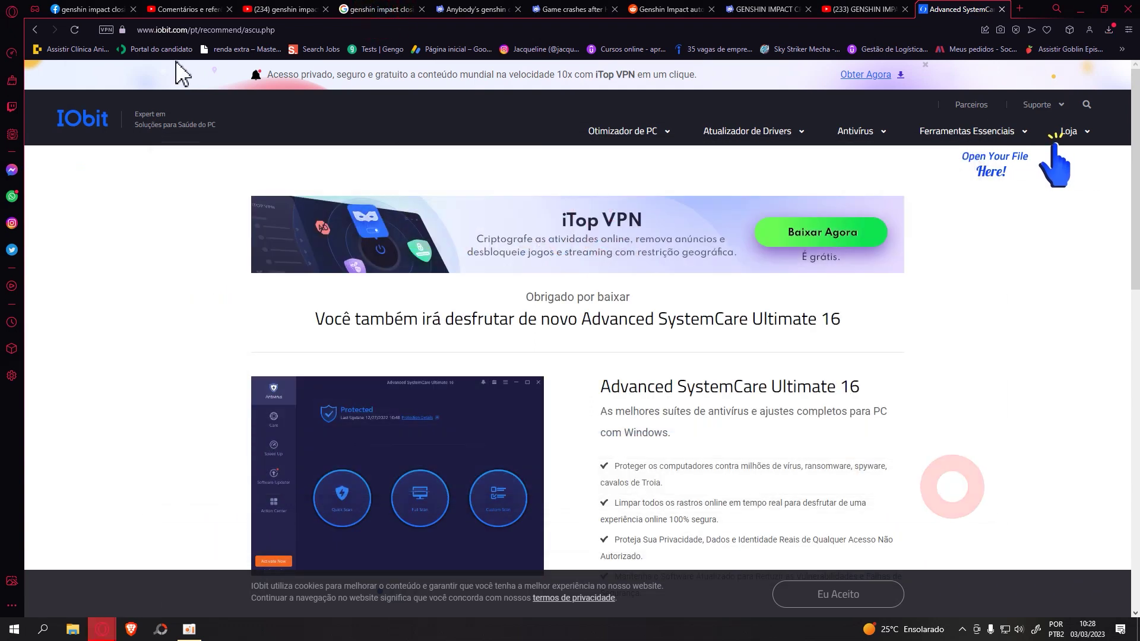
left_click(35, 30)
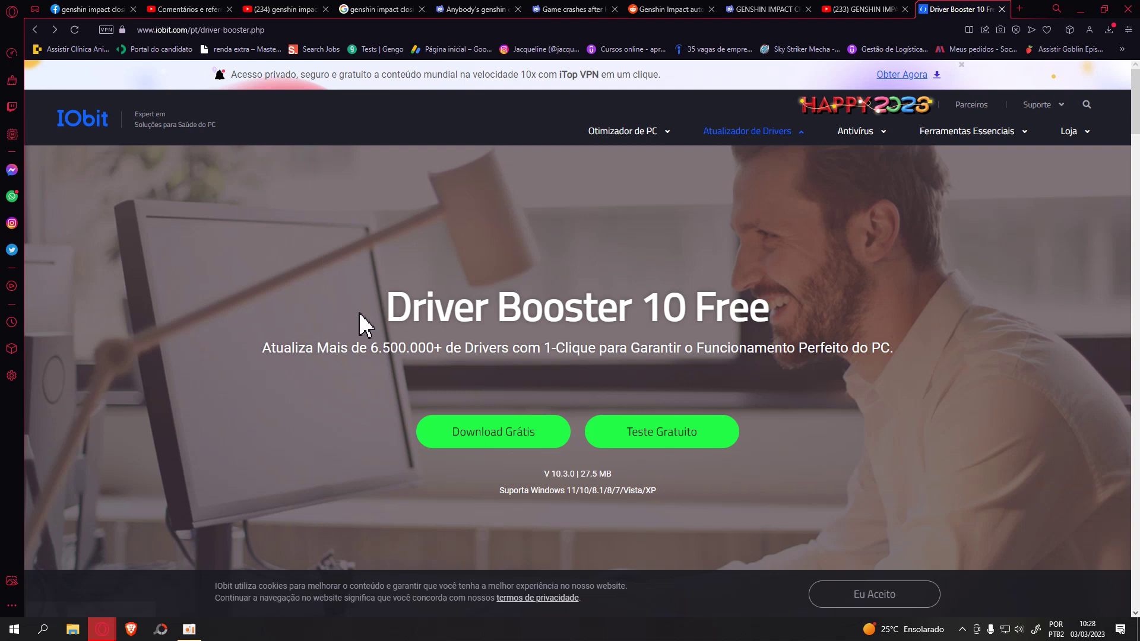
- Download the free Driver Booster installer, save driver_booster_setup.exe to the desktop (Área de Trabalho), and minimize the browser
left_click(489, 439)
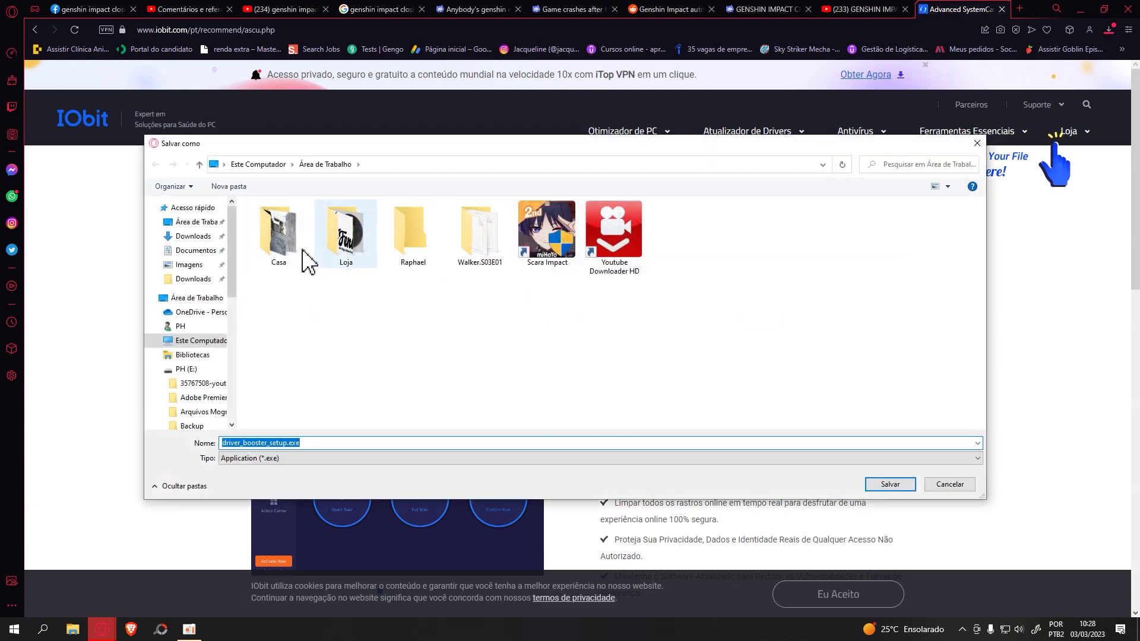
left_click(888, 484)
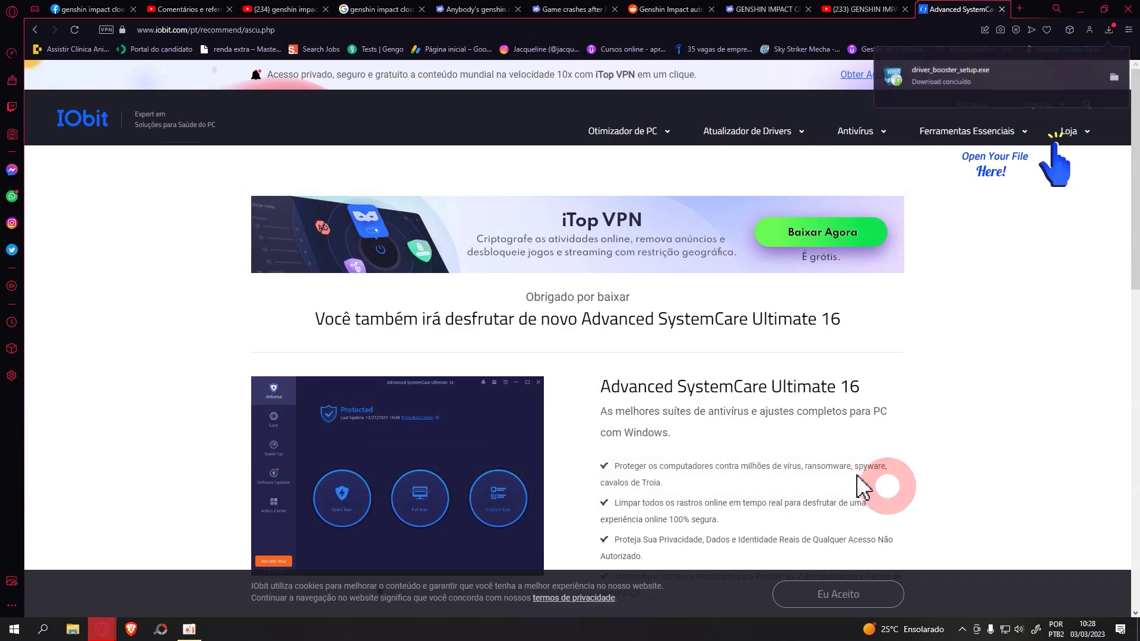
left_click(1081, 9)
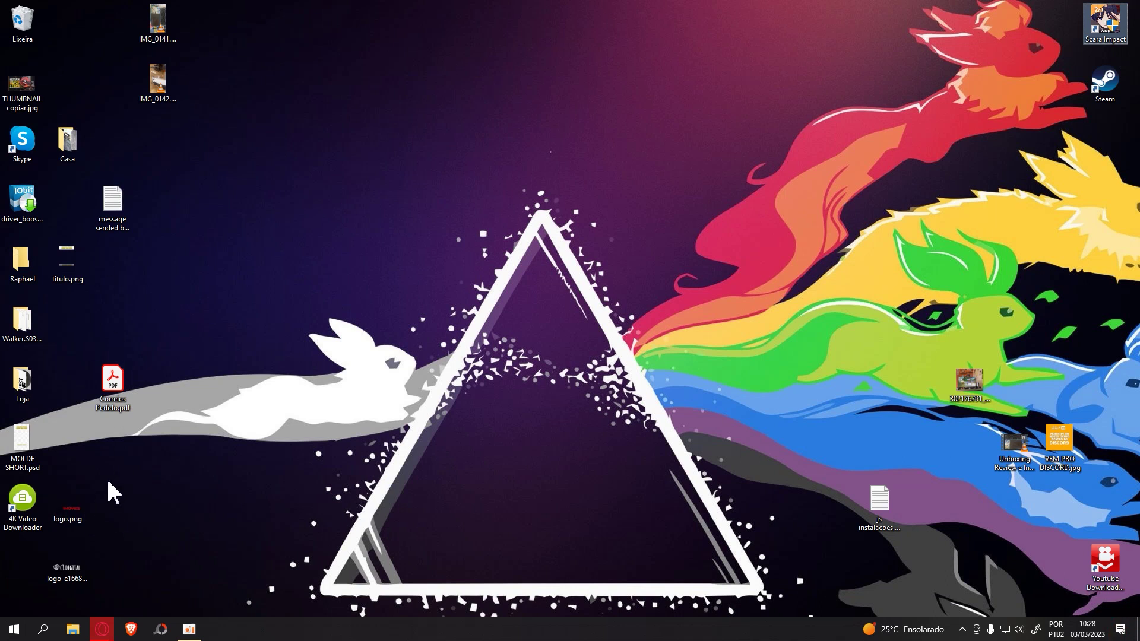
- Delete driver_booster_setup.exe from the desktop
right_click(293, 219)
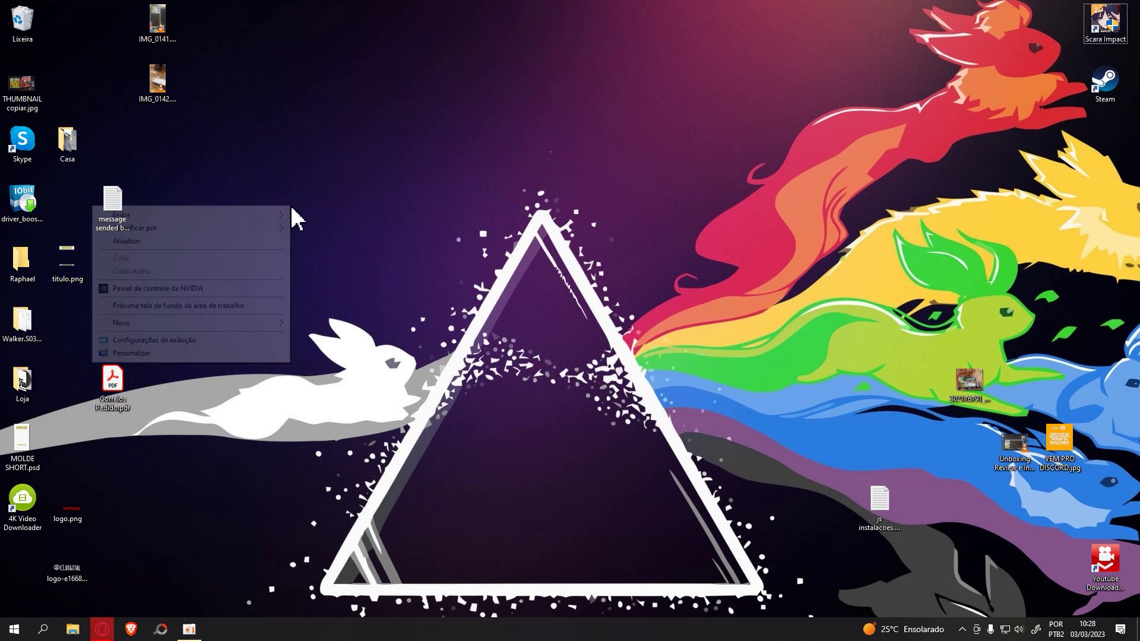
left_click(37, 201)
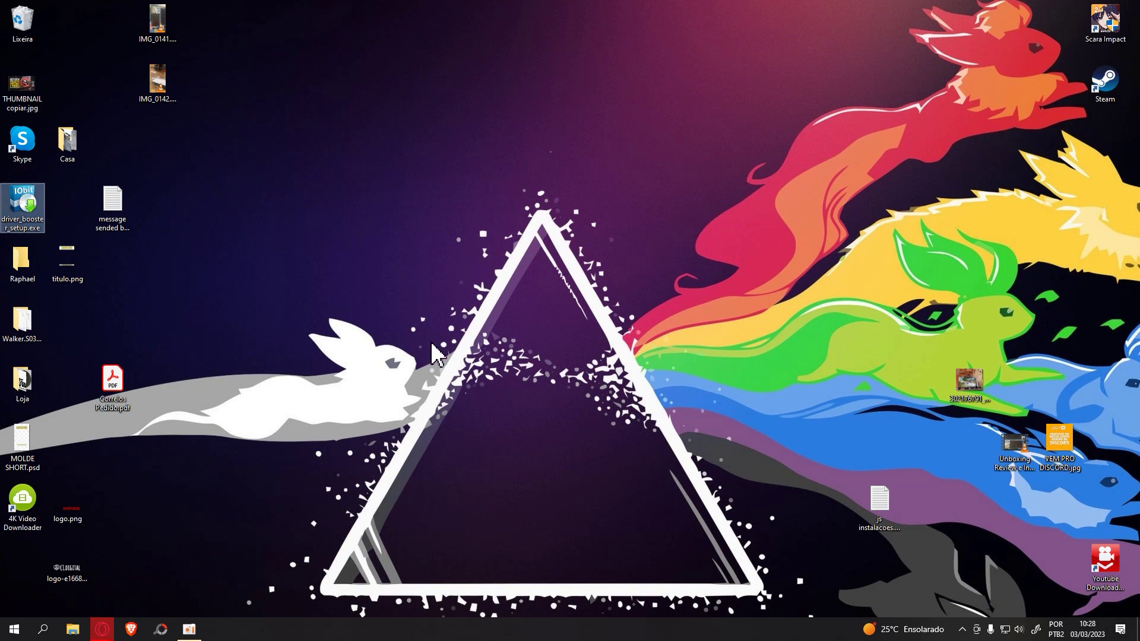
key("Delete")
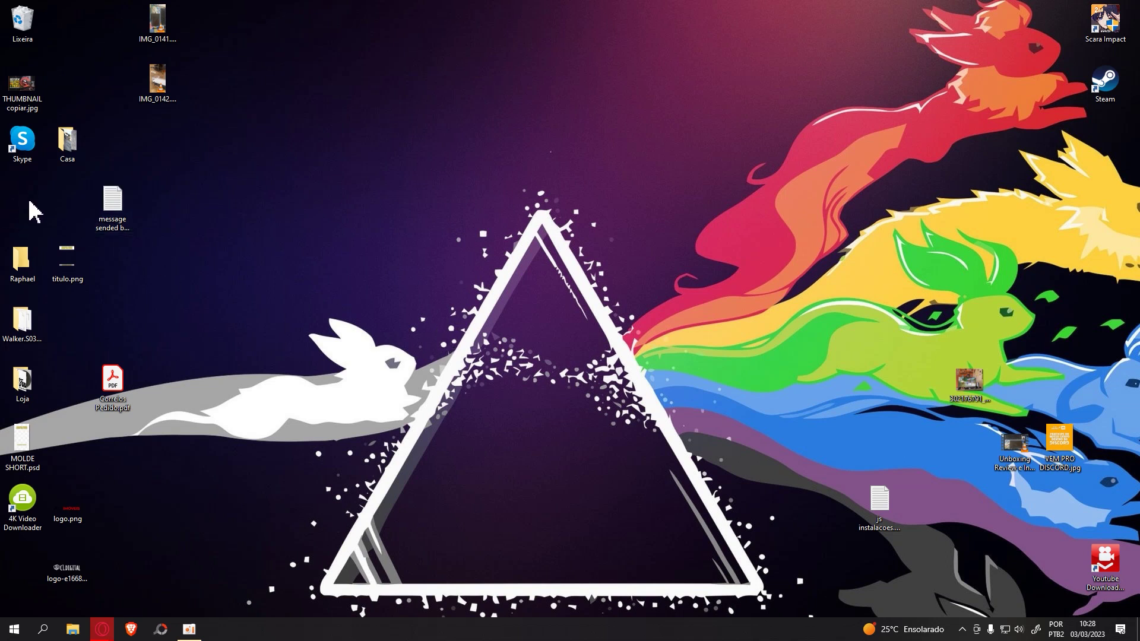
left_click_drag(21, 194, 42, 225)
- Open Windows Security, check the virus and threat protection page (Proteção contra vírus e ameaças), and return to the overview
left_click(957, 629)
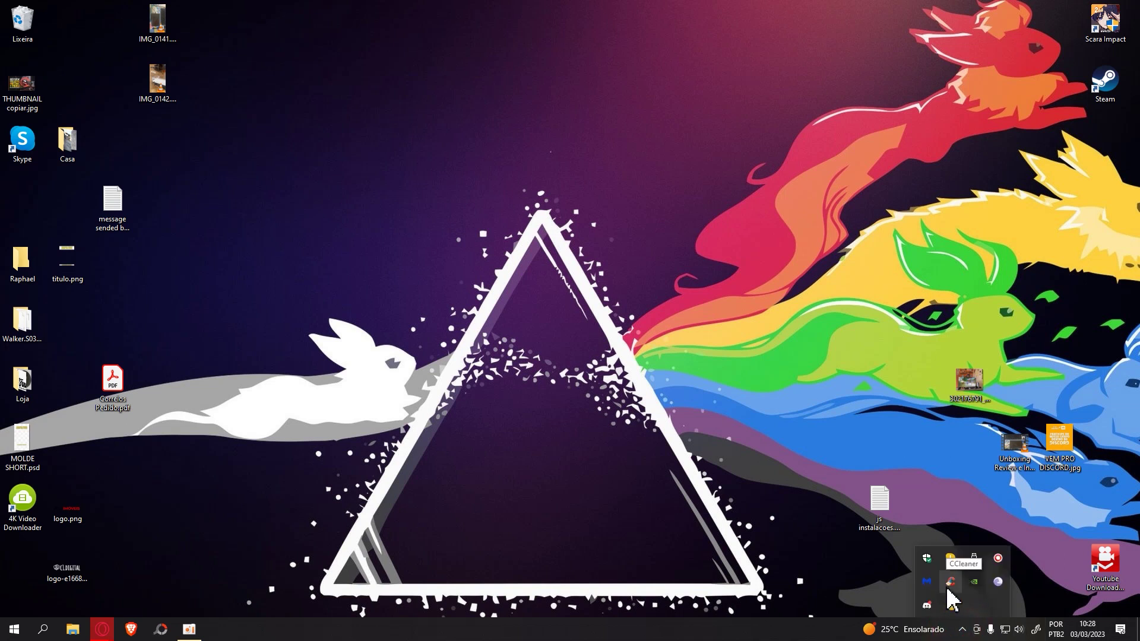
left_click(927, 561)
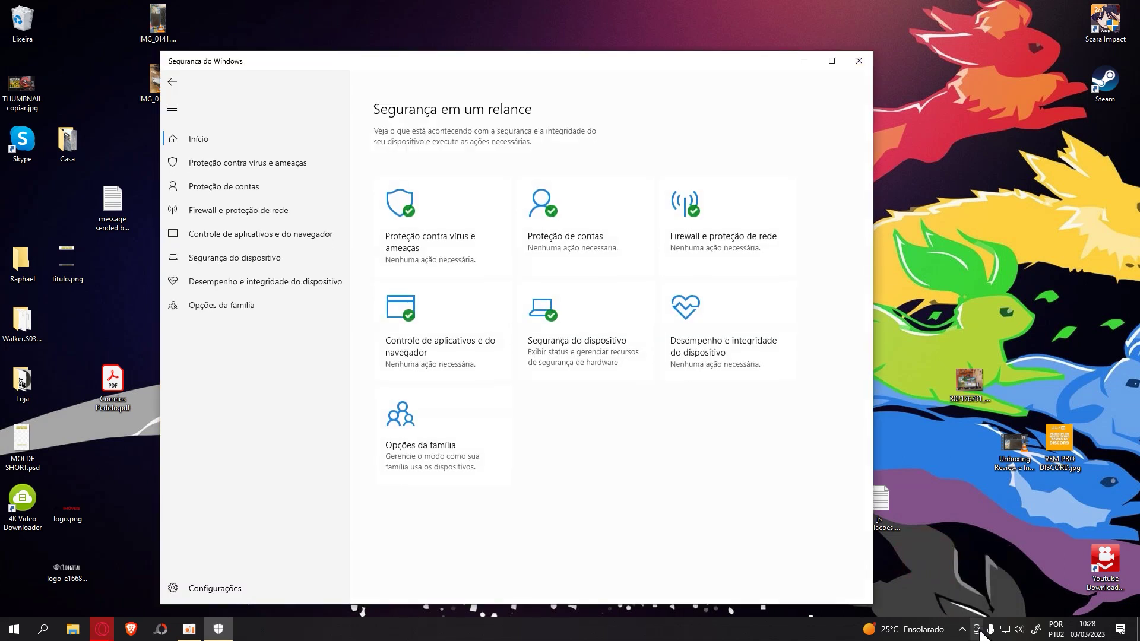
left_click(962, 630)
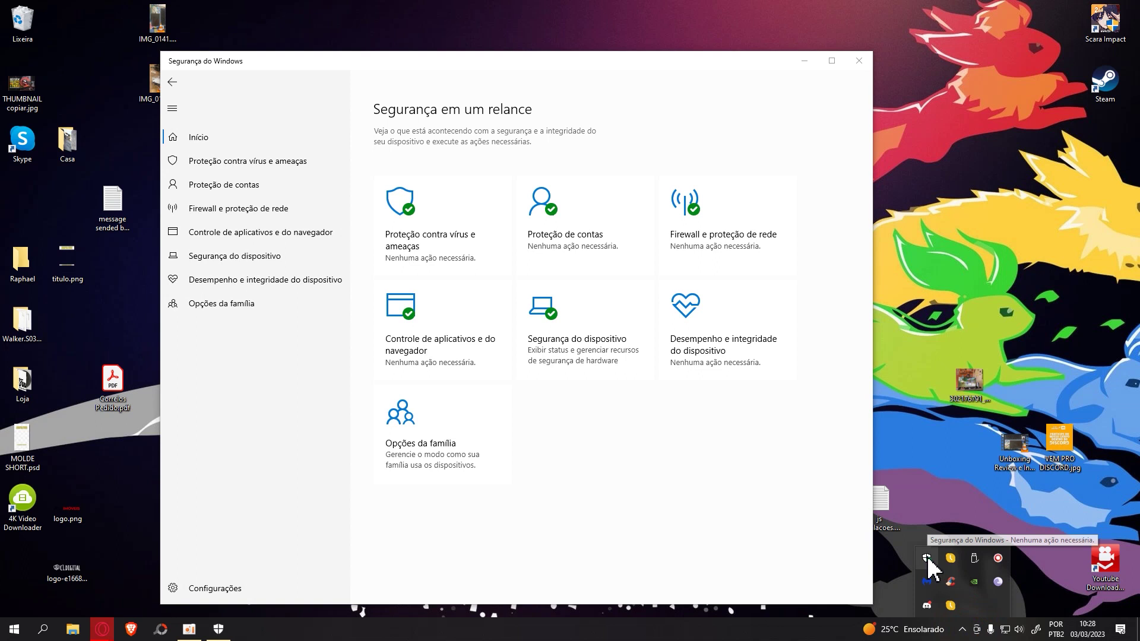
left_click(408, 252)
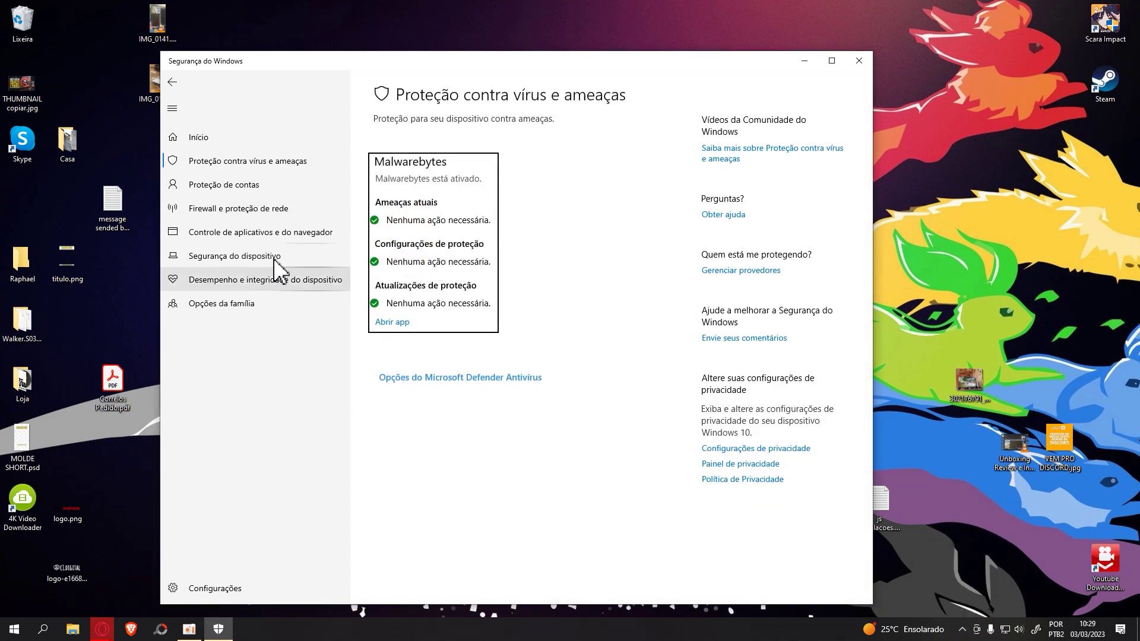
left_click(173, 82)
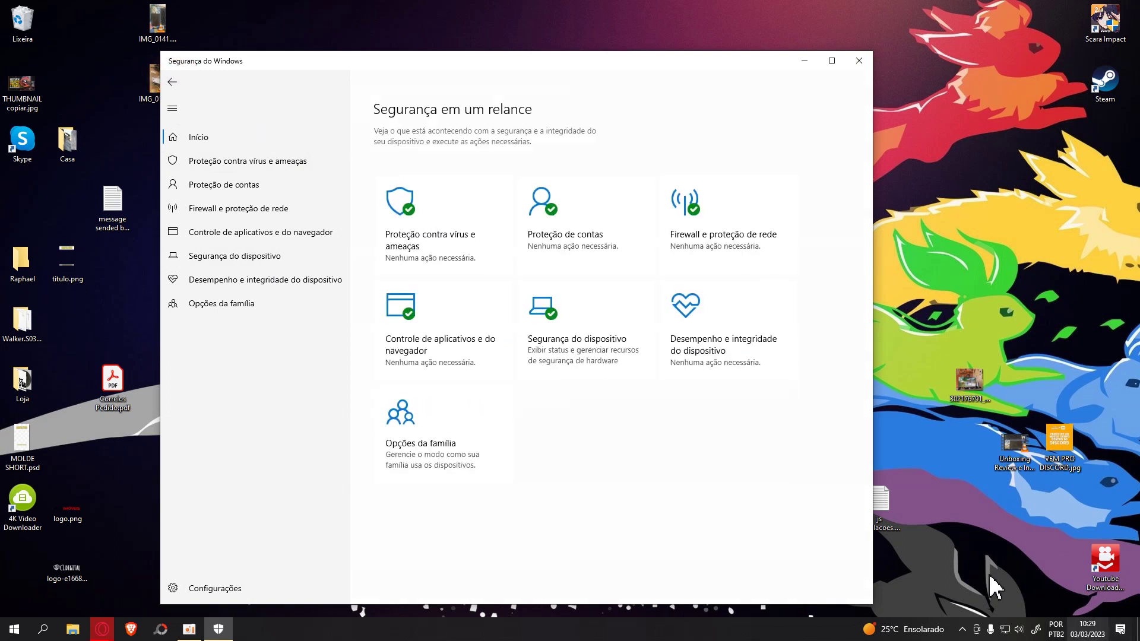
- Open Malwarebytes, dismiss the security advisor, and restore driver_booster_setup.exe from the quarantine in the detection history
left_click(963, 630)
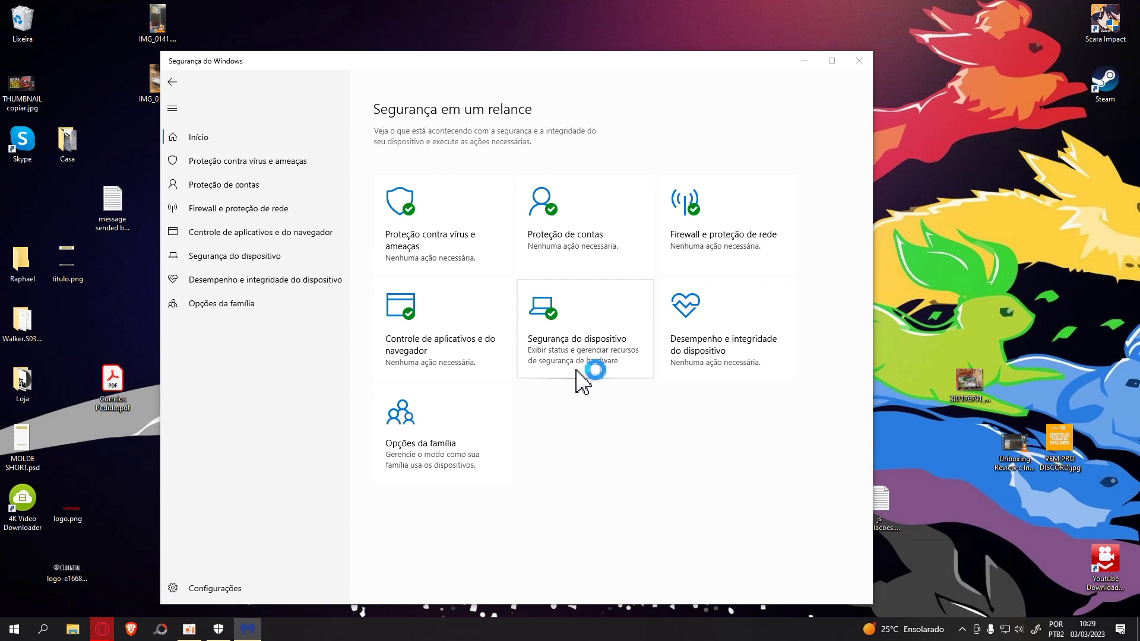
left_click(527, 263)
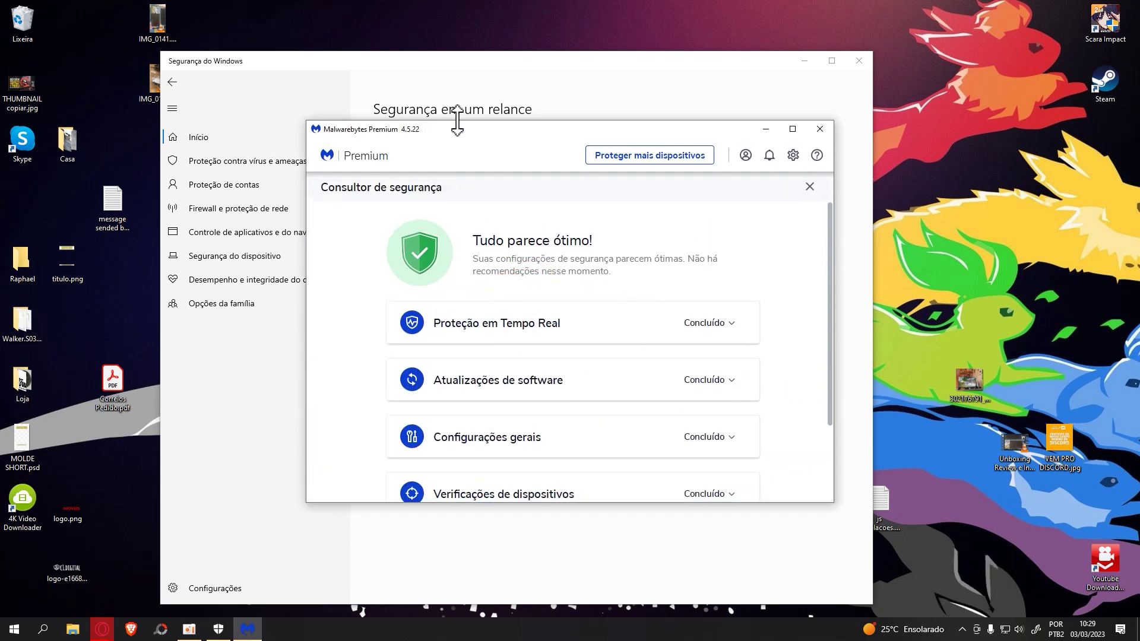
left_click(809, 187)
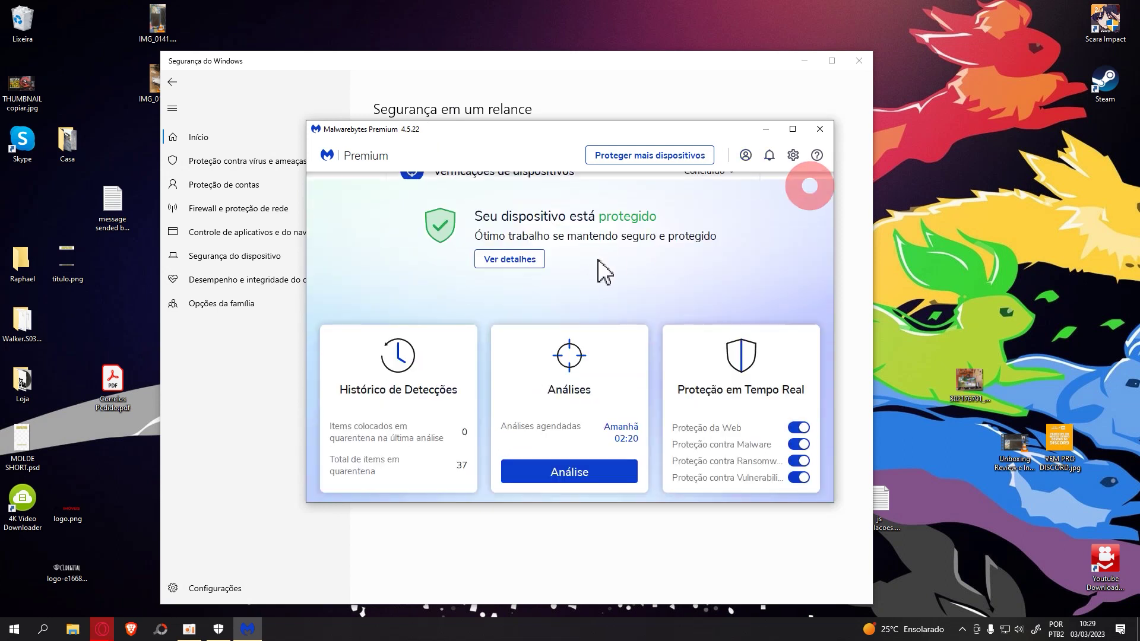
left_click(396, 408)
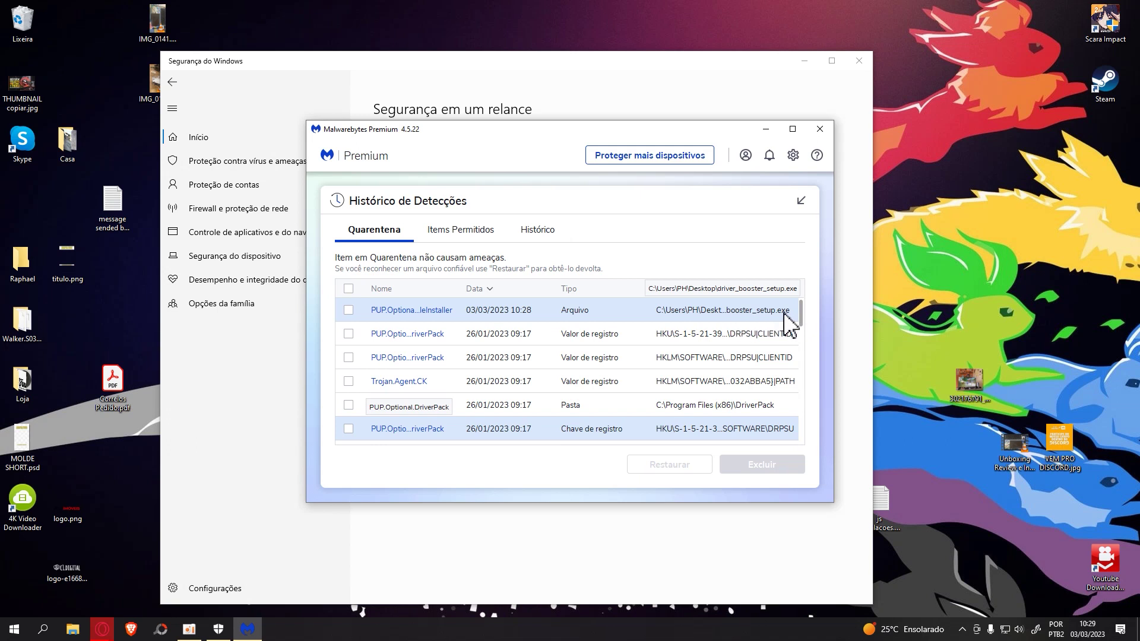
left_click(348, 310)
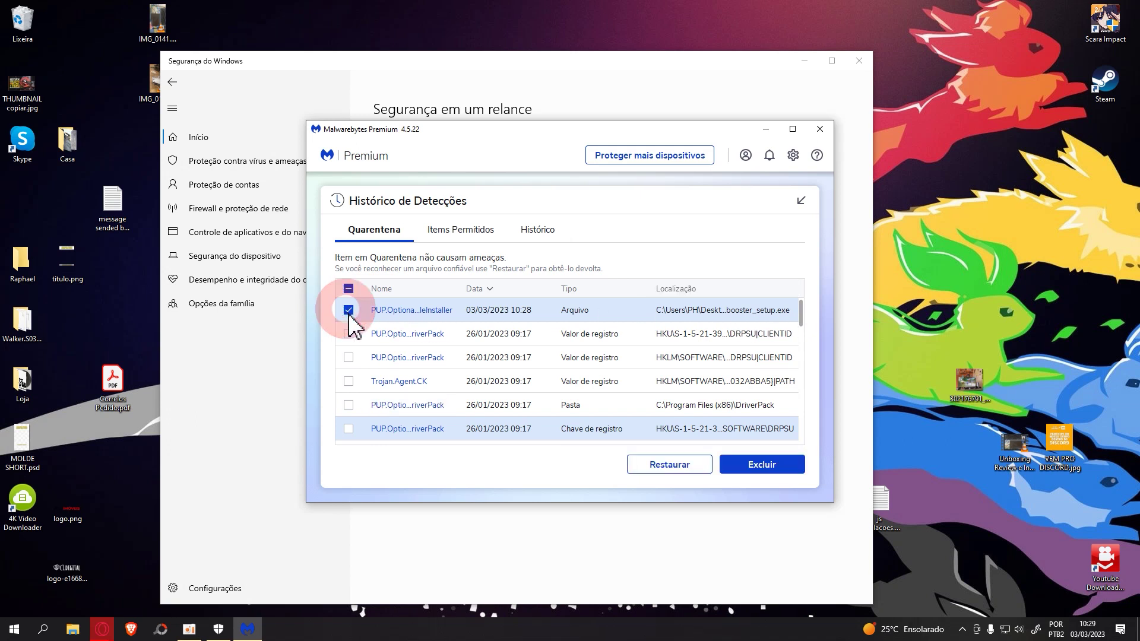
left_click(665, 466)
left_click(586, 324)
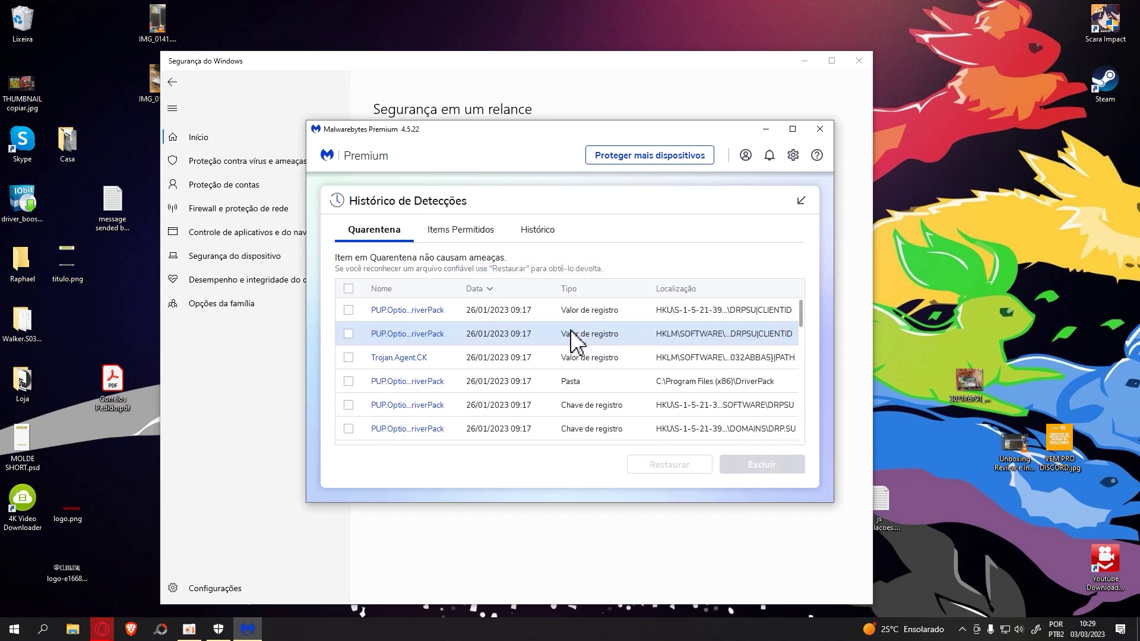
- Review the Malwarebytes allowed items (Items Permitidos) alongside the quarantine list, moving its window clear of the Windows Security overview
left_click(480, 234)
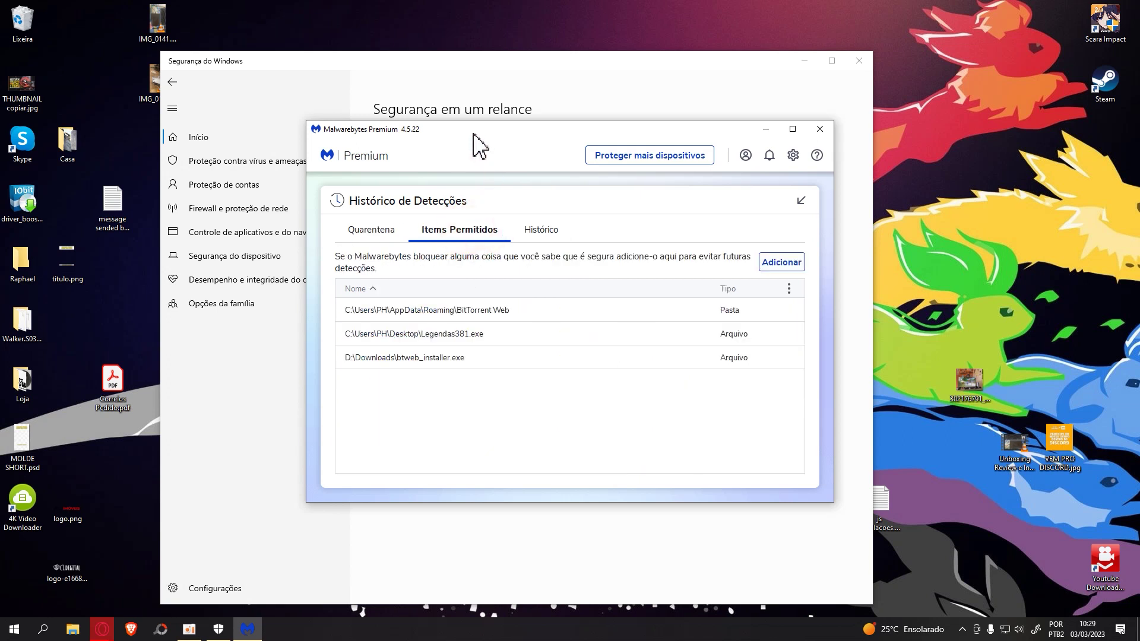
left_click_drag(454, 137, 742, 191)
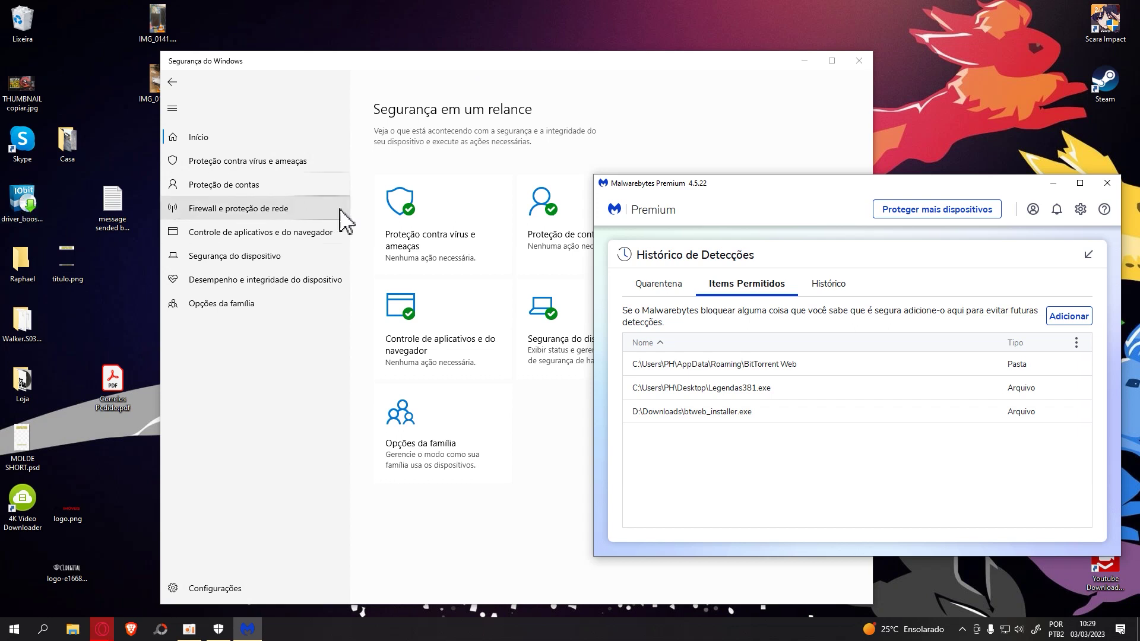
left_click_drag(896, 189, 679, 164)
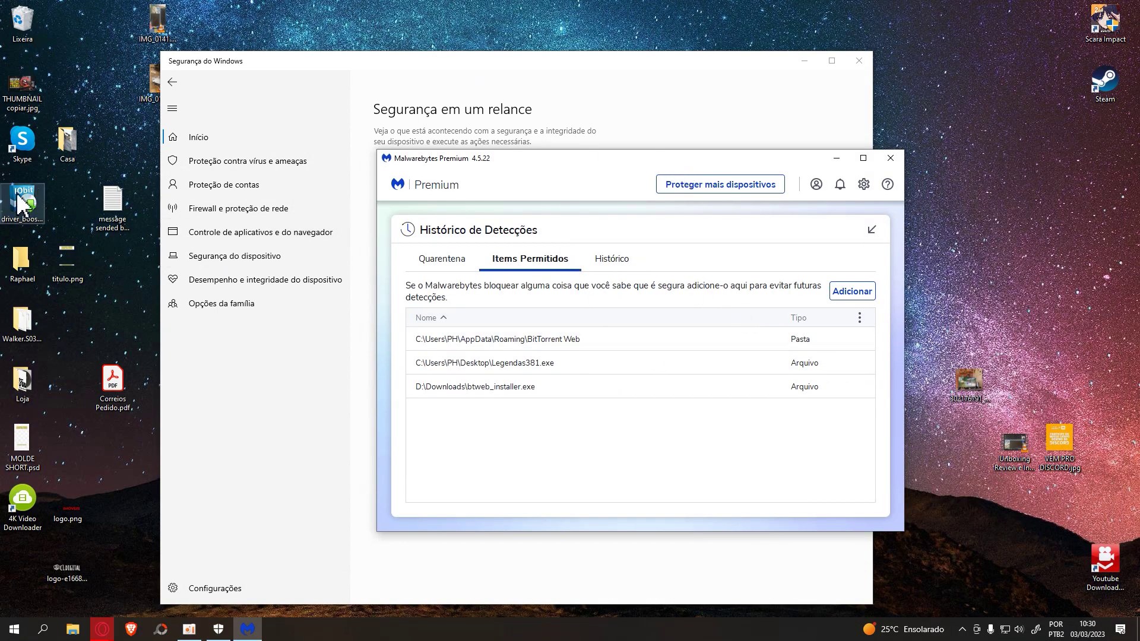
left_click(429, 261)
left_click(524, 259)
mouse_move(554, 344)
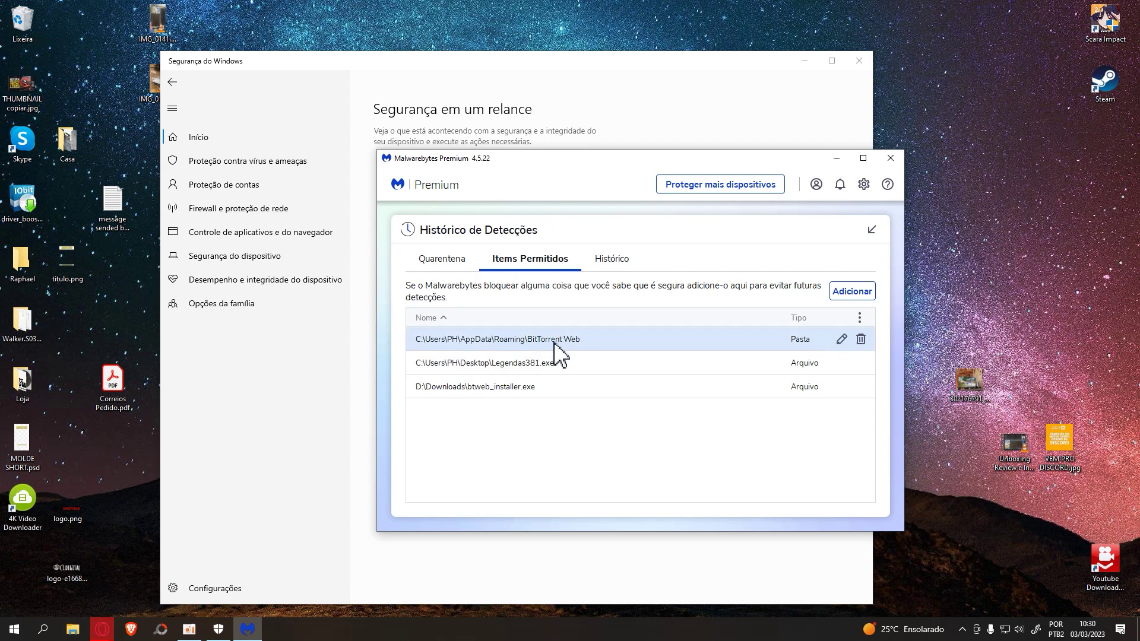
- Review the Windows Security settings and the virus and threat protection page, open its protection provider's app, and close Windows Security
left_click(350, 397)
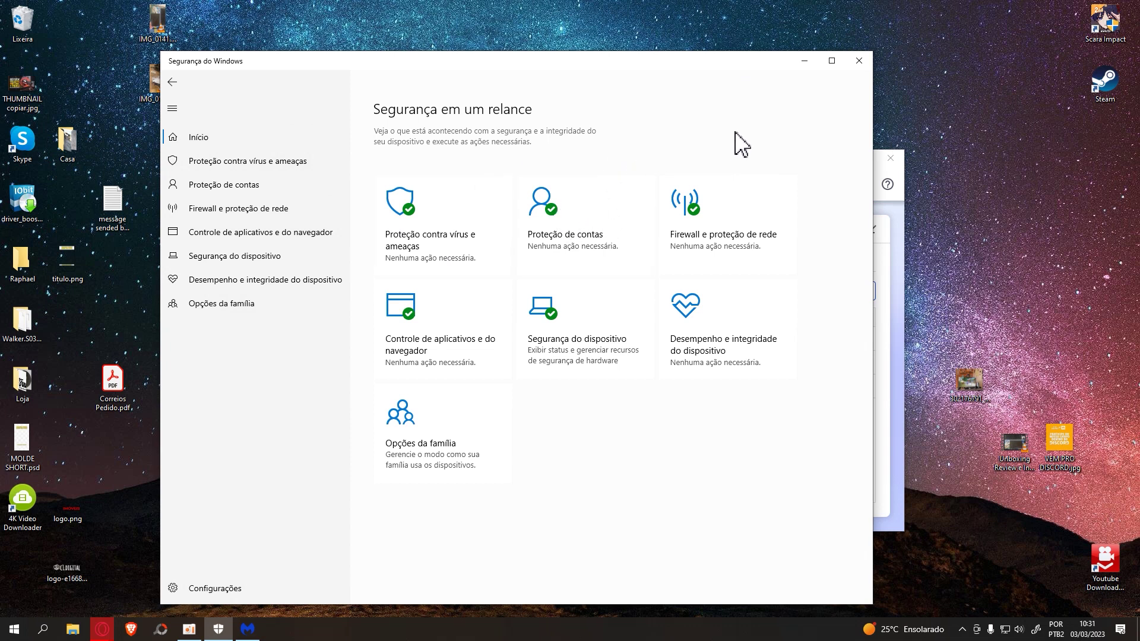
left_click(895, 443)
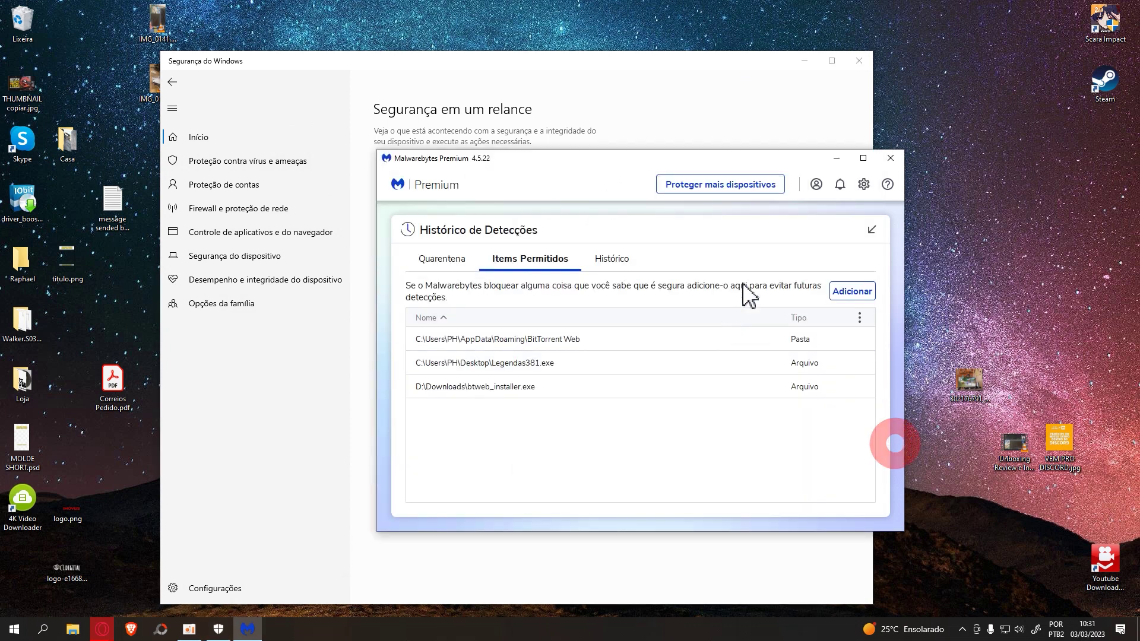
left_click(225, 547)
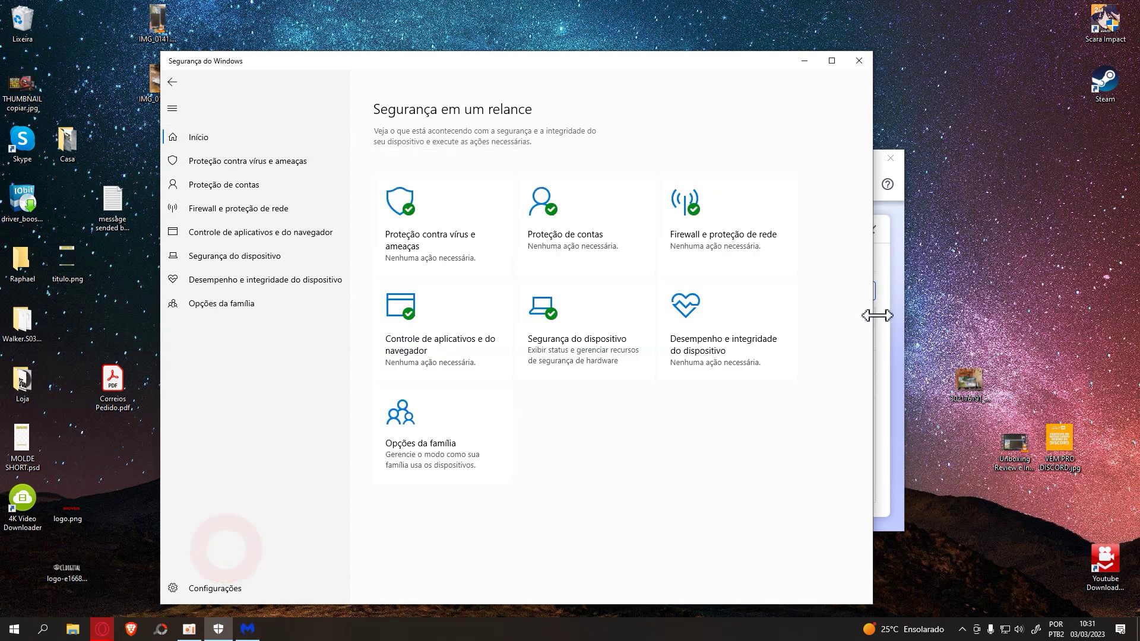
left_click(212, 575)
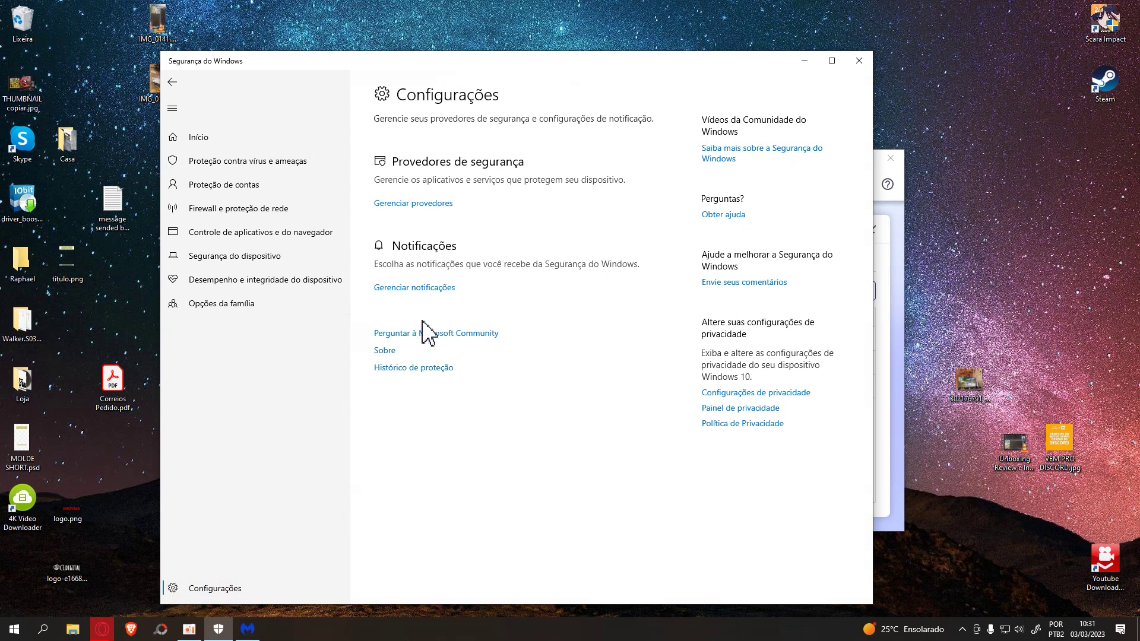
left_click(240, 142)
left_click(238, 159)
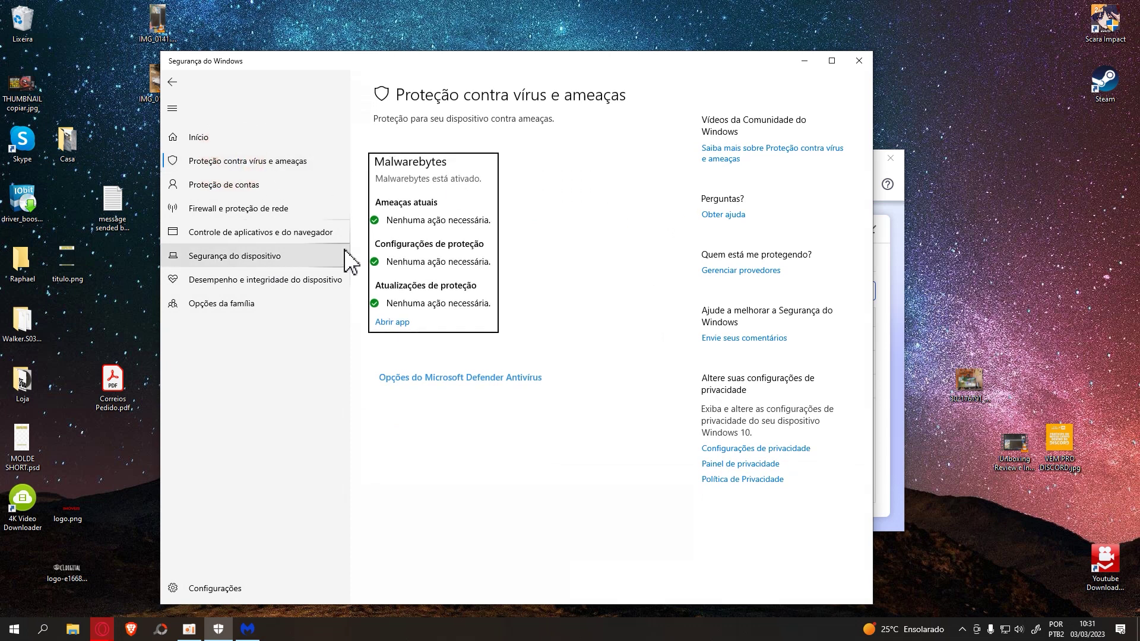
left_click(392, 322)
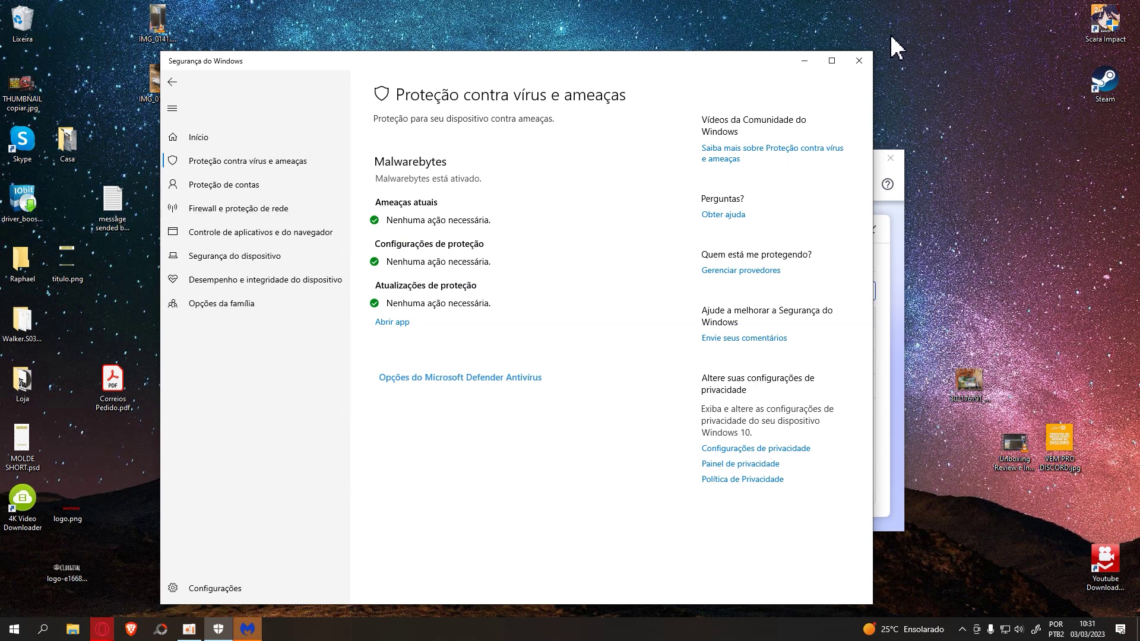
left_click(855, 62)
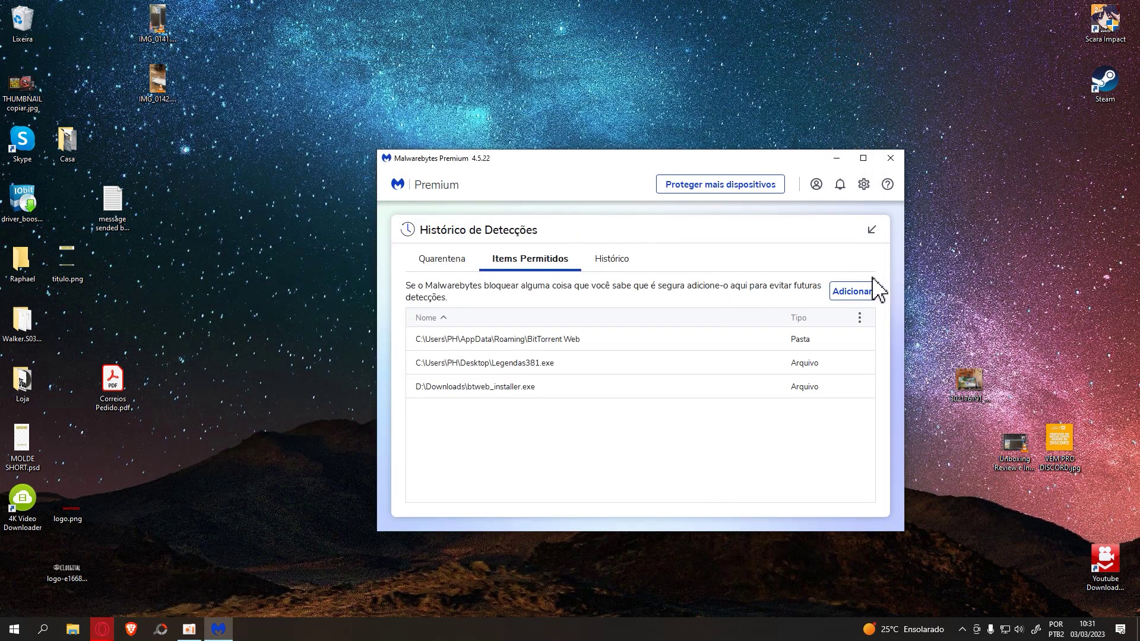
- Add driver_booster_setup.exe from the desktop (Área de Trabalho) to the Malwarebytes allowed items, ignoring all detection types, and close Malwarebytes
left_click(845, 293)
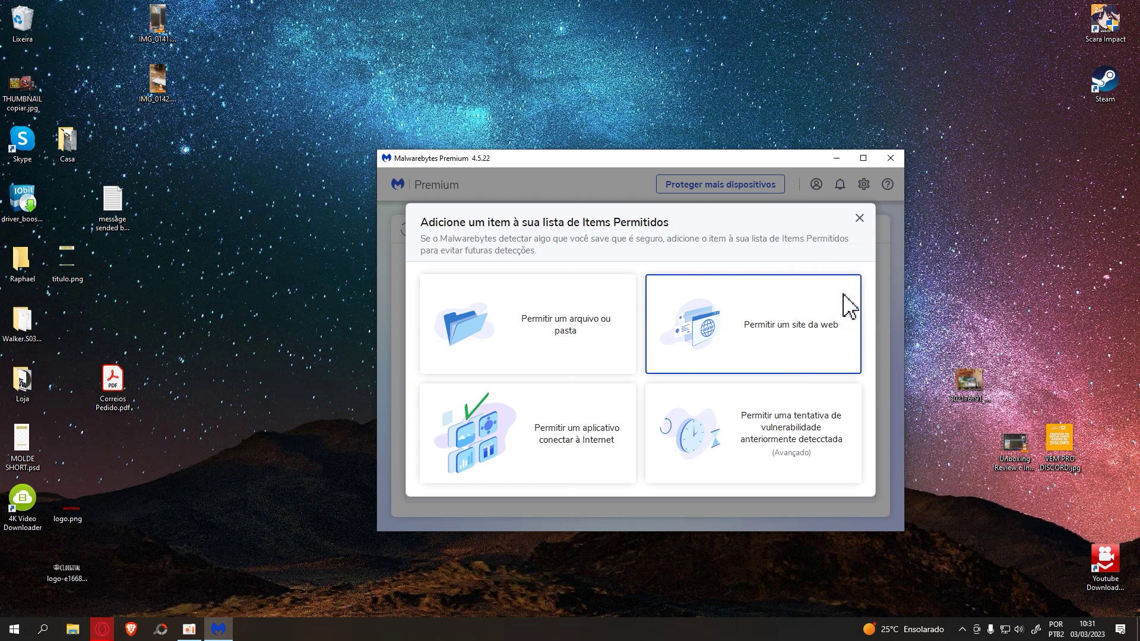
left_click(599, 319)
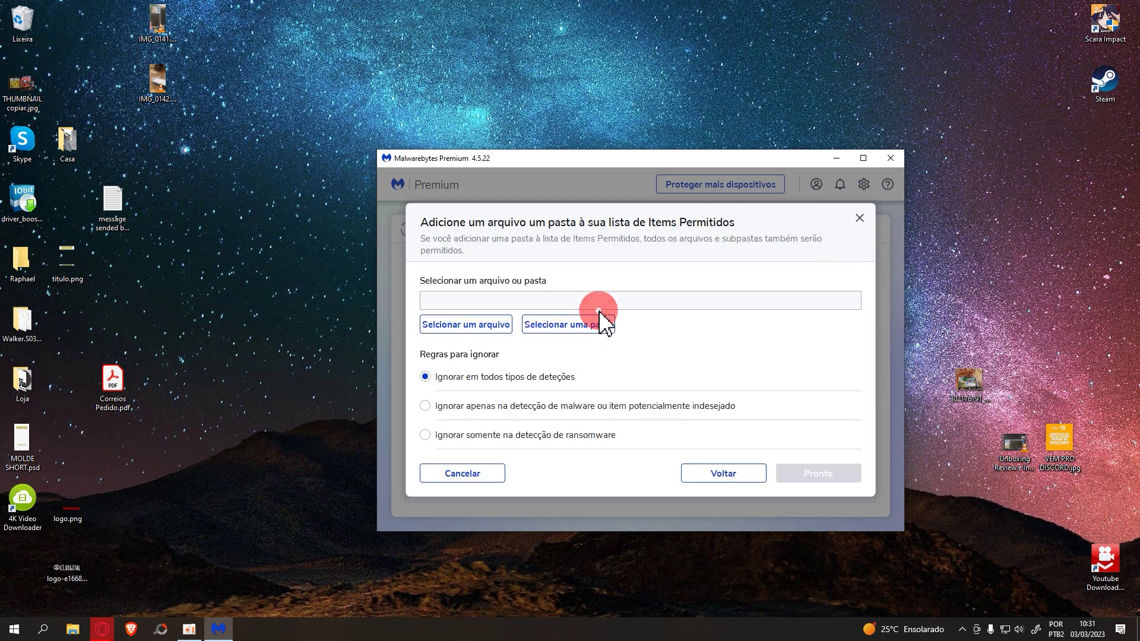
left_click(485, 325)
left_click(438, 257)
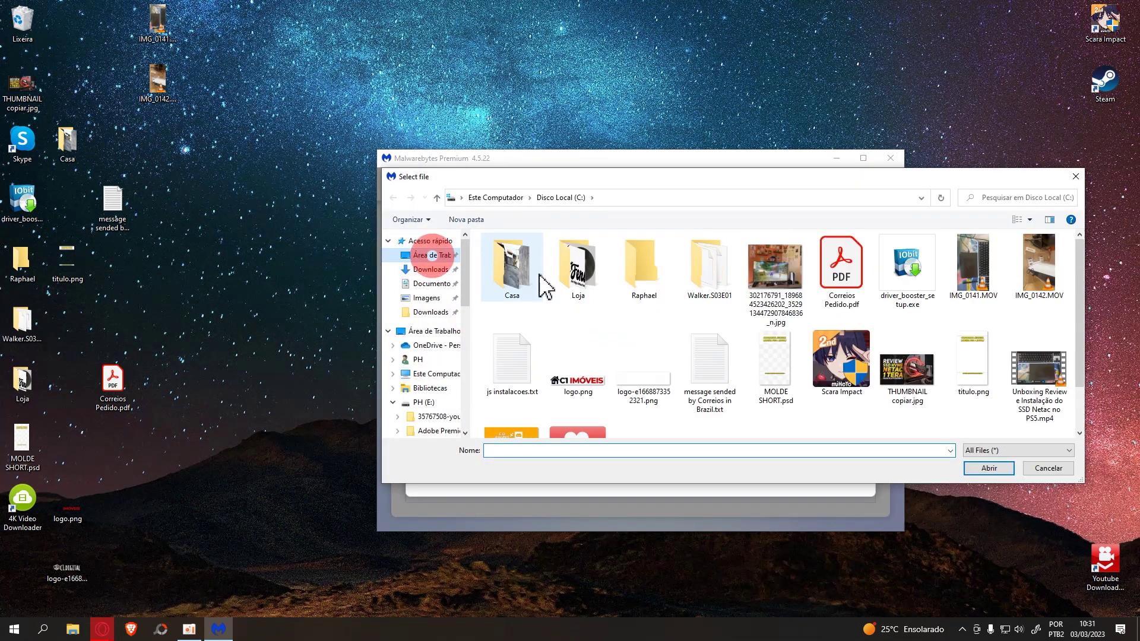
left_click(908, 282)
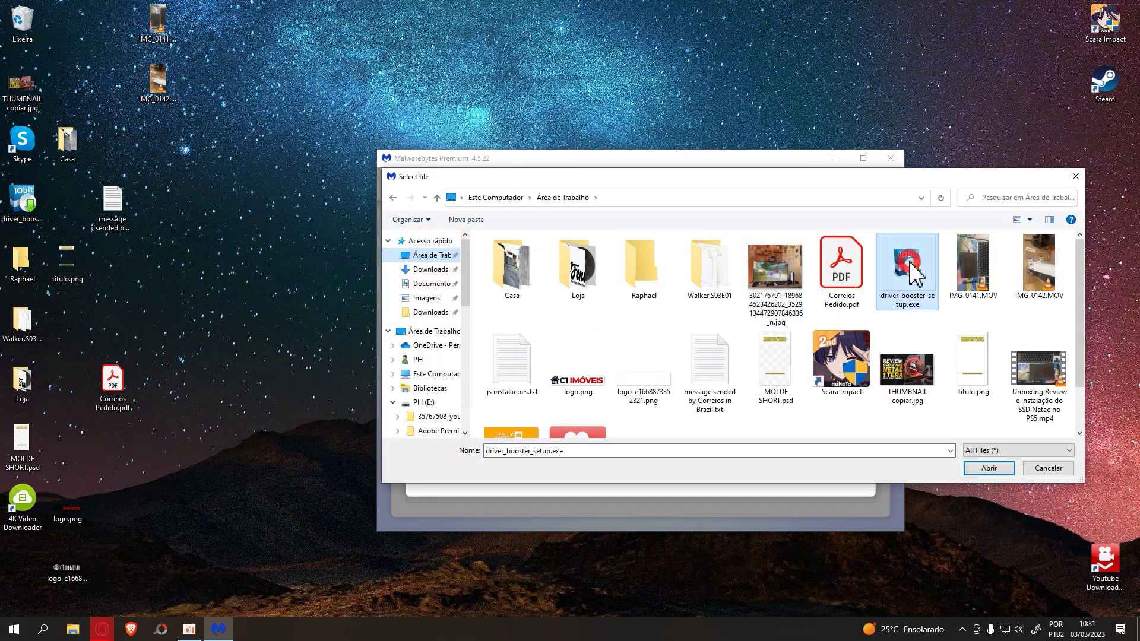
left_click(997, 472)
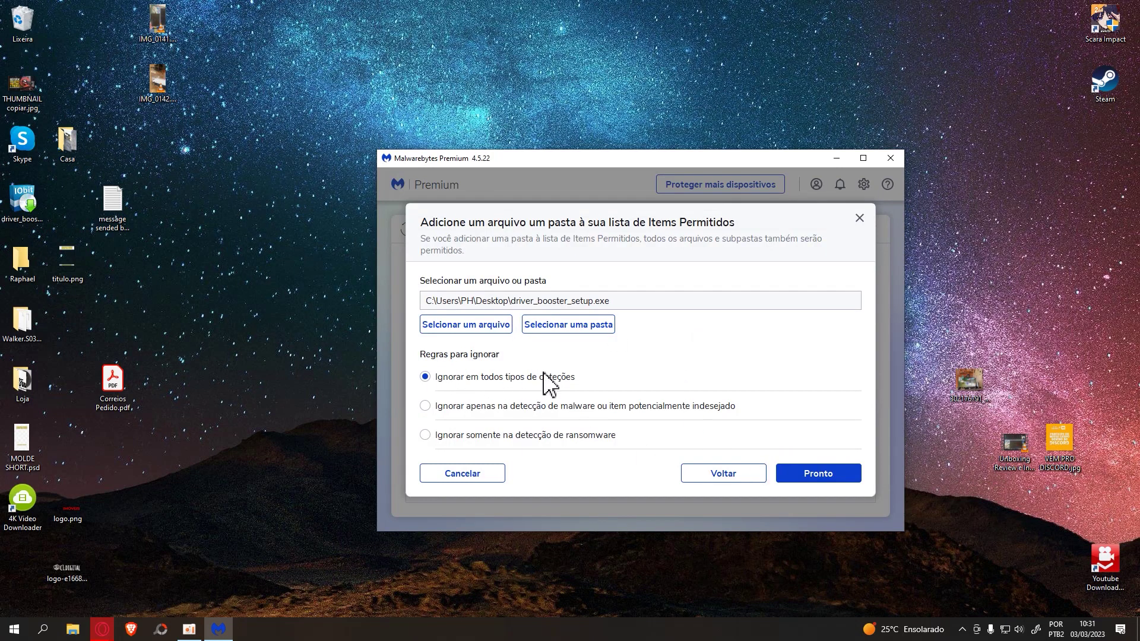
left_click(820, 472)
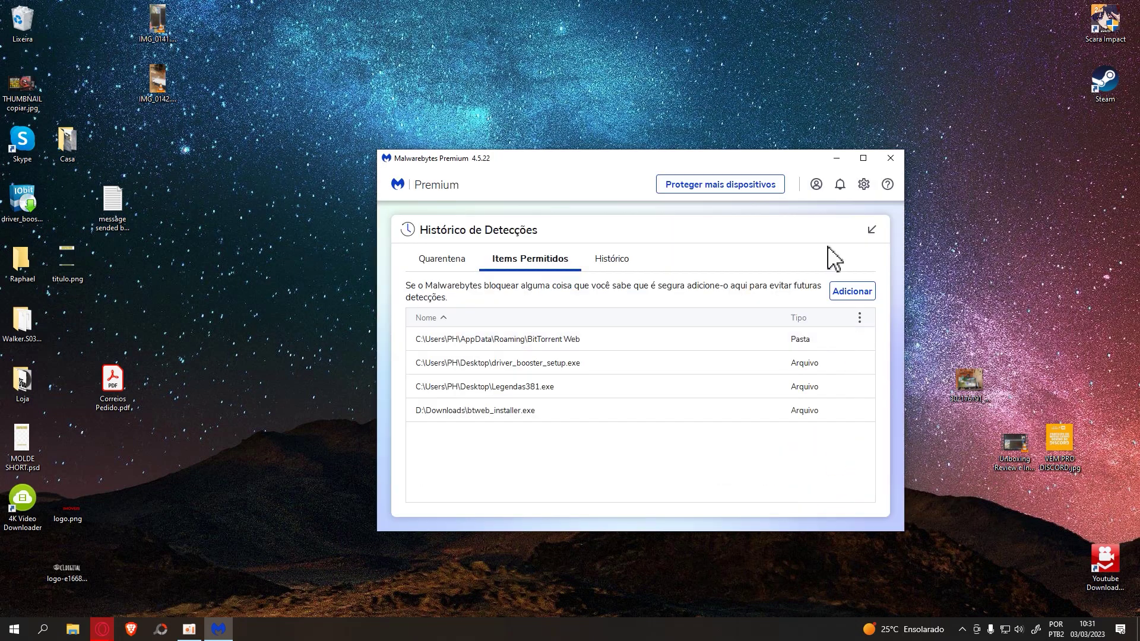
left_click(891, 160)
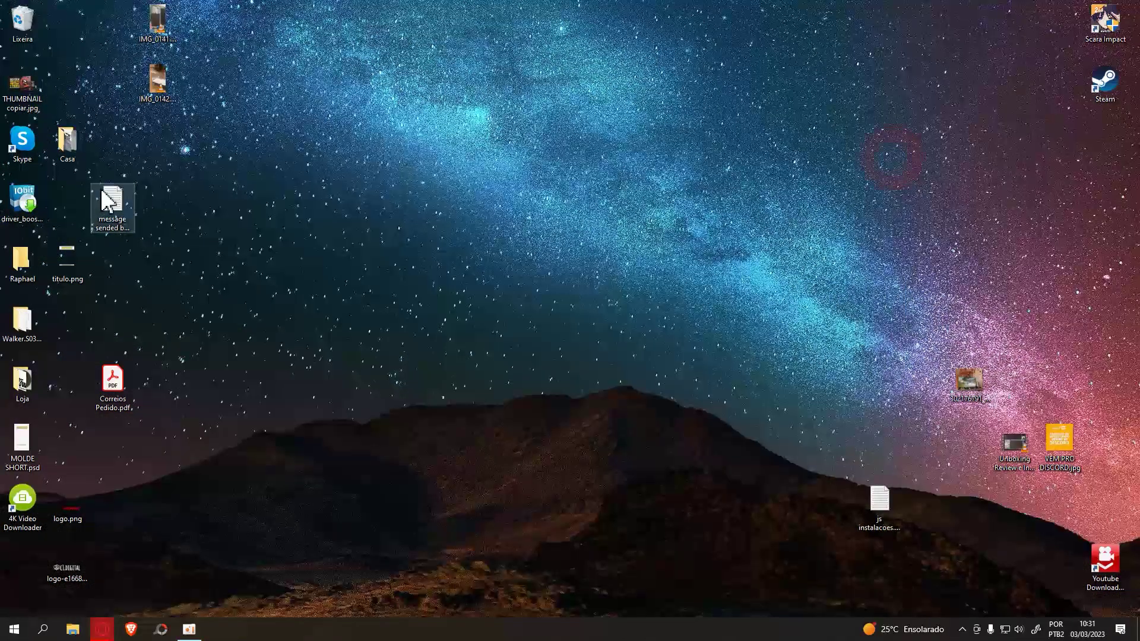
- Run driver_booster_setup.exe and start a custom installation of Driver Booster without pinning its icon to the taskbar
double_click(43, 208)
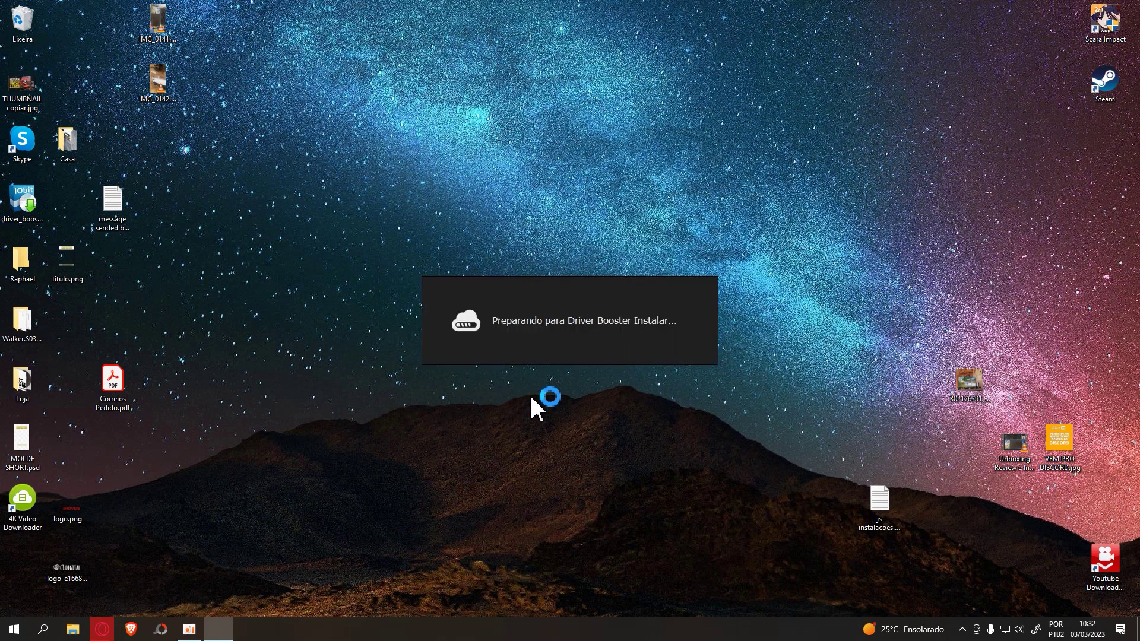
left_click(559, 437)
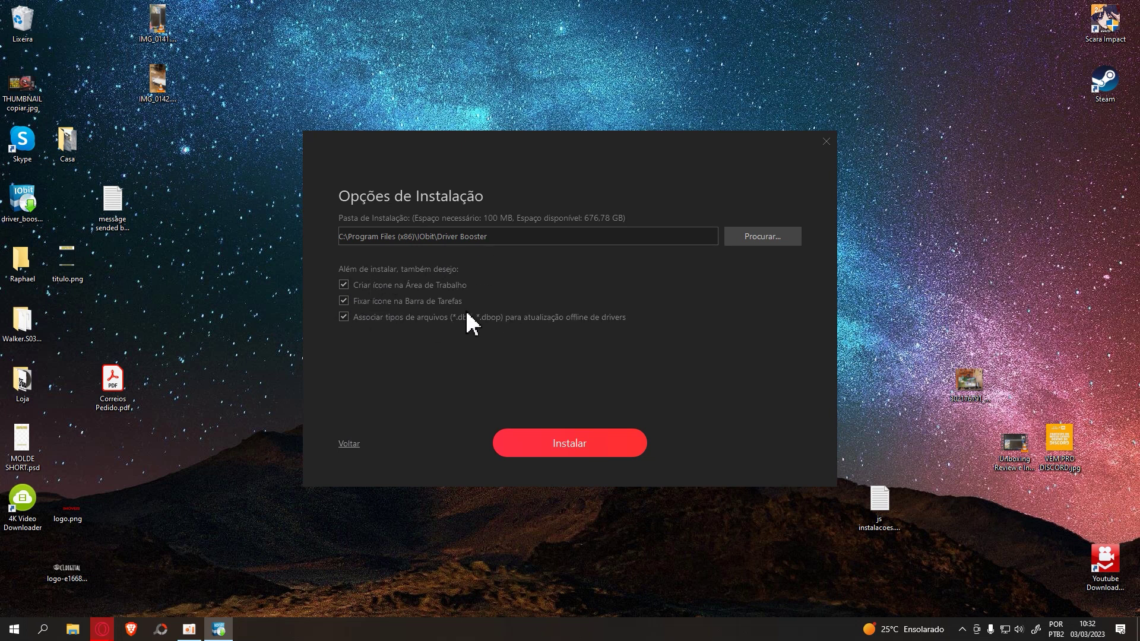
left_click(394, 301)
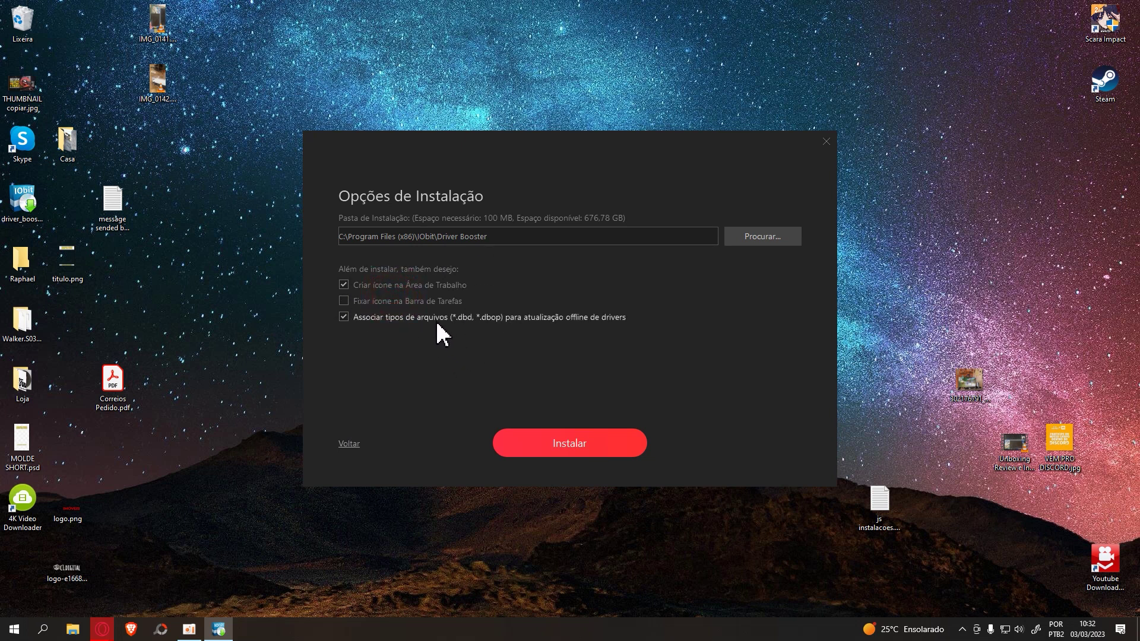
left_click(562, 453)
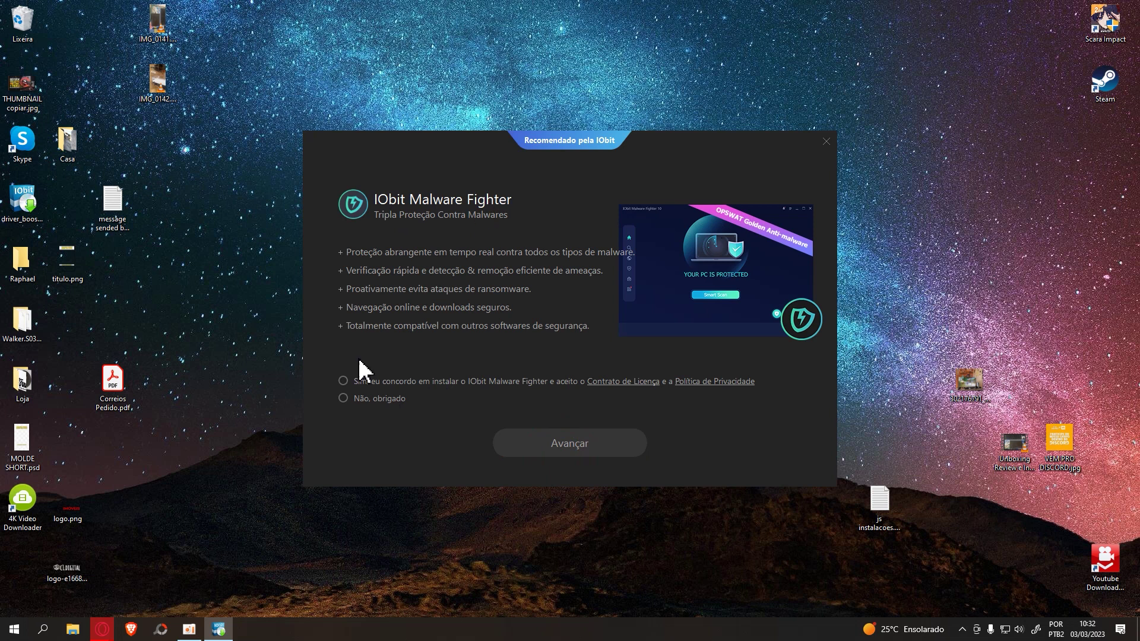
- Decline the IObit Malware Fighter and iTop VPN offers, and turn off "Saiba mais online" on the installer's final page
left_click(370, 399)
left_click(567, 457)
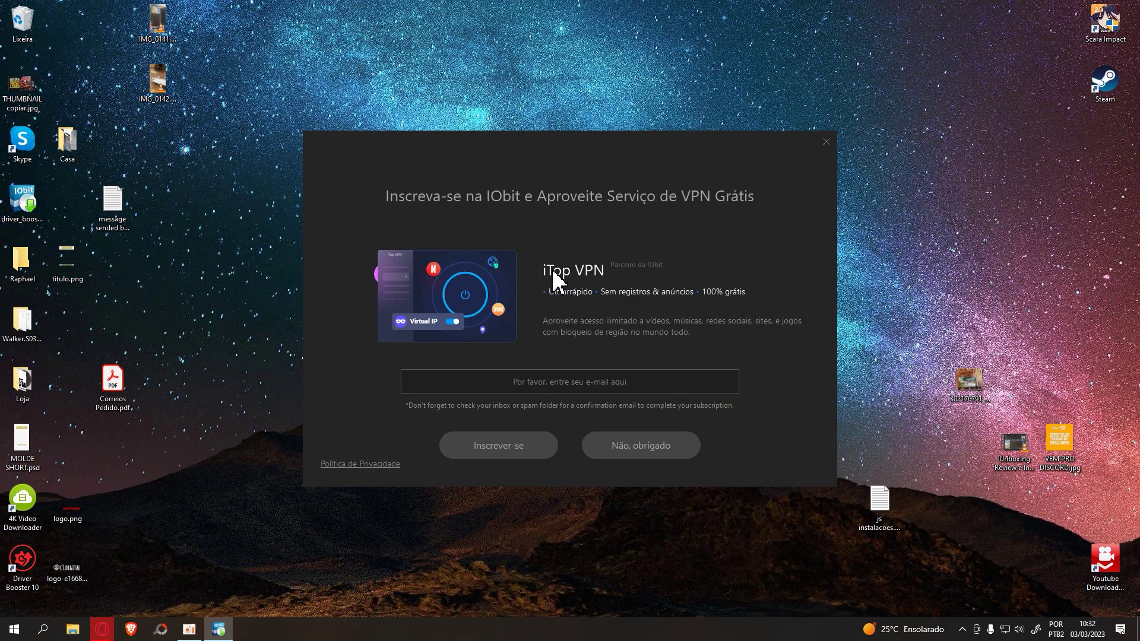
left_click(652, 456)
left_click(555, 443)
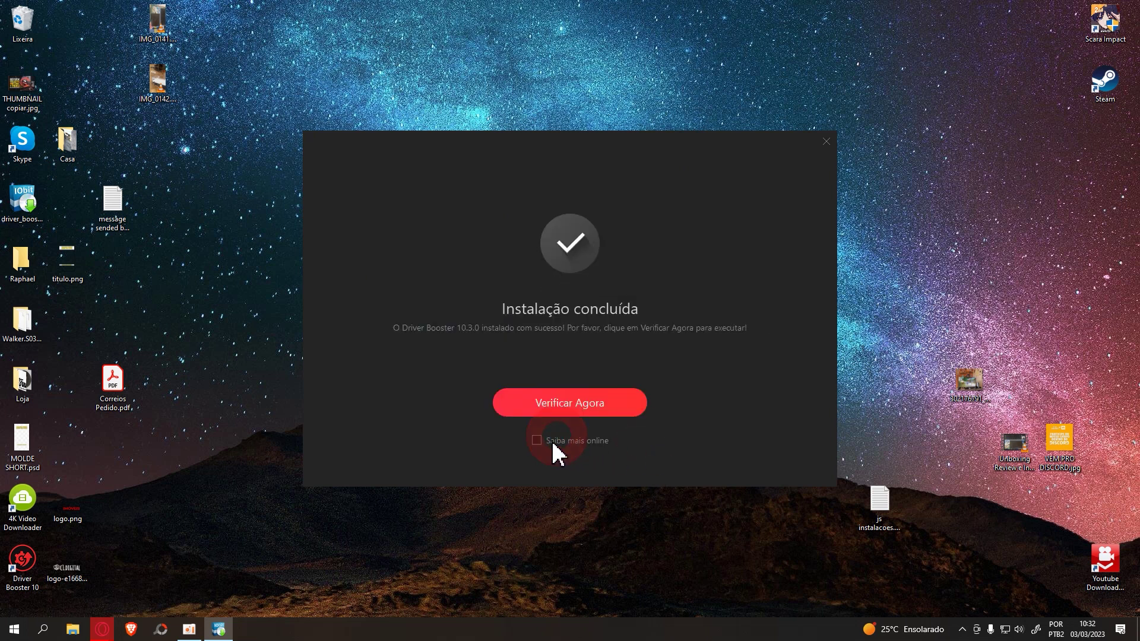
- Launch Driver Booster from the completed installer and scan the computer for outdated drivers
left_click(567, 403)
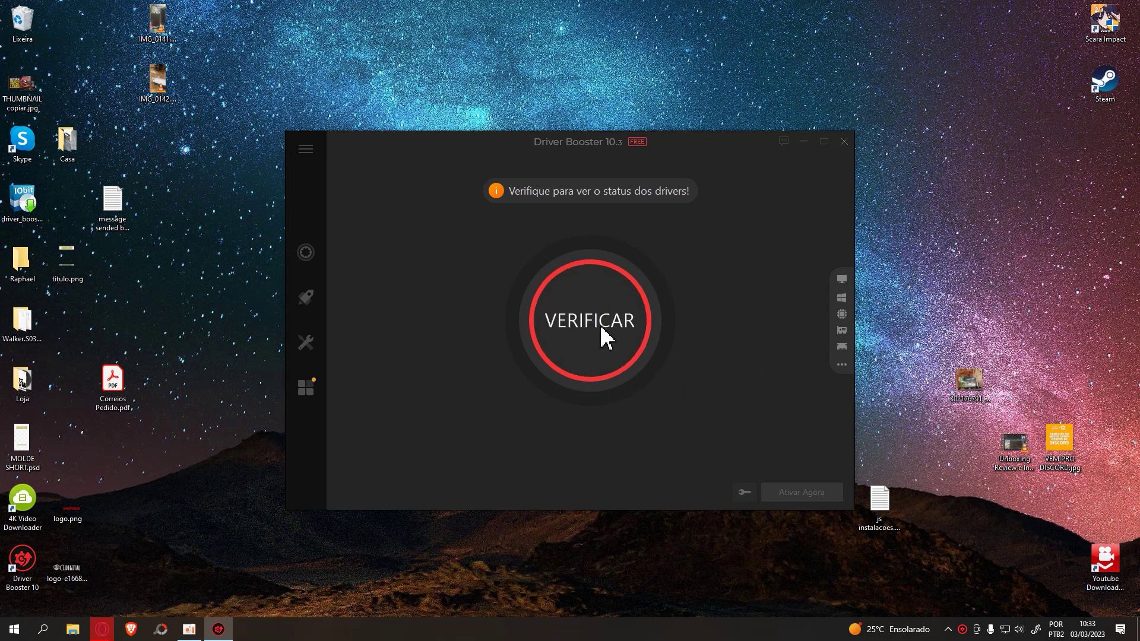
left_click(603, 338)
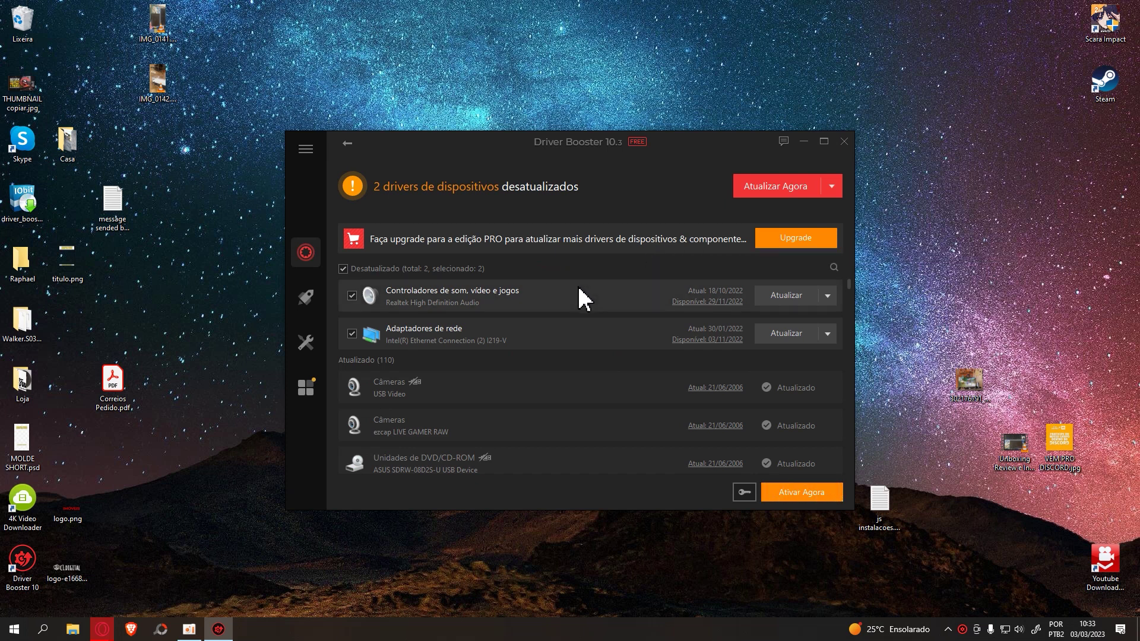
- Examine the scan results, covering the outdated drivers and the list of up-to-date devices such as the video adapter and sound controllers
scroll(570, 321, "down", 2)
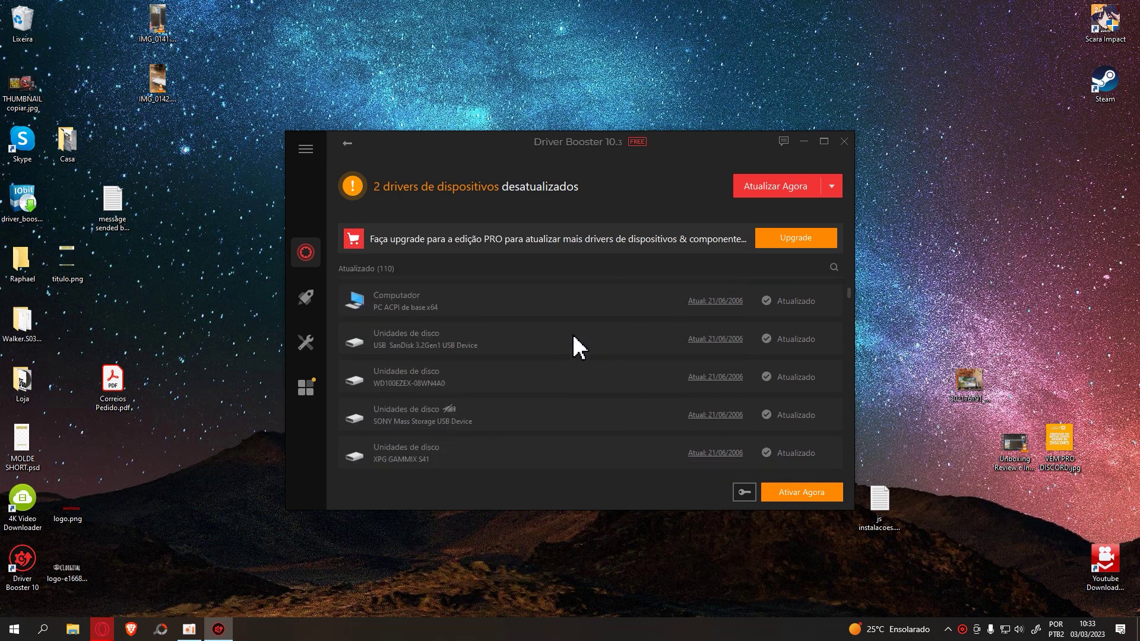
scroll(572, 333, "up", 1)
scroll(560, 333, "up", 1)
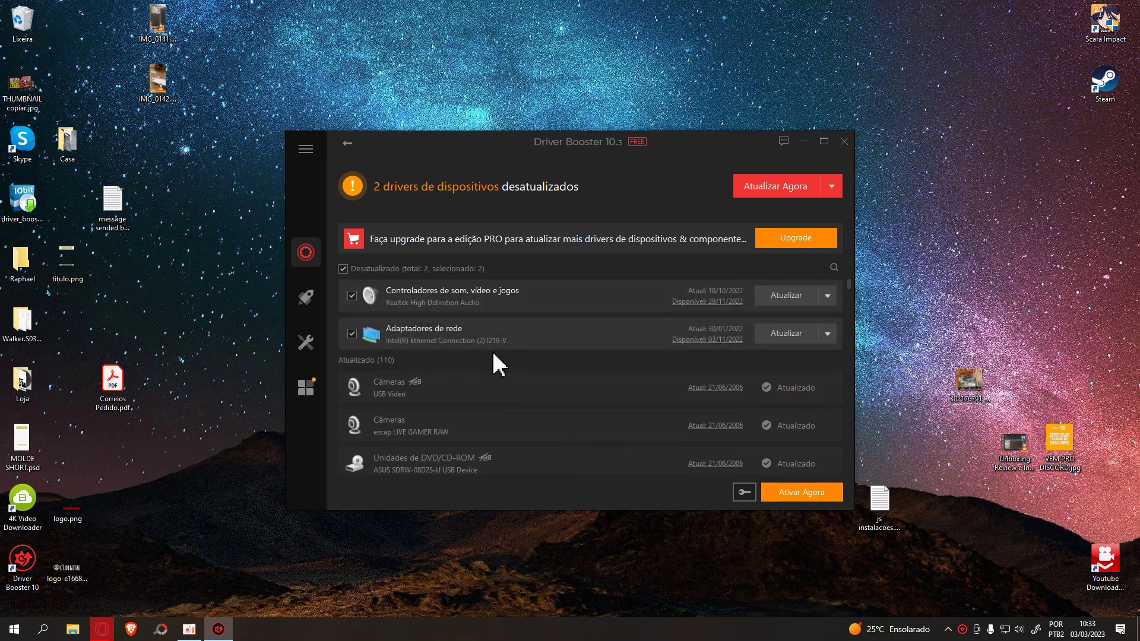
scroll(498, 364, "down", 4)
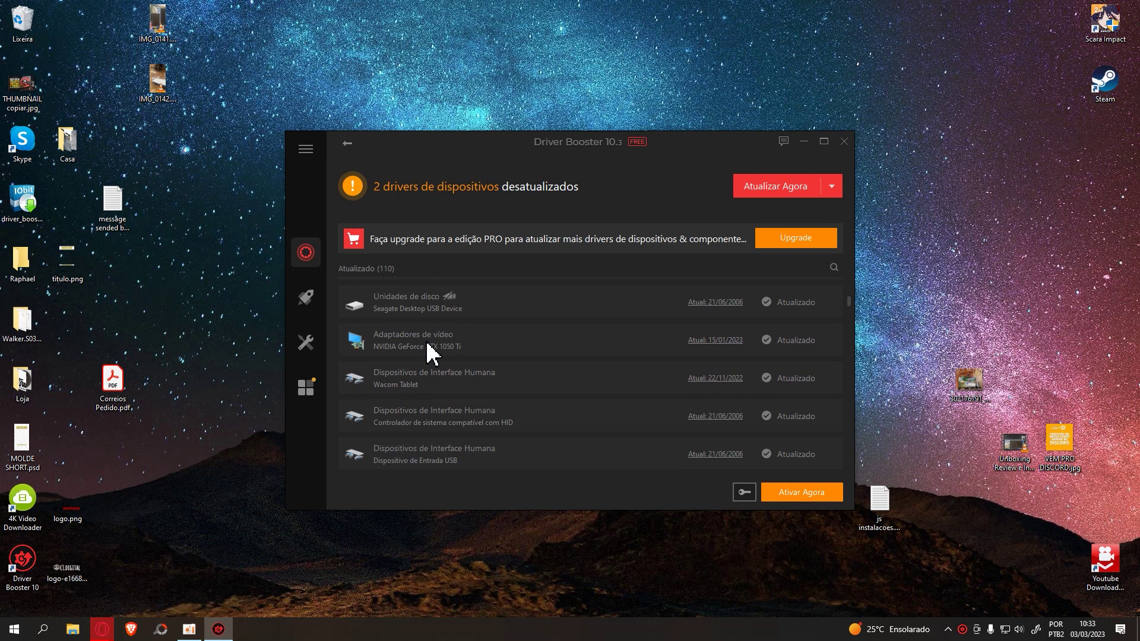
scroll(425, 355, "down", 2)
scroll(424, 346, "down", 10)
scroll(424, 355, "down", 4)
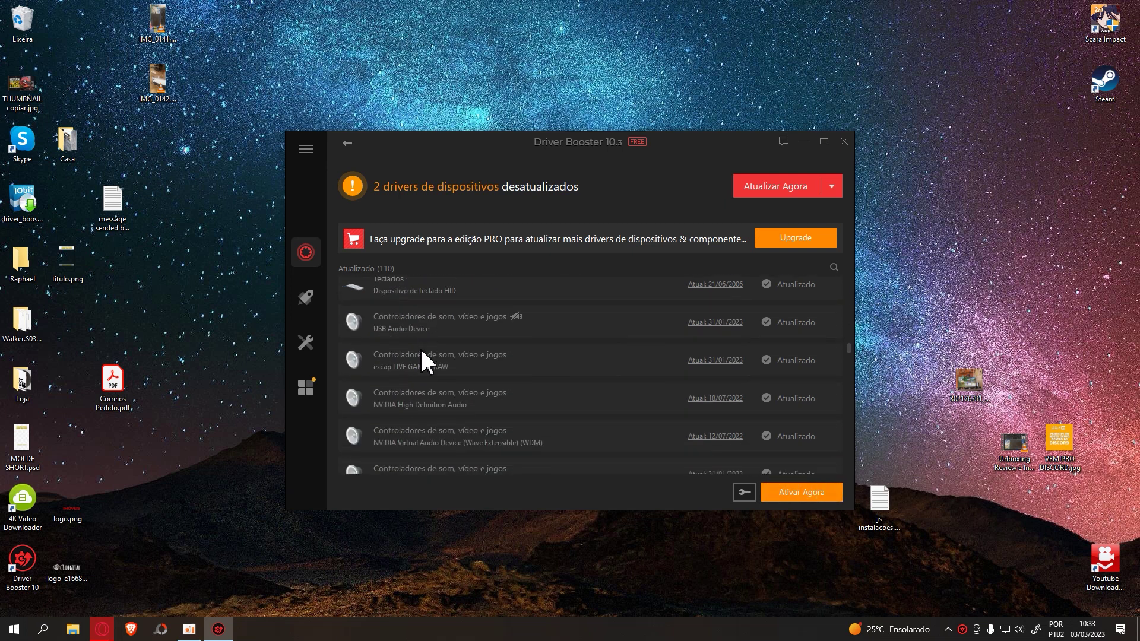
scroll(424, 359, "down", 2)
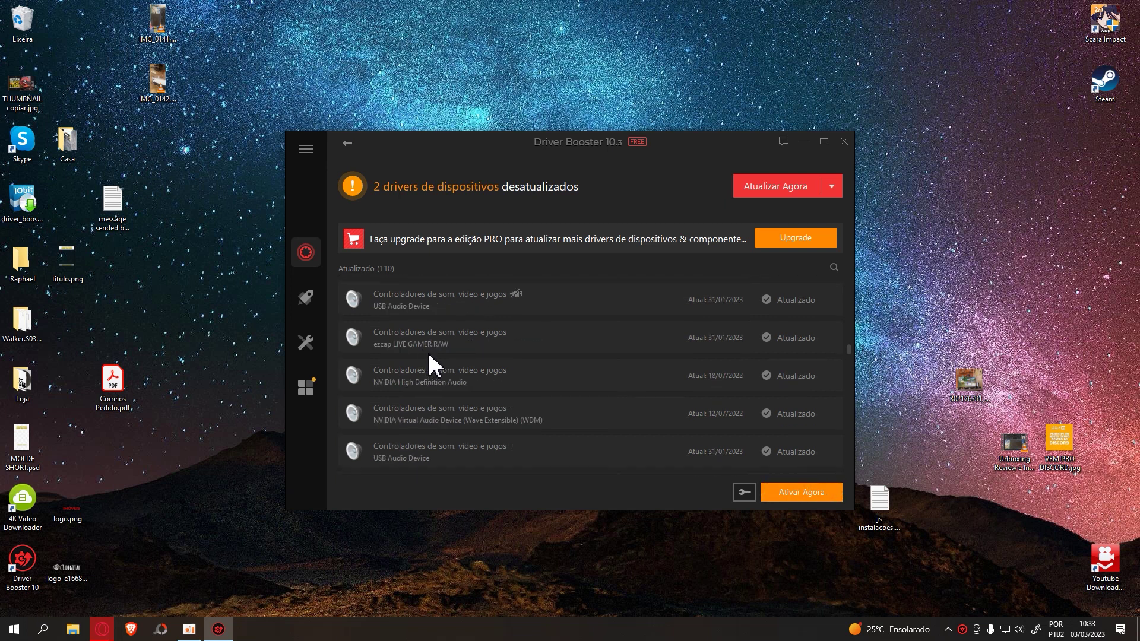
scroll(435, 365, "up", 3)
scroll(436, 365, "up", 5)
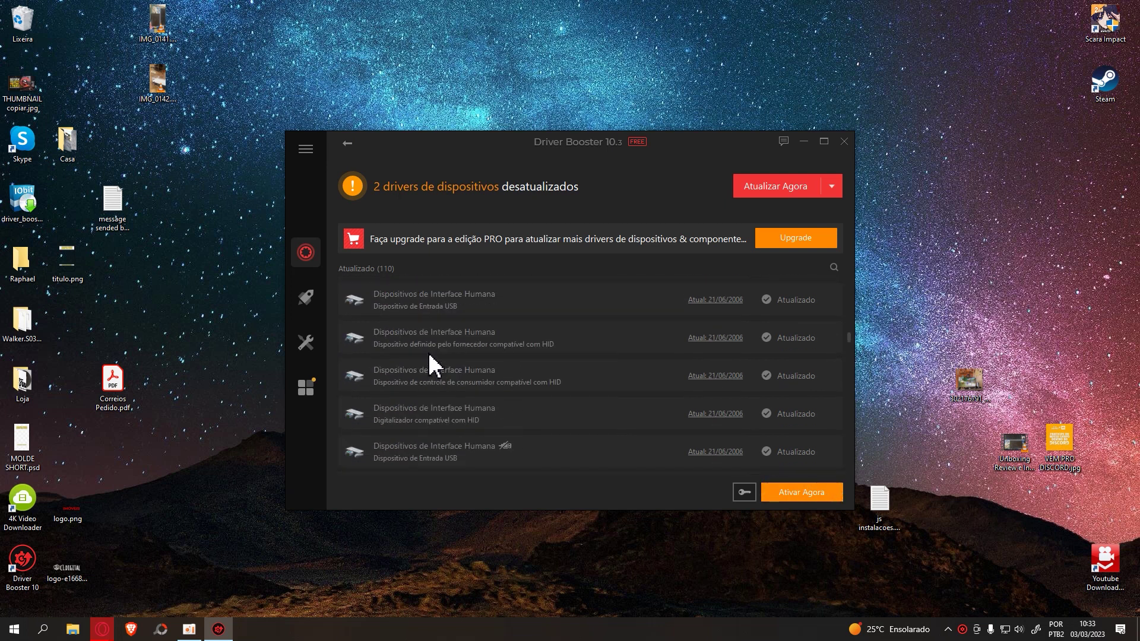
scroll(495, 409, "up", 8)
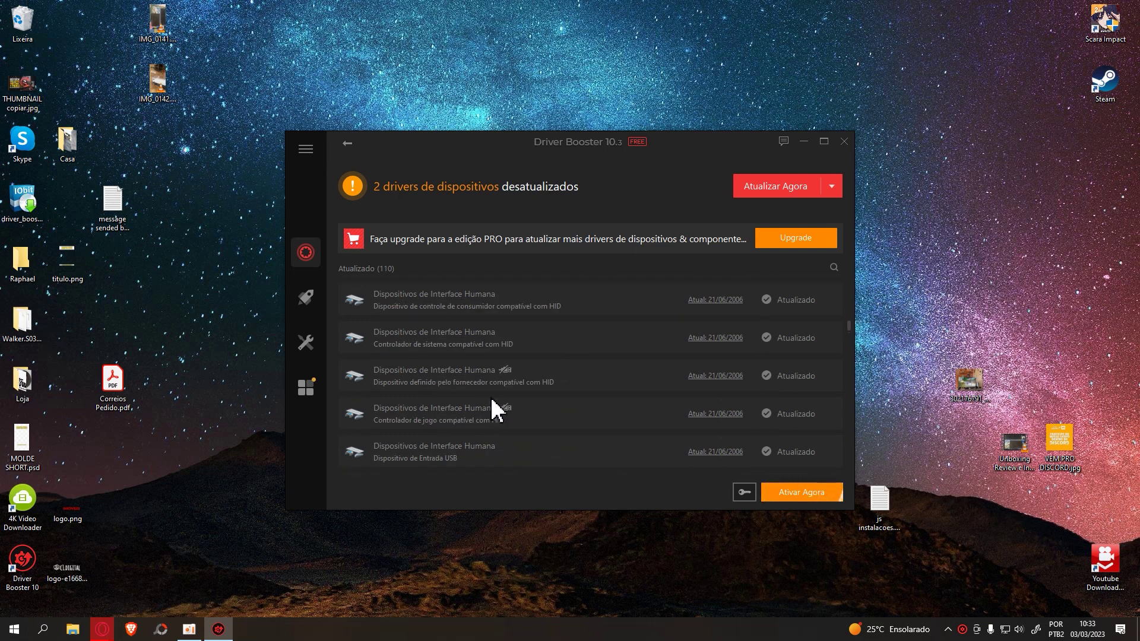
scroll(494, 410, "up", 2)
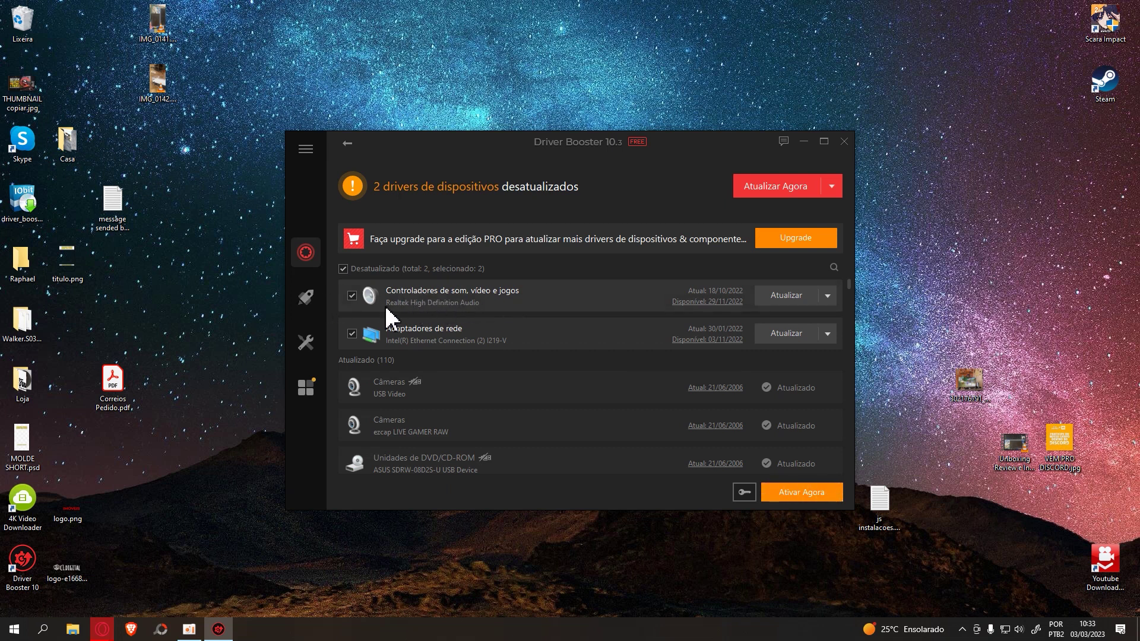
- Check the network adapter's selection toggle and the Realtek High Definition Audio update options without updating, and close Driver Booster
left_click(352, 334)
left_click(351, 333)
left_click(828, 296)
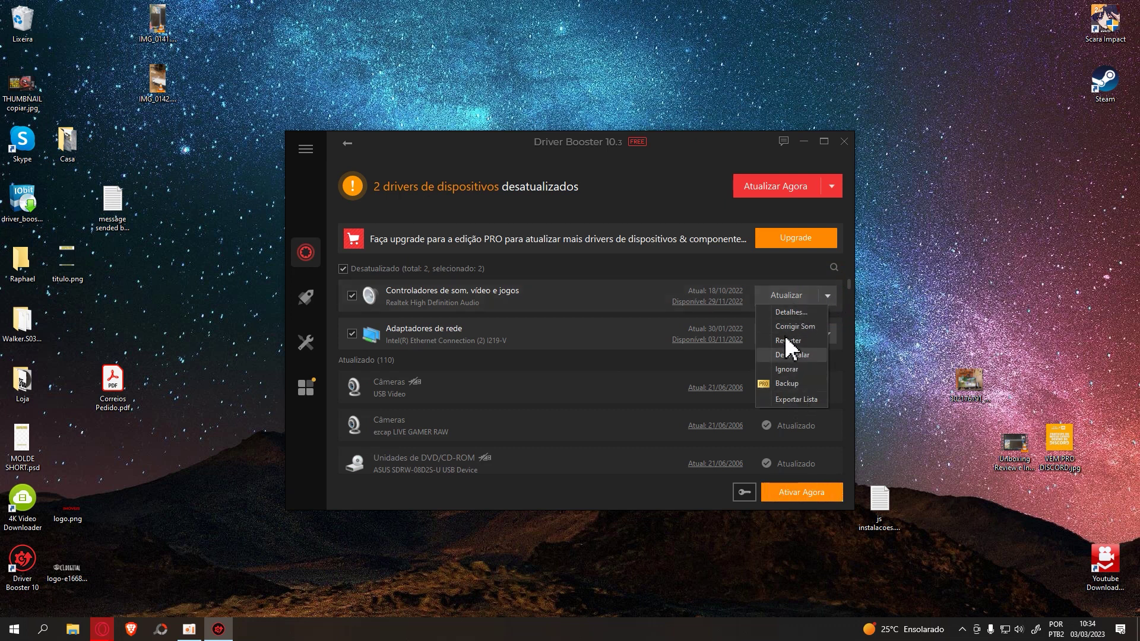
left_click(690, 266)
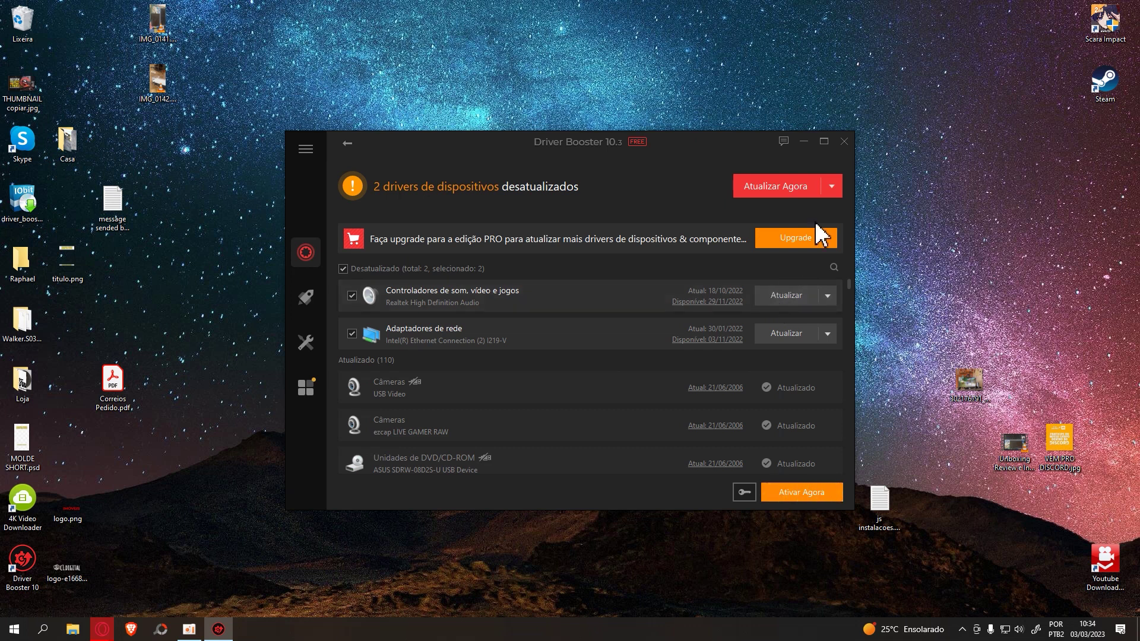
left_click(843, 142)
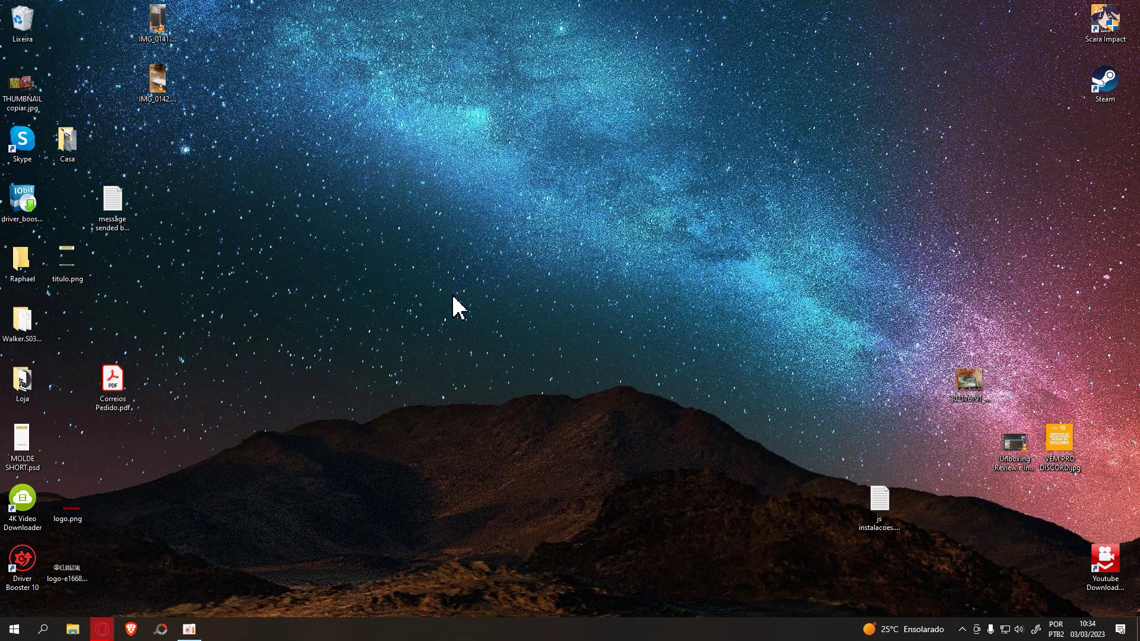
- Switch to Opera, open the HoYoLAB post about the Hoyoverse logo crash, and highlight the NVIDIA driver page address in the comments
mouse_move(101, 629)
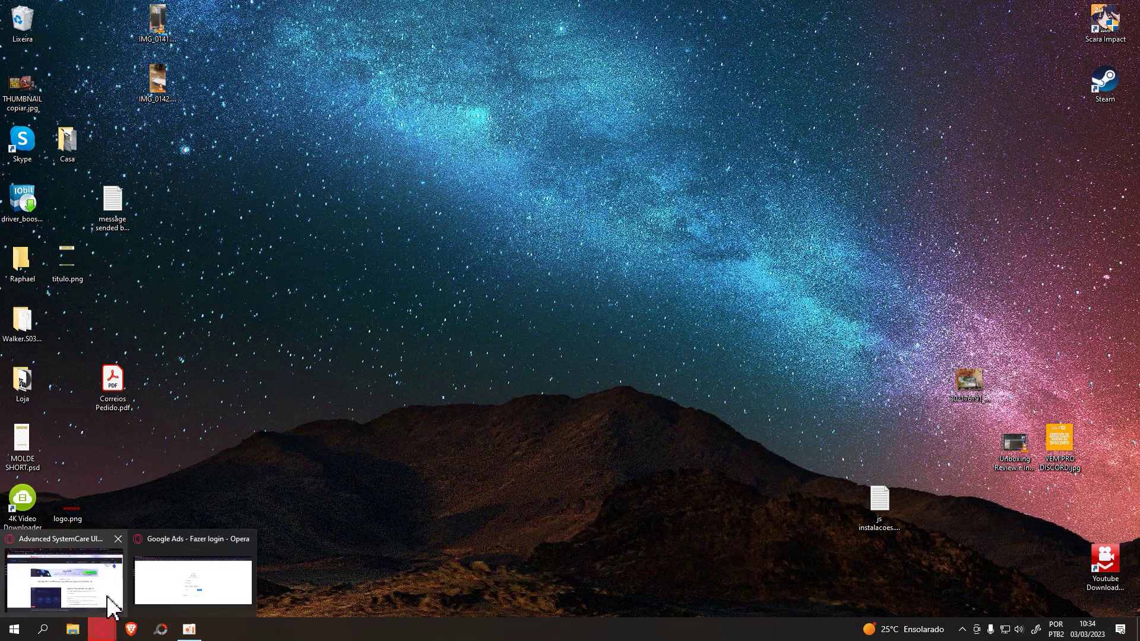
left_click(111, 606)
left_click(580, 10)
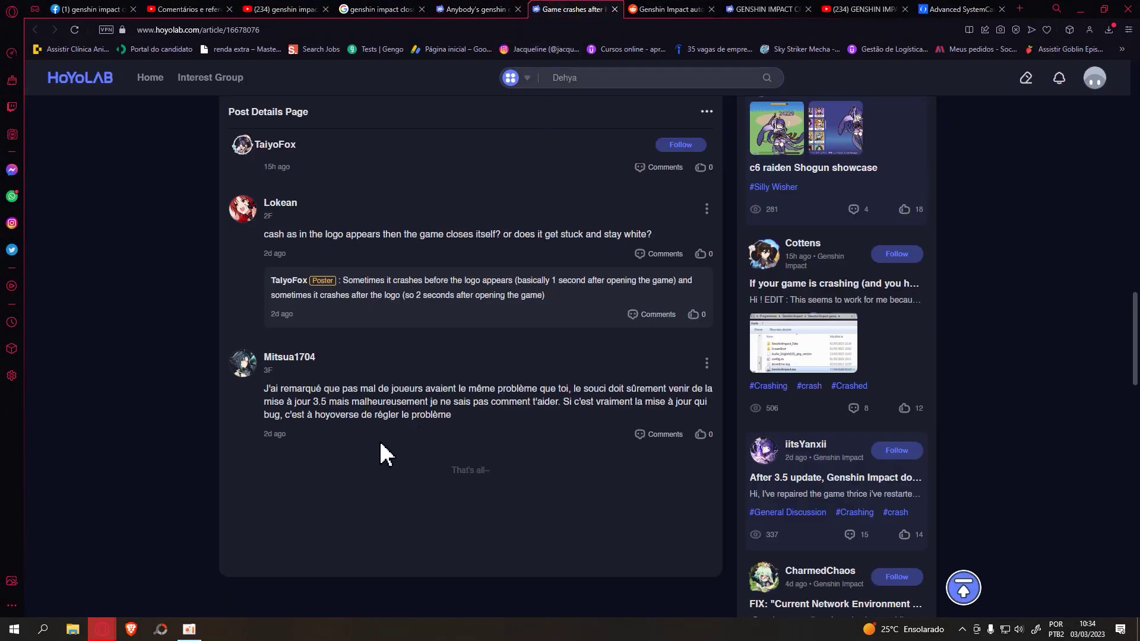
scroll(380, 454, "up", 5)
scroll(383, 442, "up", 10)
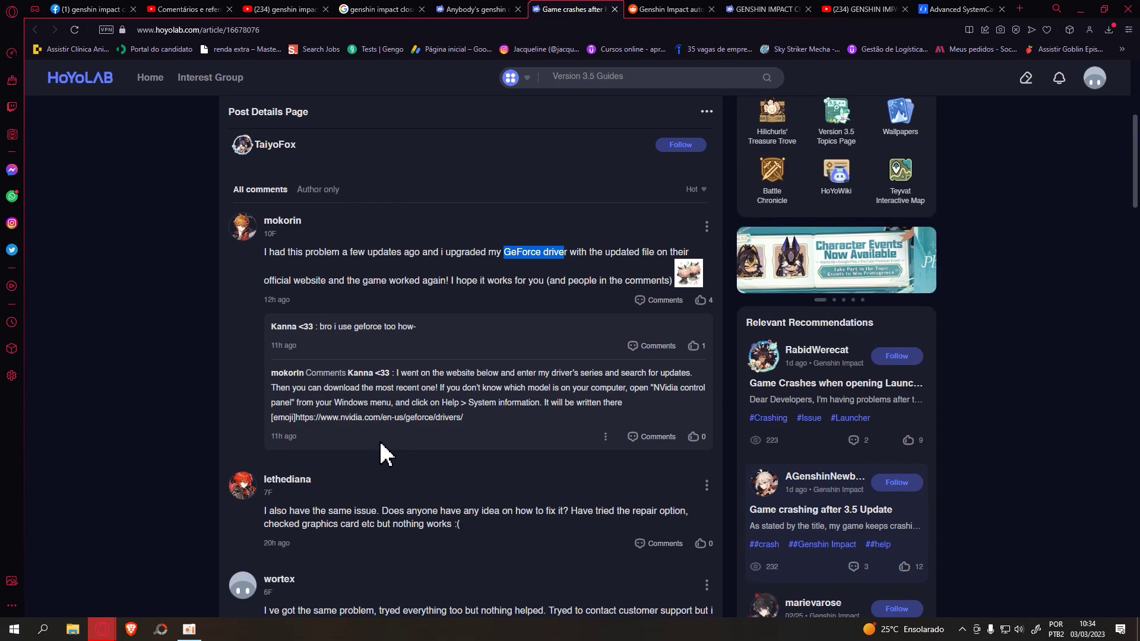
scroll(380, 454, "up", 1)
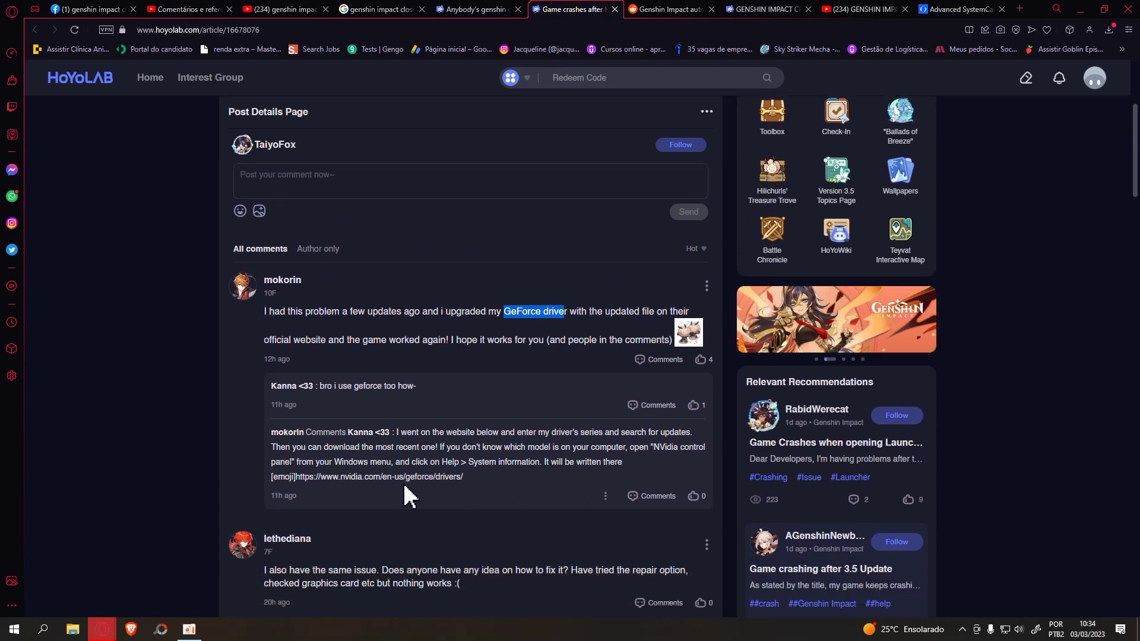
left_click_drag(319, 477, 442, 466)
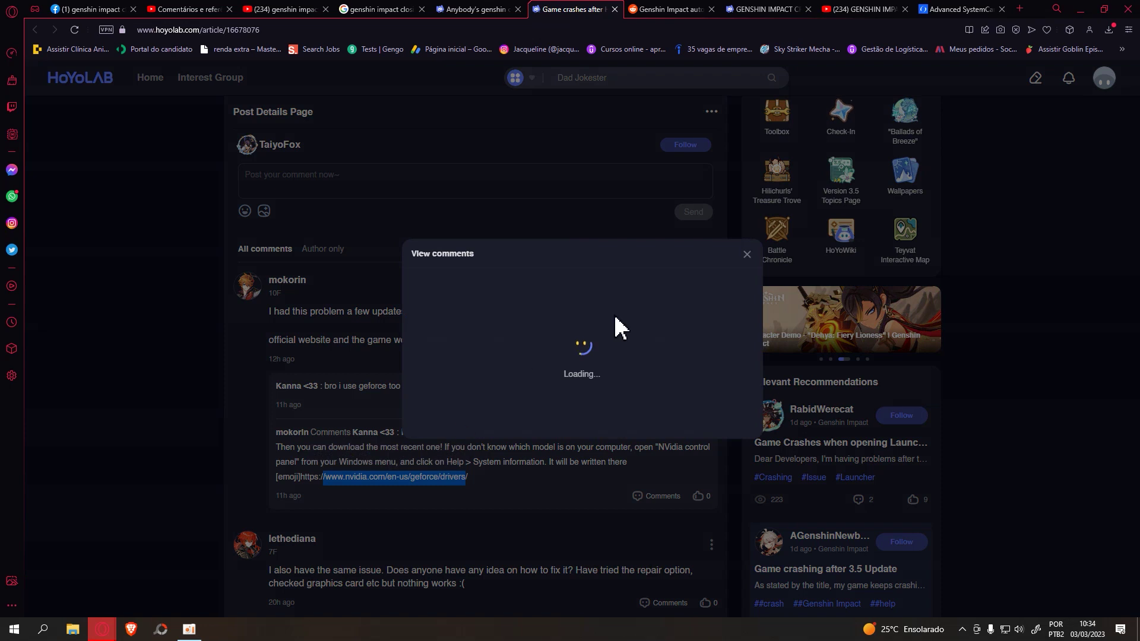
left_click(746, 255)
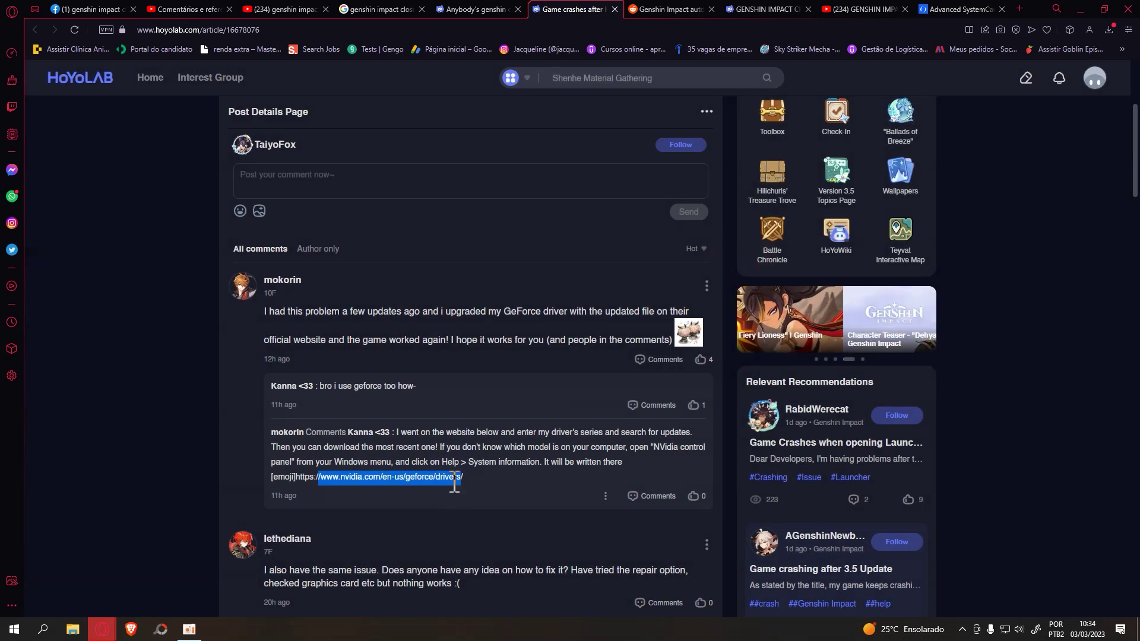
- Highlight "GeForce driver" in the first comment and return to the beginning of the HoYoLAB post
scroll(451, 480, "up", 3)
left_click_drag(503, 490, 570, 486)
scroll(515, 466, "up", 1)
scroll(516, 466, "up", 1)
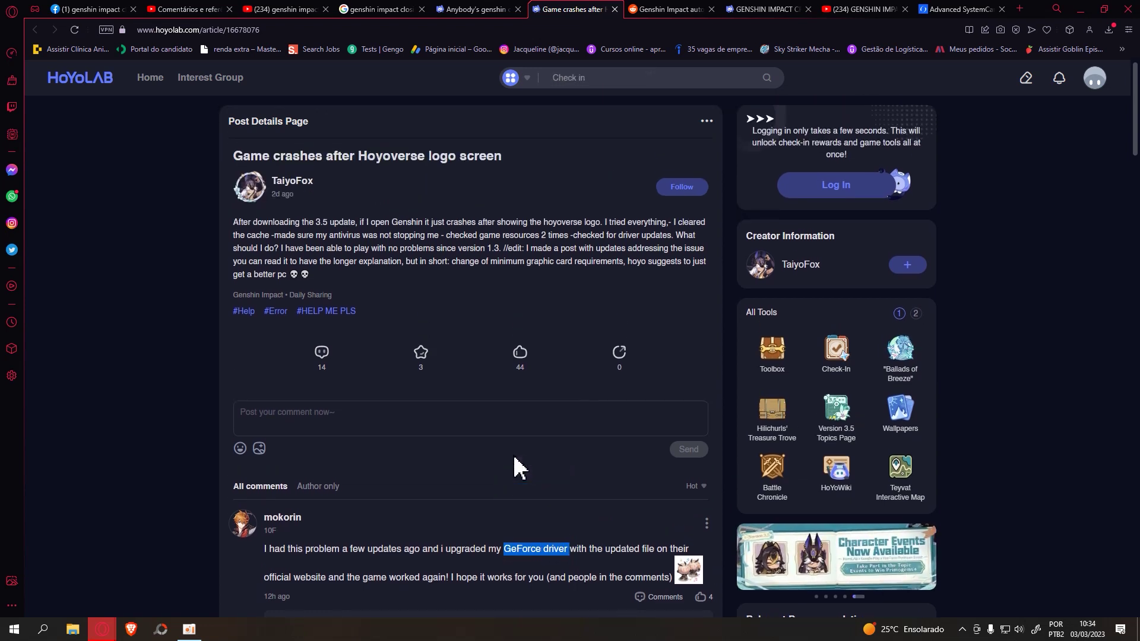
- Open the Reddit thread about Genshin Impact auto-closing and review the comments around the Intel HD 4000 remark
left_click(680, 12)
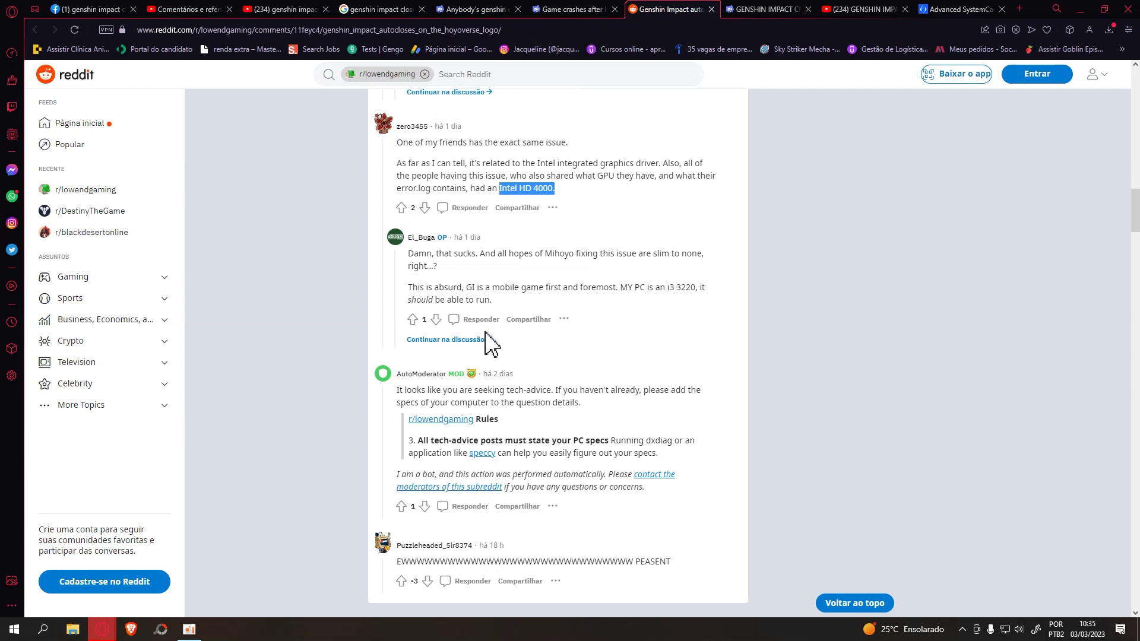
scroll(528, 273, "up", 4)
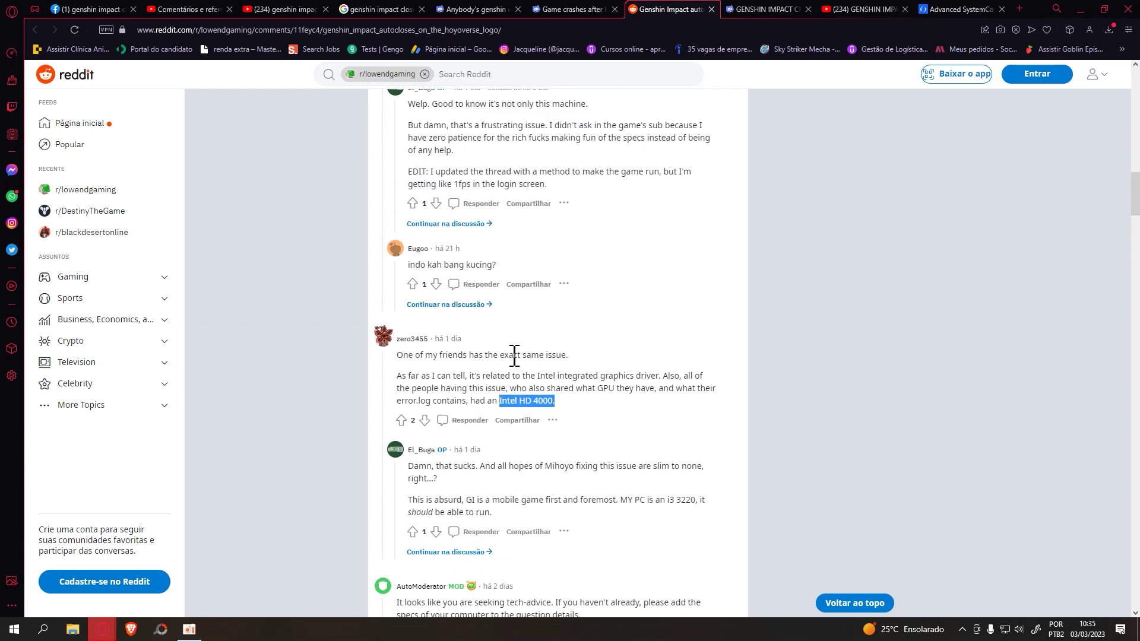
scroll(514, 355, "up", 2)
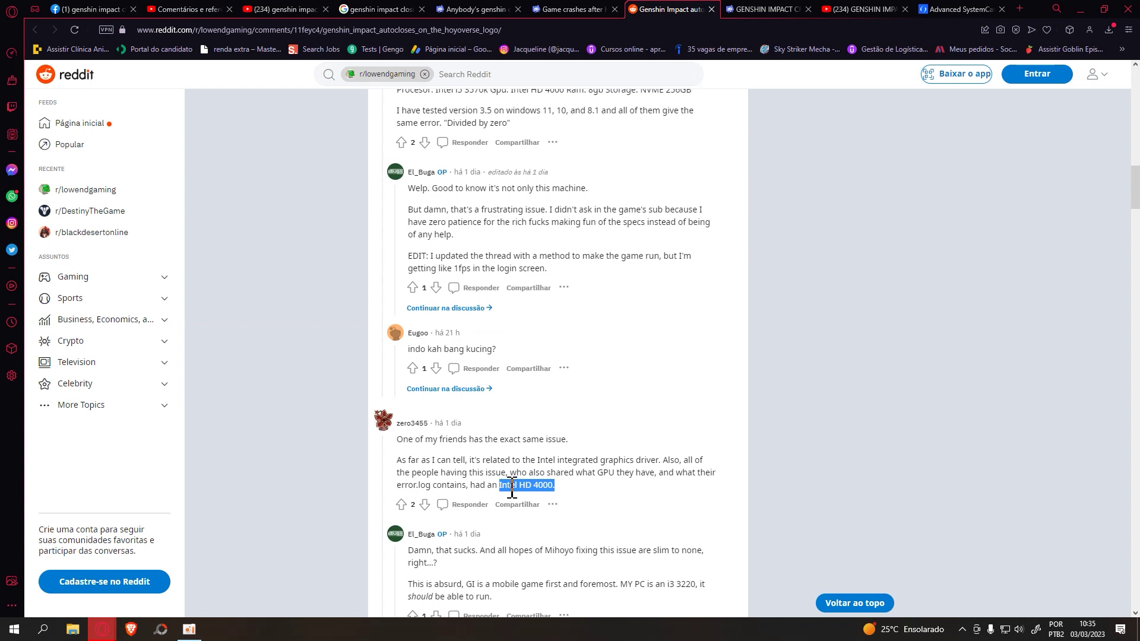